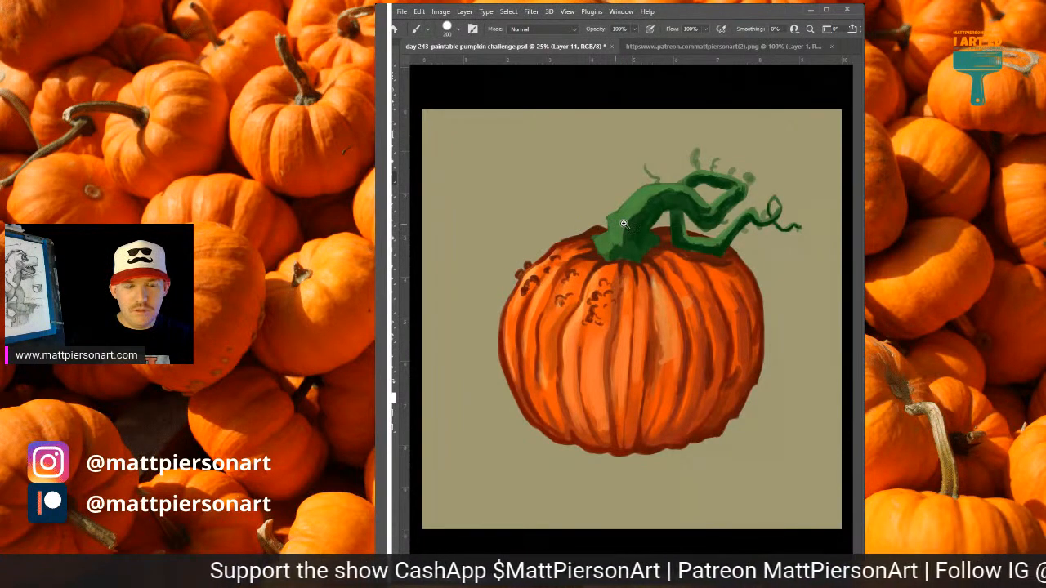
Cover the tan background behind the pumpkin with dark olive green using a large hard round brush.
left_click_drag(622, 227, 644, 232)
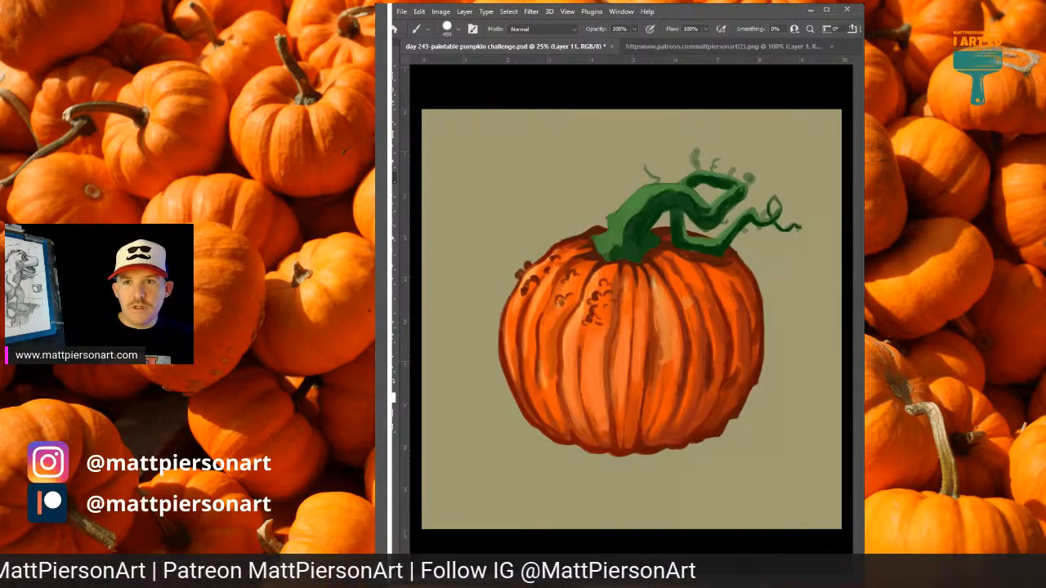
mouse_move(504, 139)
left_mouse_down()
mouse_move(461, 130)
mouse_move(853, 129)
mouse_move(446, 155)
mouse_move(757, 121)
mouse_move(396, 117)
mouse_move(845, 143)
mouse_move(465, 161)
mouse_move(626, 168)
mouse_move(433, 201)
mouse_move(535, 197)
mouse_move(666, 218)
mouse_move(448, 239)
mouse_move(849, 239)
mouse_move(406, 268)
mouse_move(433, 290)
mouse_move(490, 280)
left_mouse_up()
mouse_move(433, 311)
left_mouse_down()
mouse_move(819, 308)
mouse_move(522, 335)
mouse_move(829, 333)
mouse_move(406, 385)
mouse_move(709, 382)
mouse_move(809, 399)
mouse_move(438, 438)
mouse_move(787, 456)
mouse_move(767, 468)
mouse_move(431, 495)
mouse_move(854, 491)
mouse_move(846, 454)
mouse_move(444, 451)
left_mouse_up()
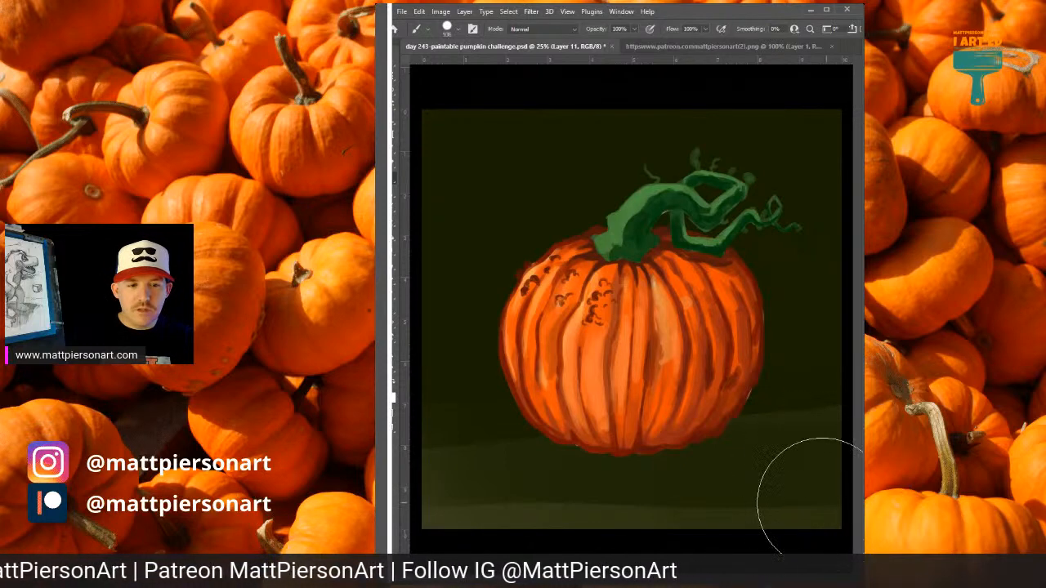
Paint broad horizontal green bands behind the pumpkin, brightest on the ground and darker toward the upper background.
mouse_move(806, 495)
left_mouse_down()
mouse_move(544, 518)
mouse_move(408, 510)
mouse_move(747, 482)
mouse_move(425, 416)
left_mouse_up()
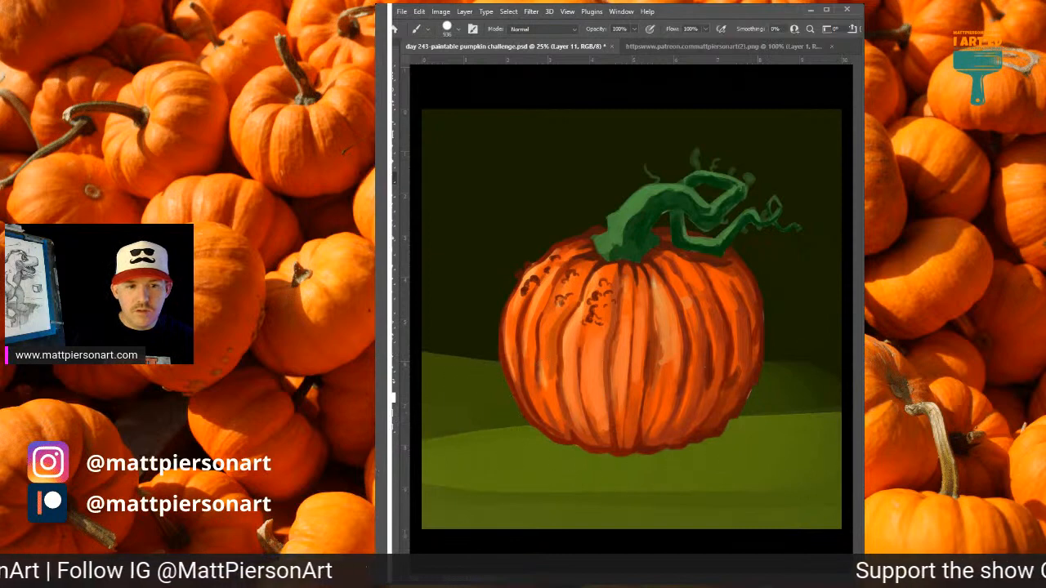
left_click_drag(459, 357, 833, 346)
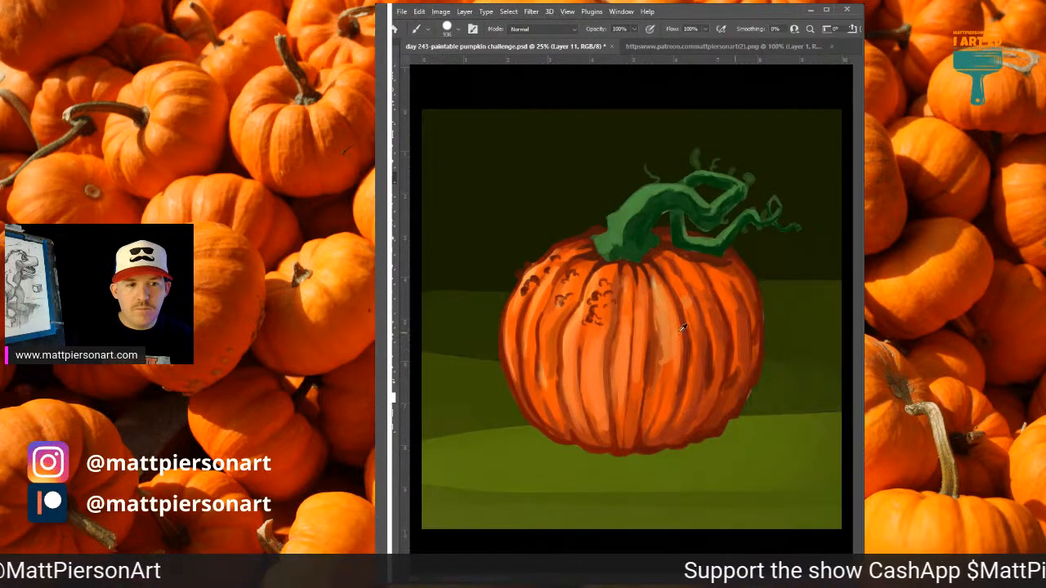
left_click(465, 312, "alt")
left_click_drag(437, 303, 838, 249)
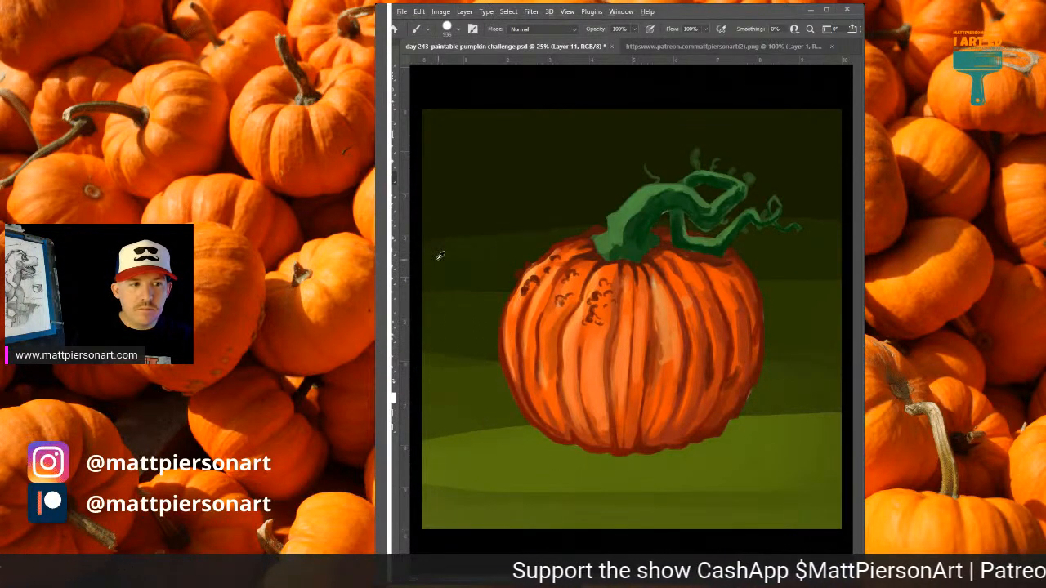
left_click(437, 260, "alt")
left_click_drag(420, 256, 829, 196)
left_click(834, 206, "alt")
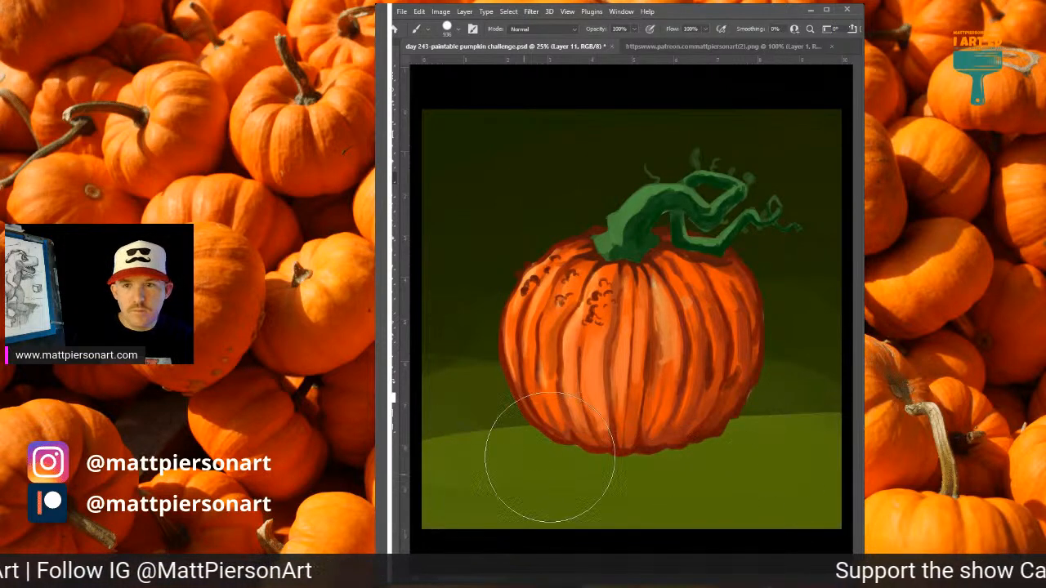
Repaint the ground below and beside the pumpkin in a brighter yellow-green, up to about the pumpkin's mid-height.
mouse_move(770, 479)
left_mouse_down()
mouse_move(724, 476)
mouse_move(497, 466)
left_mouse_up()
mouse_move(817, 473)
left_mouse_down()
mouse_move(453, 472)
mouse_move(810, 460)
mouse_move(499, 431)
mouse_move(850, 421)
mouse_move(525, 409)
mouse_move(797, 403)
mouse_move(504, 410)
mouse_move(799, 431)
mouse_move(592, 451)
left_mouse_up()
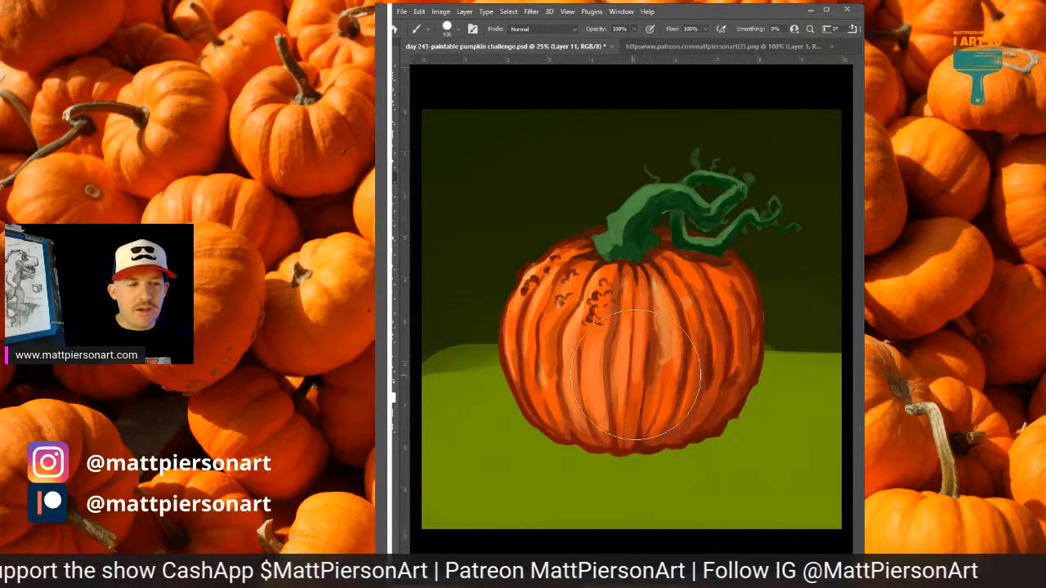
mouse_move(430, 379)
left_mouse_down()
mouse_move(700, 319)
mouse_move(613, 326)
mouse_move(412, 407)
mouse_move(448, 396)
mouse_move(464, 349)
mouse_move(616, 269)
mouse_move(740, 334)
mouse_move(757, 318)
mouse_move(675, 317)
mouse_move(845, 358)
left_mouse_up()
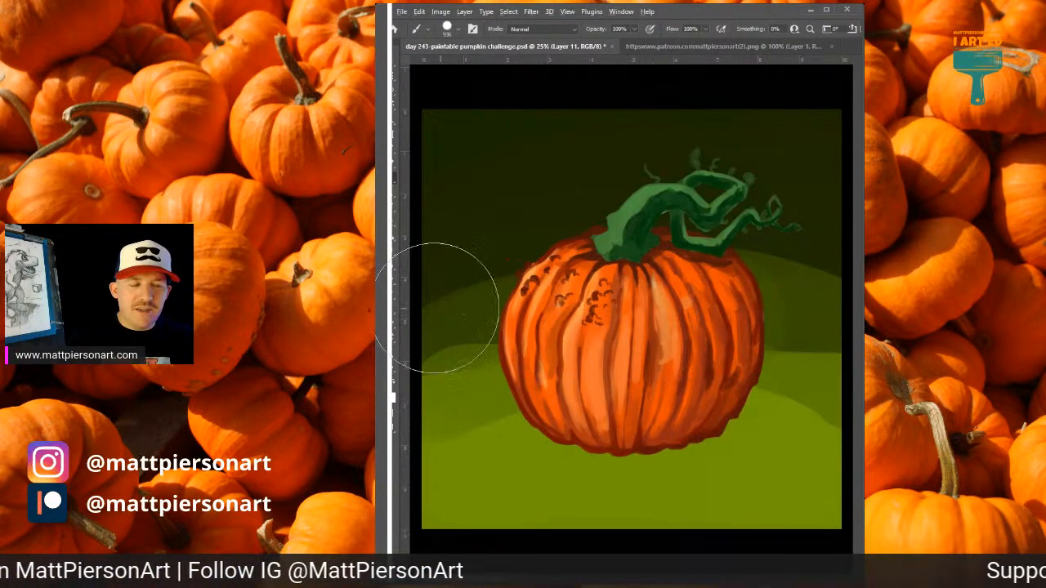
Paint wide curved bands of mid and dark green across the backdrop on both sides of the pumpkin and behind its stem.
mouse_move(443, 303)
left_mouse_down()
mouse_move(557, 258)
mouse_move(829, 253)
left_mouse_up()
mouse_move(437, 247)
left_mouse_down()
mouse_move(700, 190)
mouse_move(850, 228)
left_mouse_up()
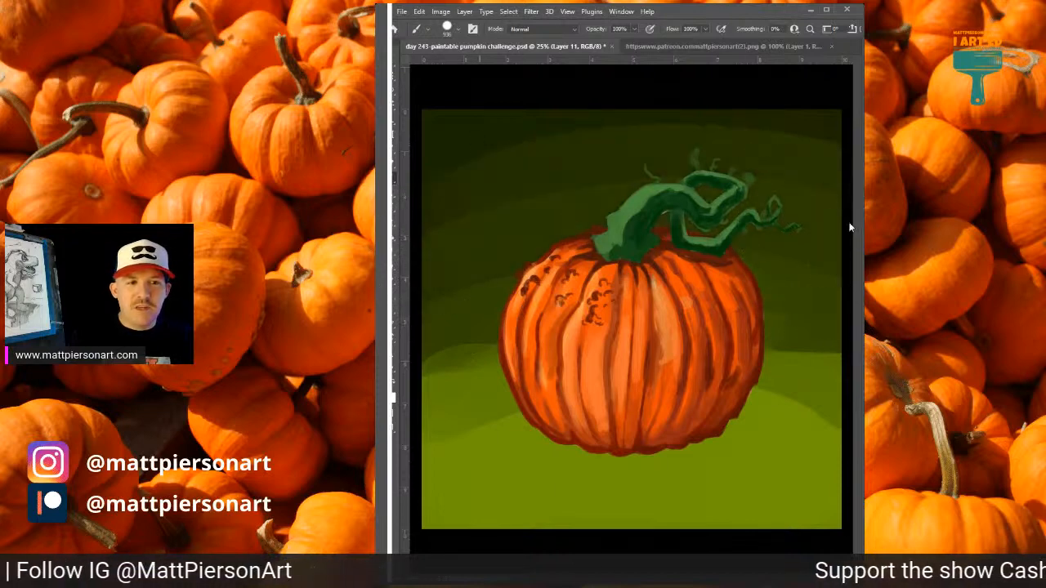
left_click(546, 160, "alt")
left_click_drag(455, 175, 841, 163)
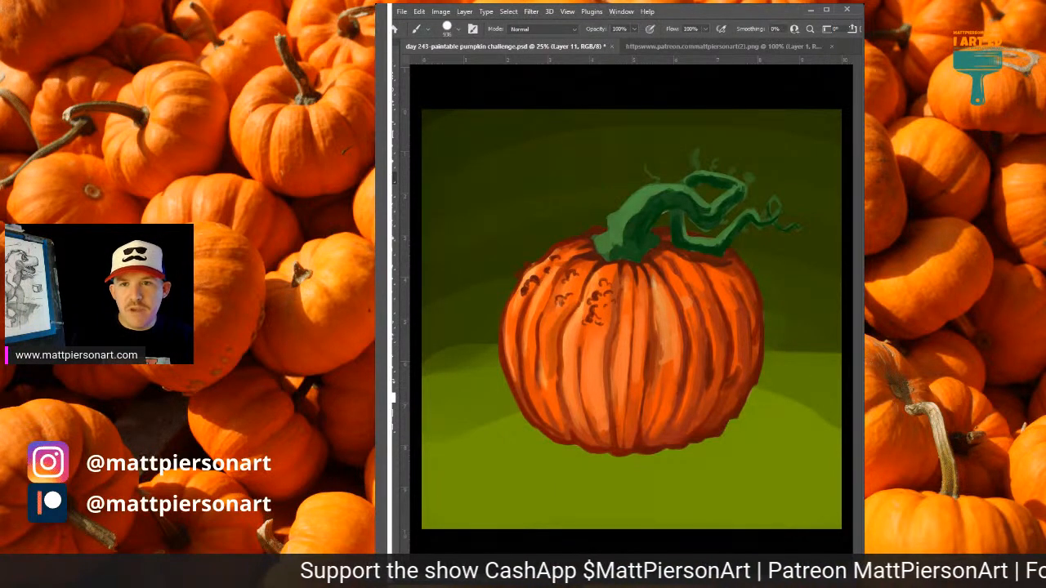
Resize the brush and paint a brighter lime-green pool of light on the ground around the pumpkin's base.
left_click_drag(814, 422, 784, 427)
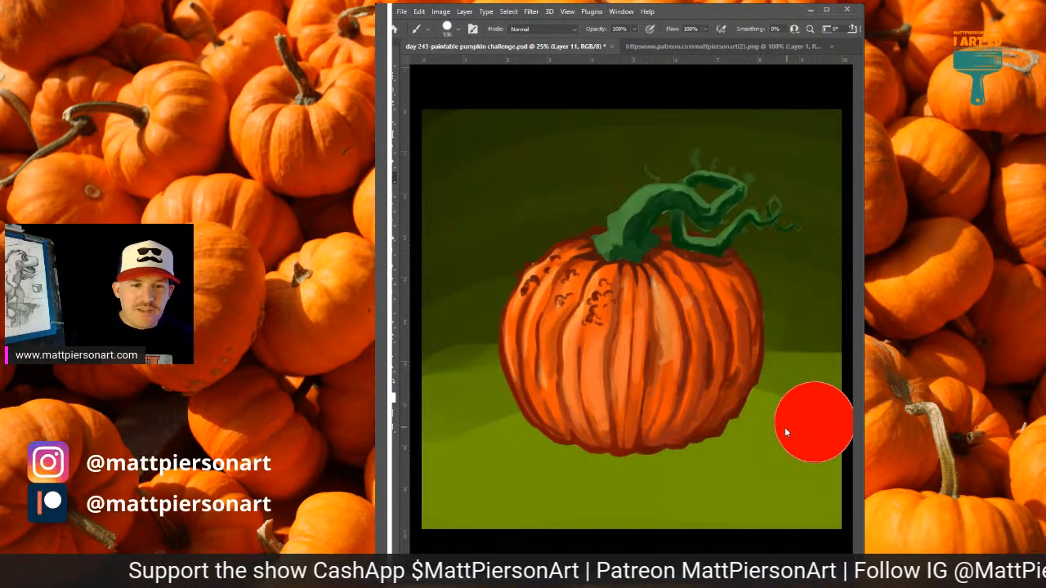
mouse_move(711, 441)
left_mouse_down()
mouse_move(520, 455)
mouse_move(660, 461)
mouse_move(473, 465)
mouse_move(507, 439)
mouse_move(721, 480)
mouse_move(577, 489)
mouse_move(664, 481)
mouse_move(769, 439)
mouse_move(799, 459)
mouse_move(742, 477)
mouse_move(466, 491)
mouse_move(475, 471)
mouse_move(438, 454)
mouse_move(442, 443)
mouse_move(782, 454)
mouse_move(797, 452)
mouse_move(789, 436)
mouse_move(831, 441)
mouse_move(809, 499)
left_mouse_up()
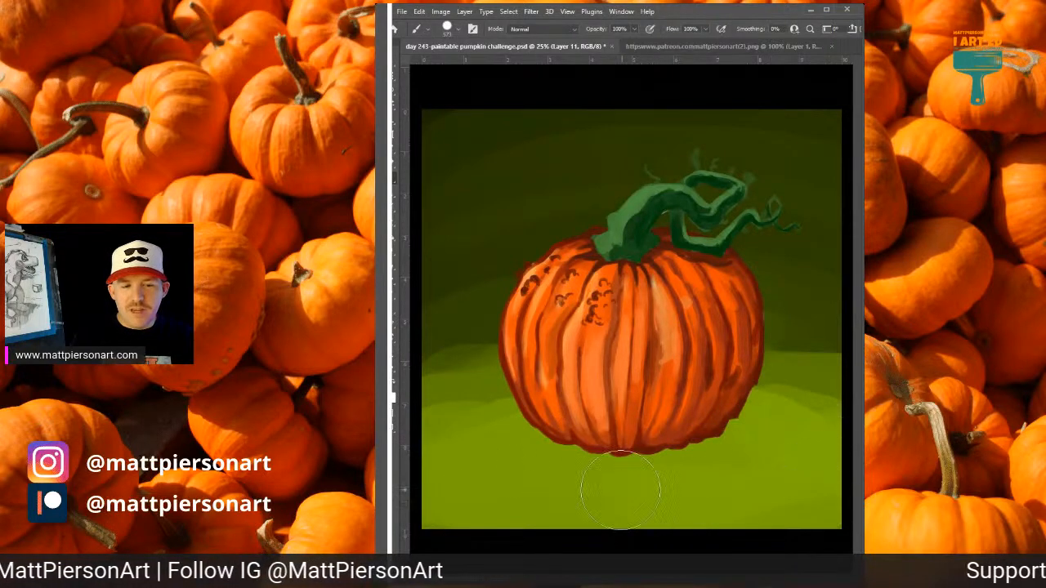
mouse_move(620, 490)
left_mouse_down()
mouse_move(577, 458)
mouse_move(464, 443)
mouse_move(555, 423)
mouse_move(750, 418)
mouse_move(813, 430)
mouse_move(805, 404)
mouse_move(666, 388)
mouse_move(562, 438)
mouse_move(516, 446)
mouse_move(548, 460)
left_mouse_up()
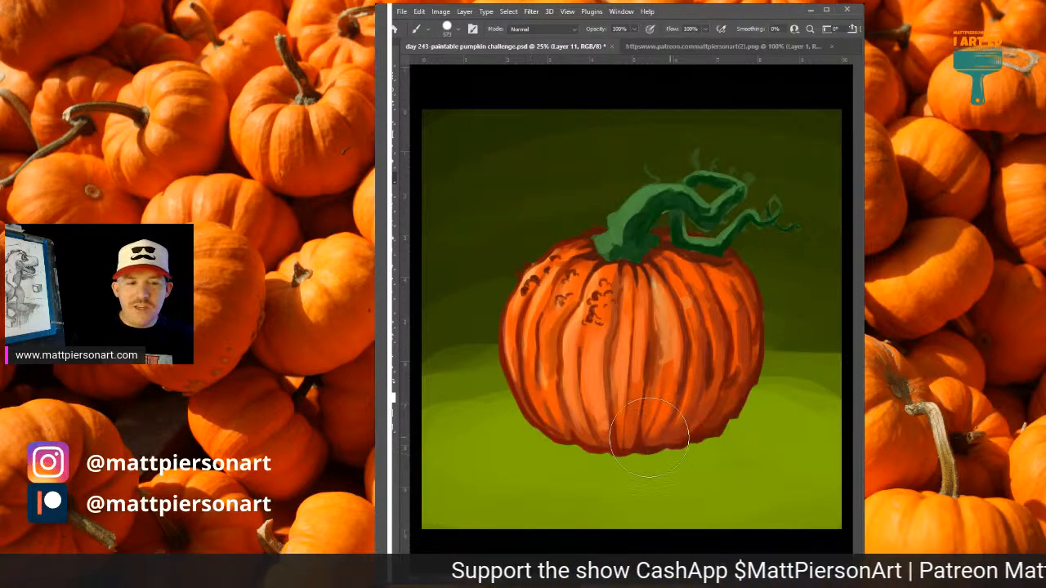
mouse_move(685, 448)
left_mouse_down()
mouse_move(524, 451)
mouse_move(727, 460)
mouse_move(540, 452)
left_mouse_up()
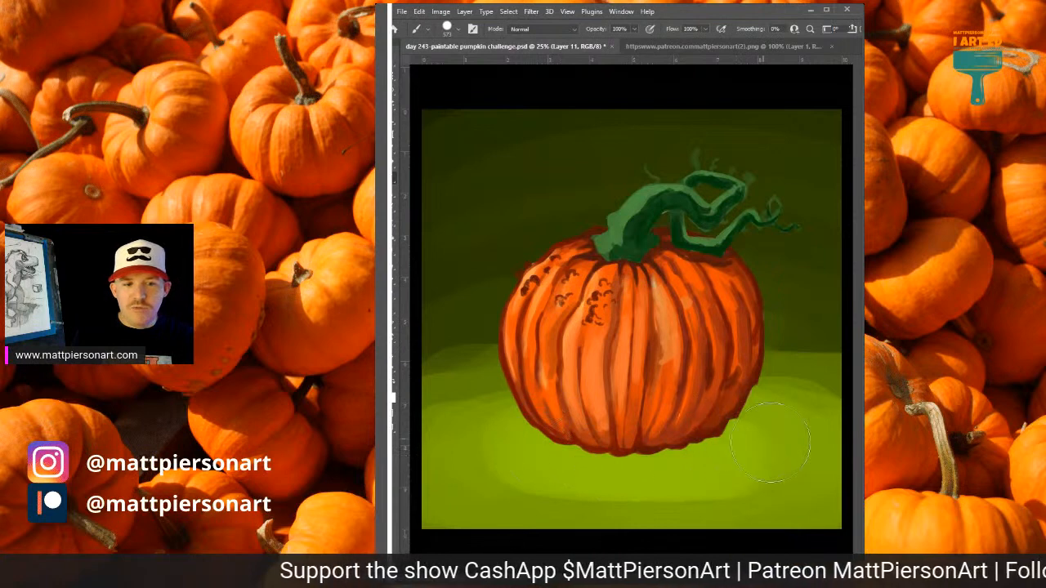
left_click_drag(730, 449, 588, 451)
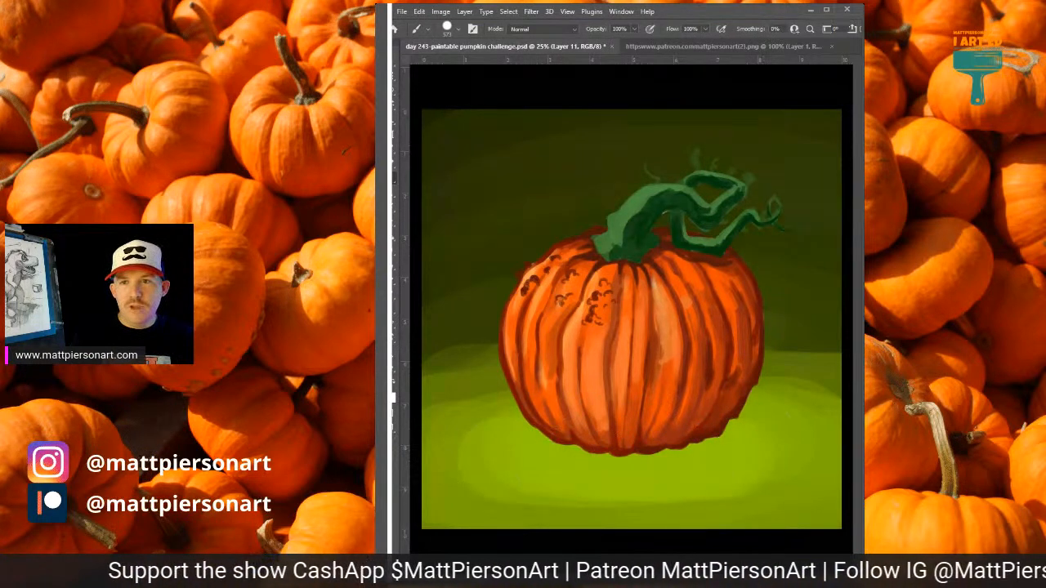
Layer paler yellow-green strokes close around the pumpkin's lower edge to intensify the glow on the ground.
mouse_move(747, 367)
left_mouse_down()
mouse_move(718, 422)
mouse_move(533, 448)
mouse_move(737, 462)
mouse_move(475, 471)
mouse_move(476, 442)
mouse_move(495, 437)
mouse_move(768, 447)
mouse_move(770, 436)
mouse_move(714, 430)
mouse_move(610, 452)
mouse_move(631, 436)
mouse_move(692, 437)
mouse_move(585, 440)
left_mouse_up()
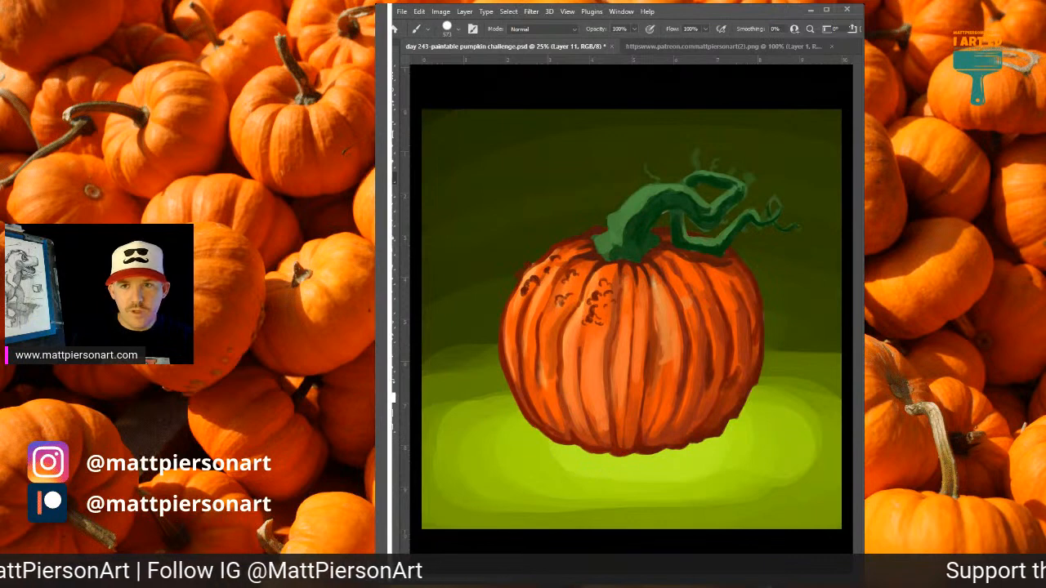
mouse_move(707, 404)
left_mouse_down()
mouse_move(702, 428)
mouse_move(587, 433)
mouse_move(518, 417)
left_mouse_up()
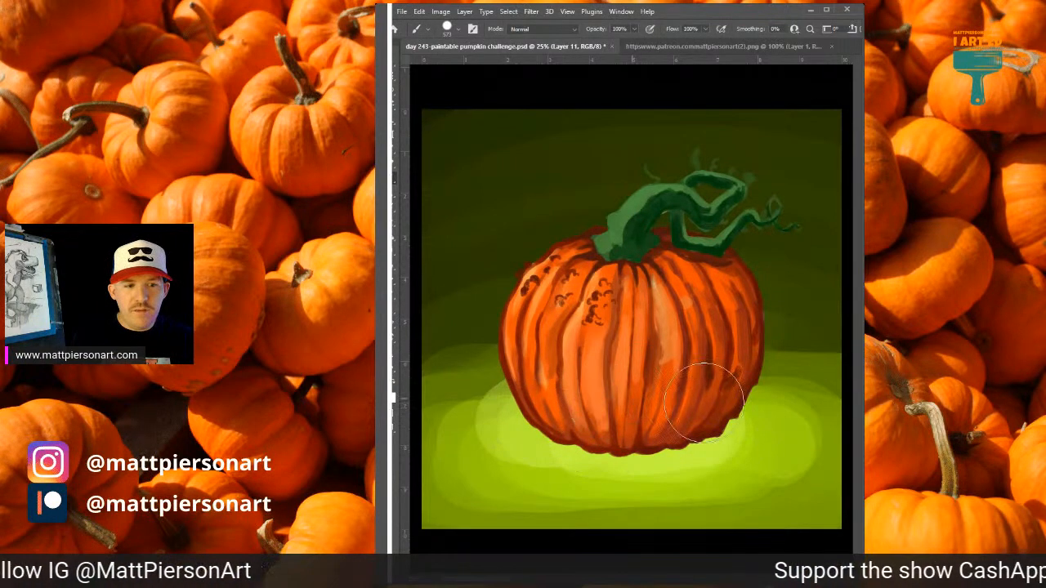
left_click_drag(738, 414, 557, 443)
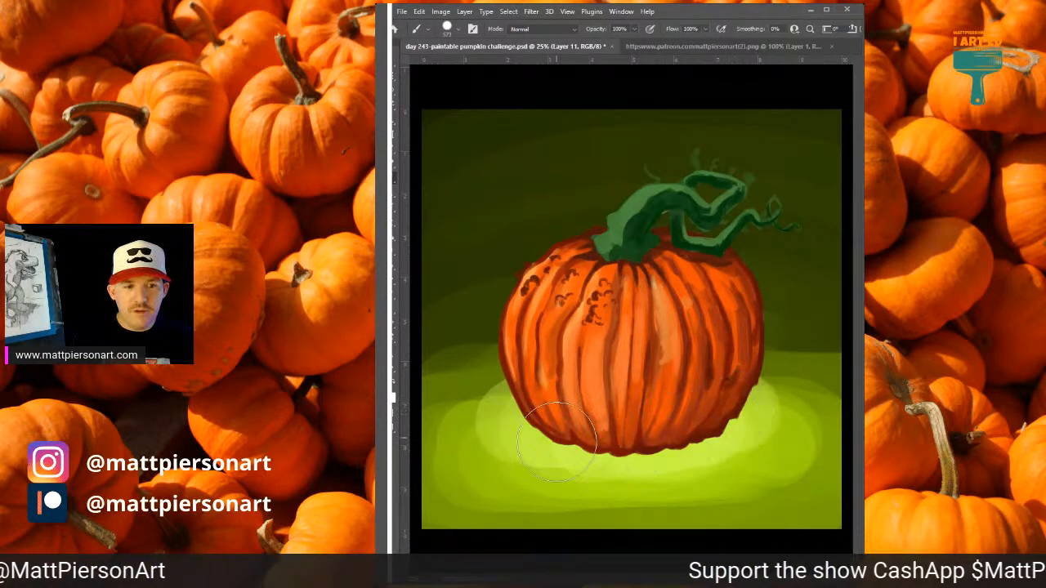
Extend sampled greens upward on both sides of the pumpkin in arcs that step from the bright ground into the dark backdrop.
left_click(502, 387, "alt")
mouse_move(490, 390)
left_mouse_down()
mouse_move(572, 344)
mouse_move(804, 353)
mouse_move(760, 379)
mouse_move(757, 369)
mouse_move(828, 383)
left_mouse_up()
left_click(760, 379, "alt")
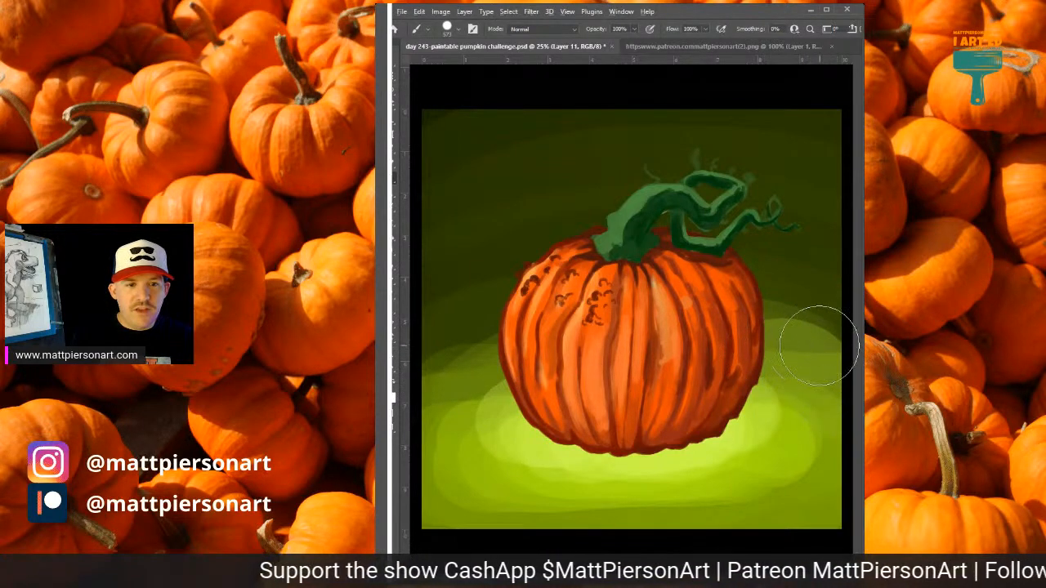
left_click(820, 343, "alt")
mouse_move(827, 338)
left_mouse_down()
mouse_move(555, 314)
mouse_move(448, 349)
left_mouse_up()
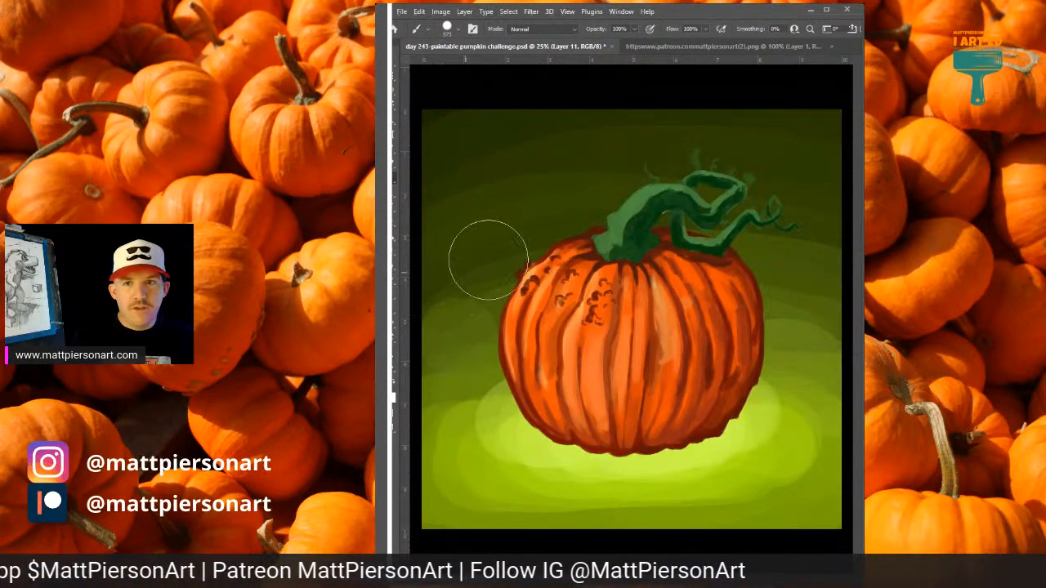
left_click_drag(786, 188, 796, 229)
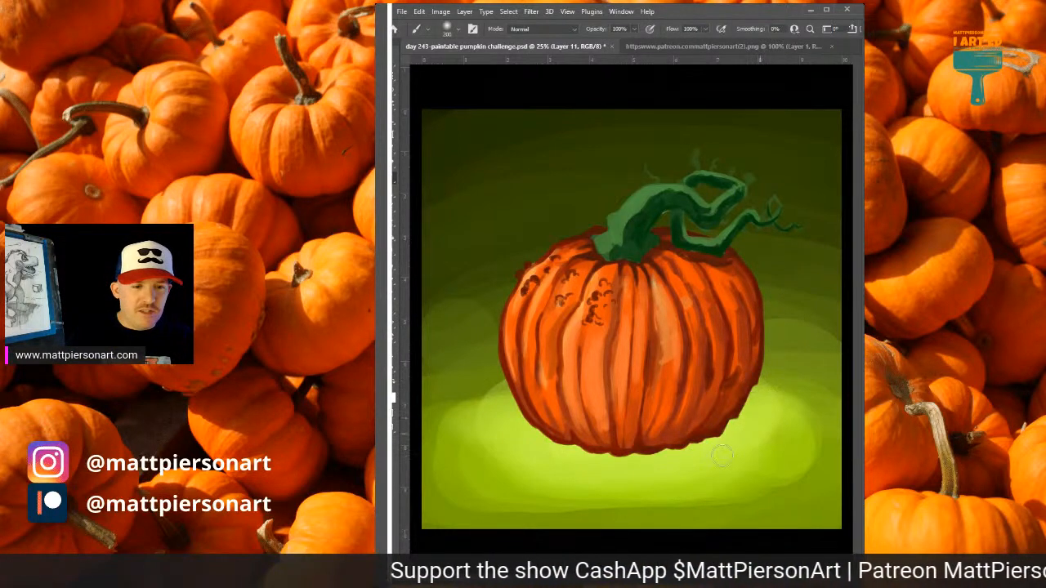
Blend the hard edges of the ground glow and its back edge beside the pumpkin, using a soft brush and sampled greens.
left_click_drag(693, 432, 671, 436)
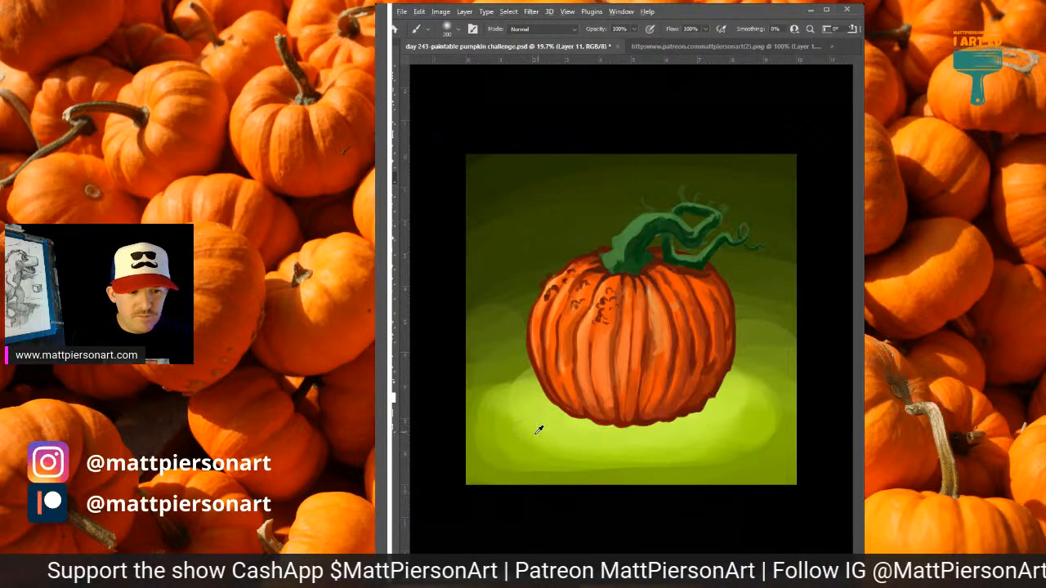
left_click(529, 435, "alt")
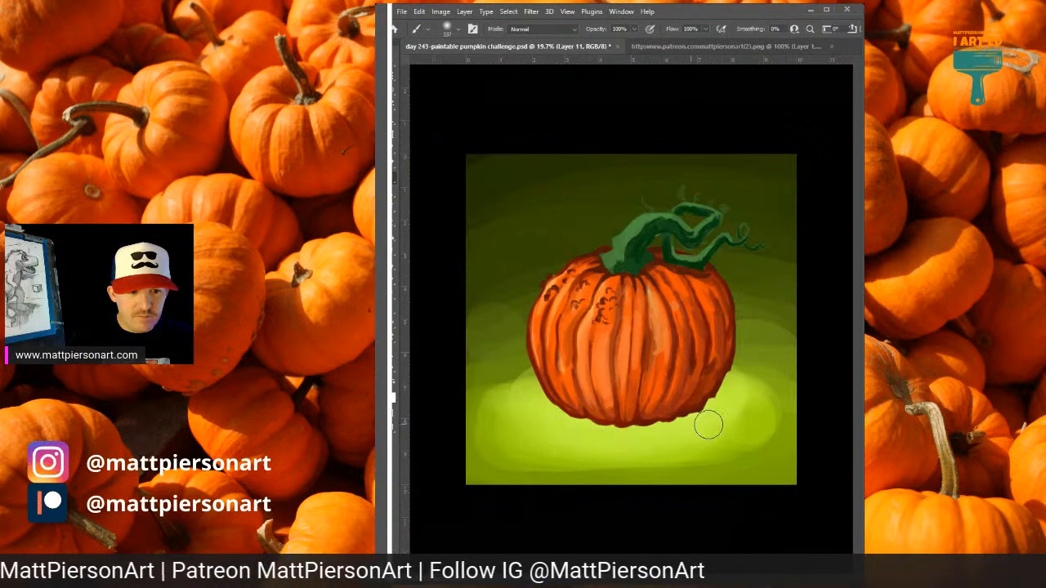
mouse_move(675, 446)
left_mouse_down()
mouse_move(742, 445)
mouse_move(597, 463)
mouse_move(531, 456)
left_mouse_up()
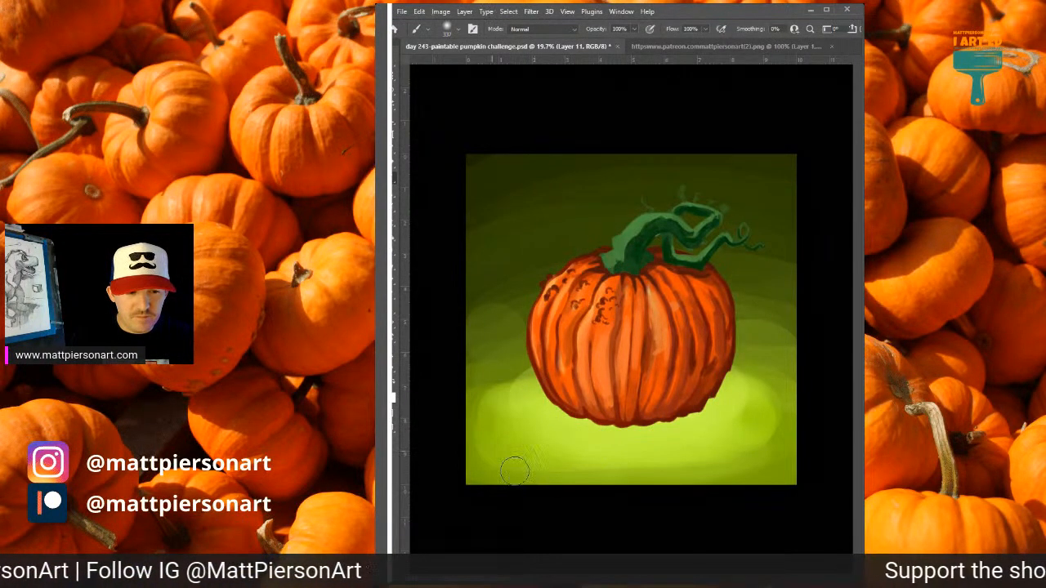
mouse_move(495, 378)
left_mouse_down()
mouse_move(480, 414)
mouse_move(496, 482)
left_mouse_up()
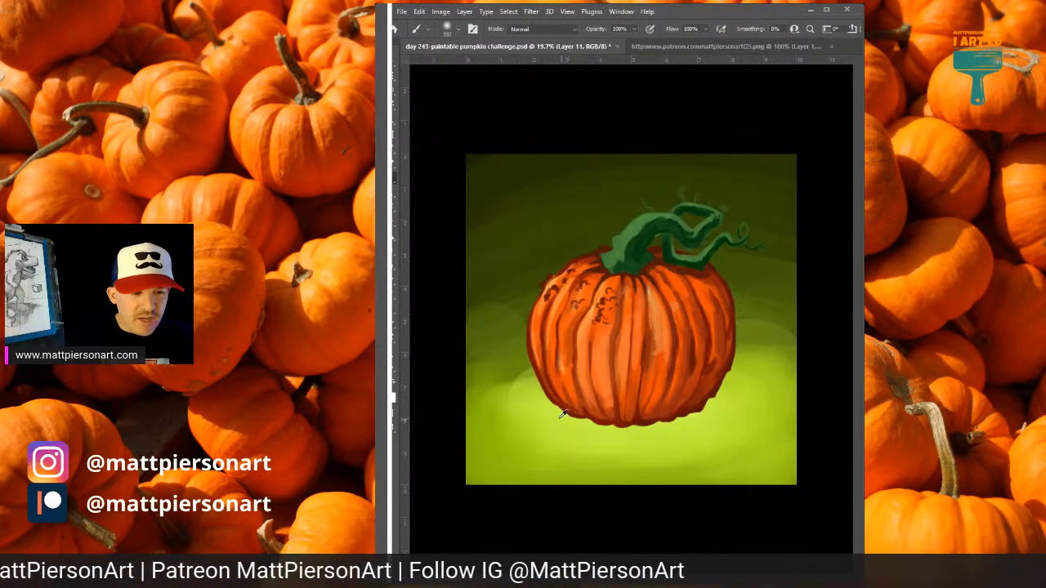
mouse_move(515, 386)
left_mouse_down()
mouse_move(545, 379)
mouse_move(486, 390)
mouse_move(500, 377)
left_mouse_up()
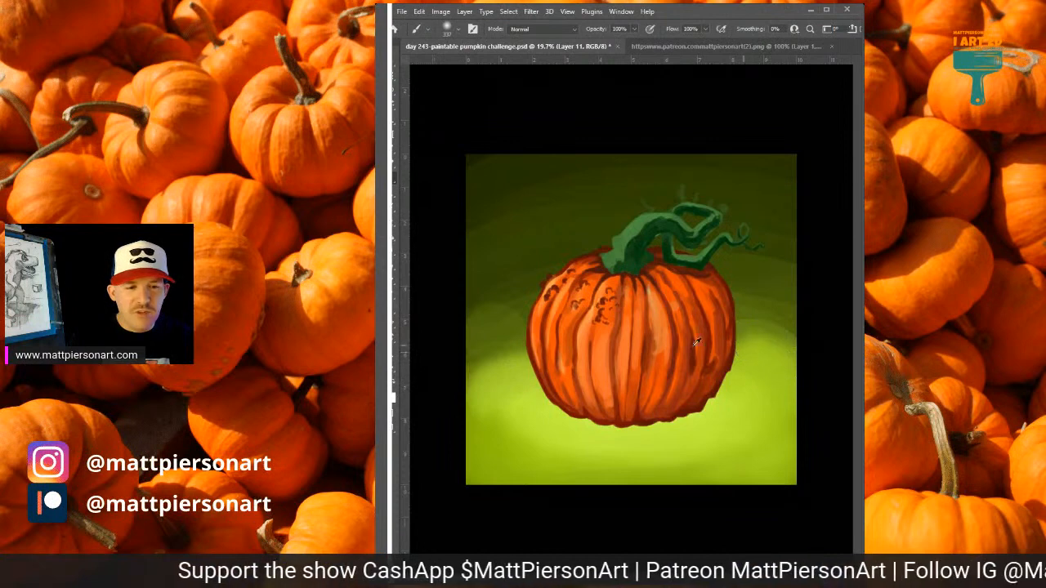
mouse_move(494, 384)
left_mouse_down()
mouse_move(509, 386)
mouse_move(495, 327)
left_mouse_up()
Enlarge the soft brush and spread sampled light green up both sides of the pumpkin to about its shoulders.
left_click(742, 329, "alt")
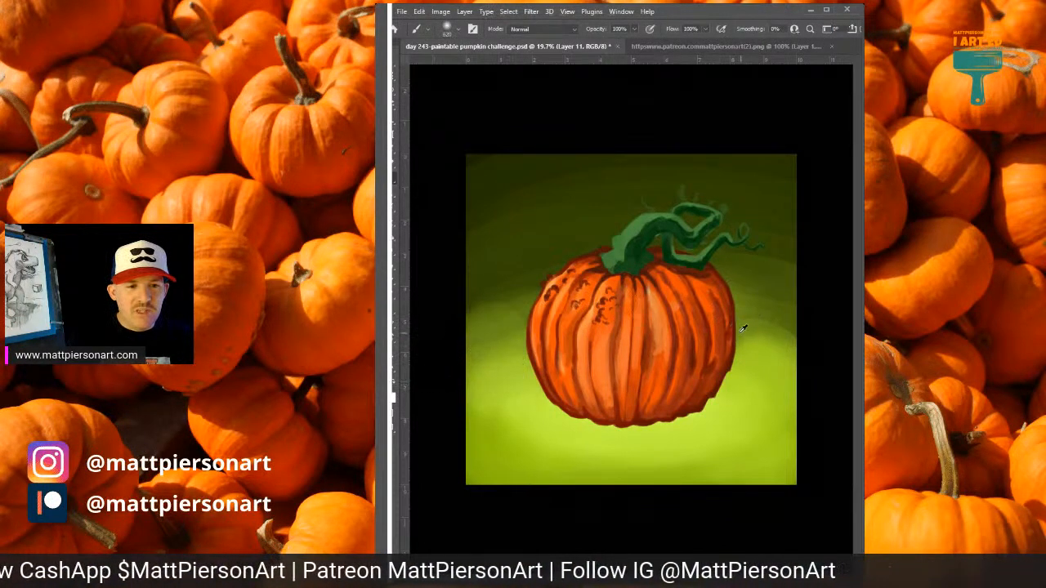
left_click_drag(759, 324, 761, 349)
left_click(500, 331, "alt")
left_click_drag(495, 335, 531, 296)
left_click_drag(747, 297, 749, 294)
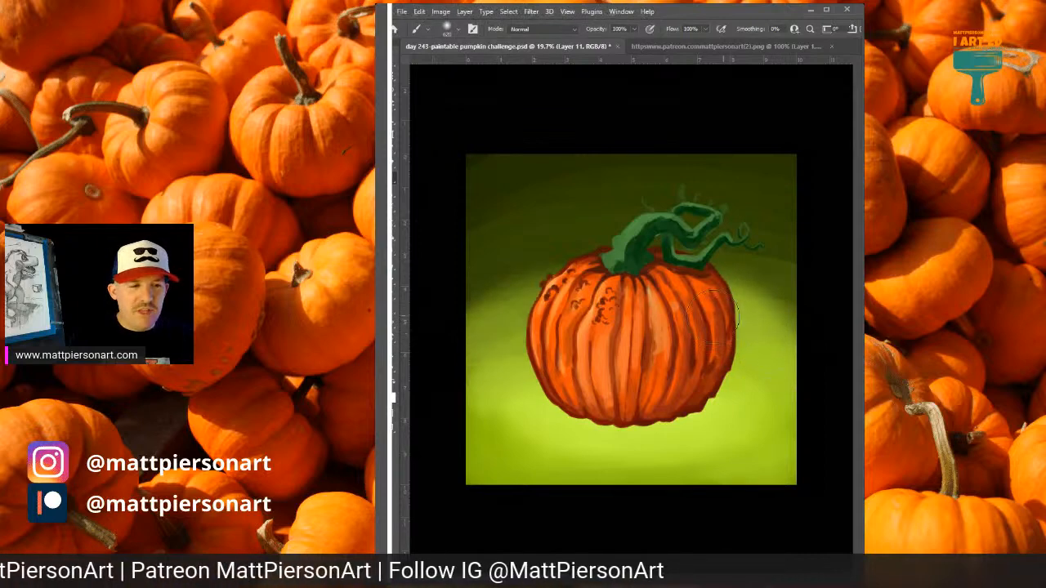
left_click(493, 318, "alt")
left_click_drag(498, 314, 523, 295)
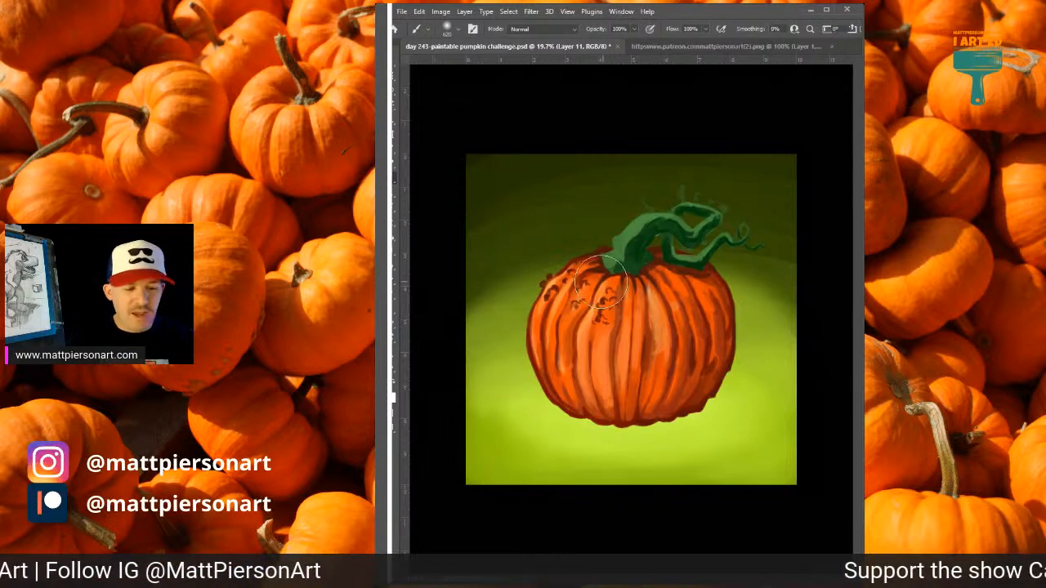
Smooth the transition between the light green glow and the dark upper background with wide strokes of sampled mid-greens.
mouse_move(460, 309)
left_mouse_down()
mouse_move(519, 272)
mouse_move(746, 252)
mouse_move(785, 269)
left_mouse_up()
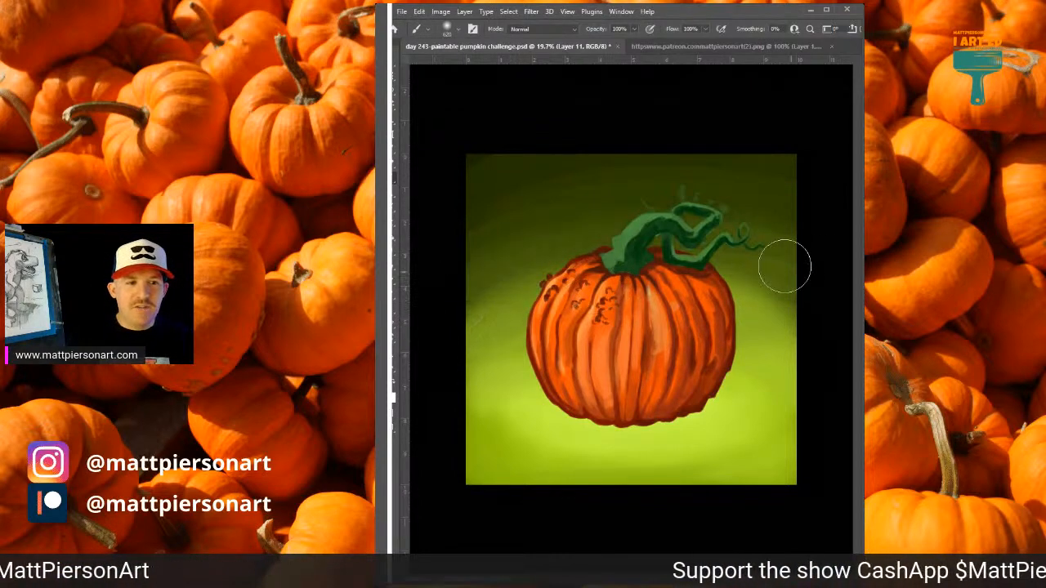
left_click(506, 283, "alt")
mouse_move(490, 305)
left_mouse_down()
mouse_move(522, 285)
mouse_move(820, 277)
left_mouse_up()
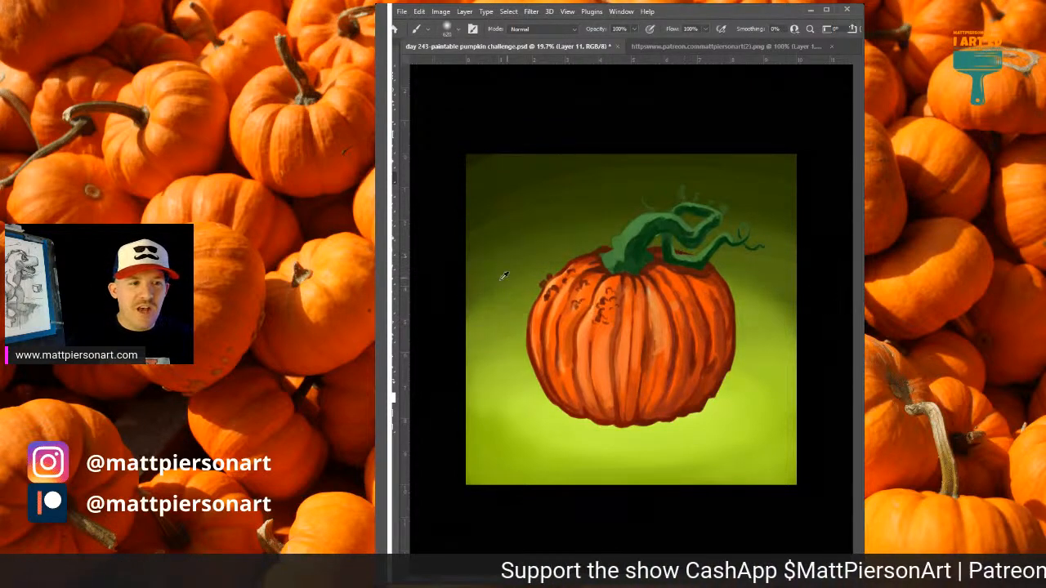
left_click(479, 295, "alt")
left_click_drag(462, 315, 507, 308)
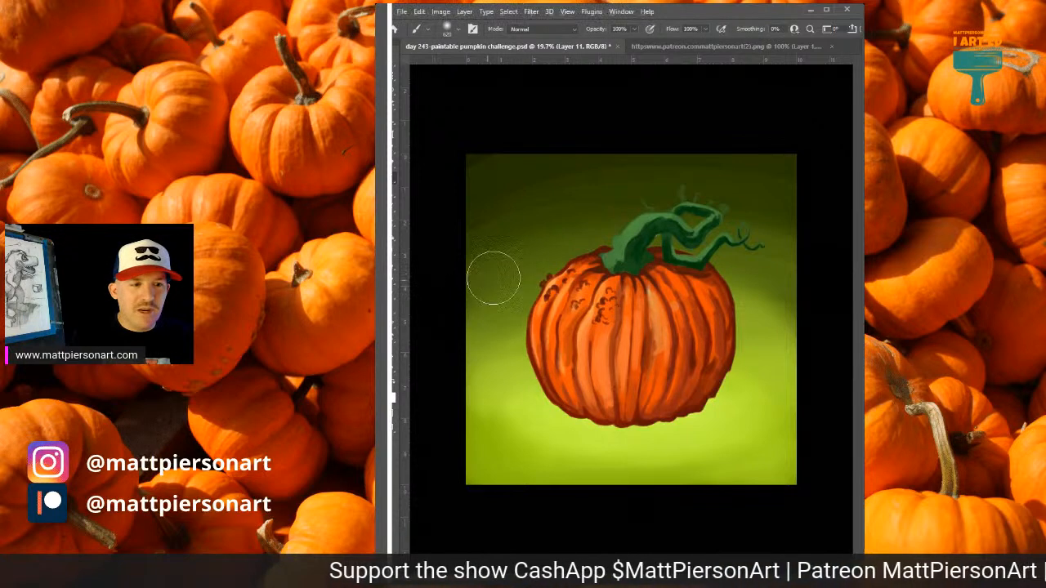
Sample a light green beside the pumpkin and brush a soft glow along its left side up to the base of the stem.
left_click(543, 400, "alt")
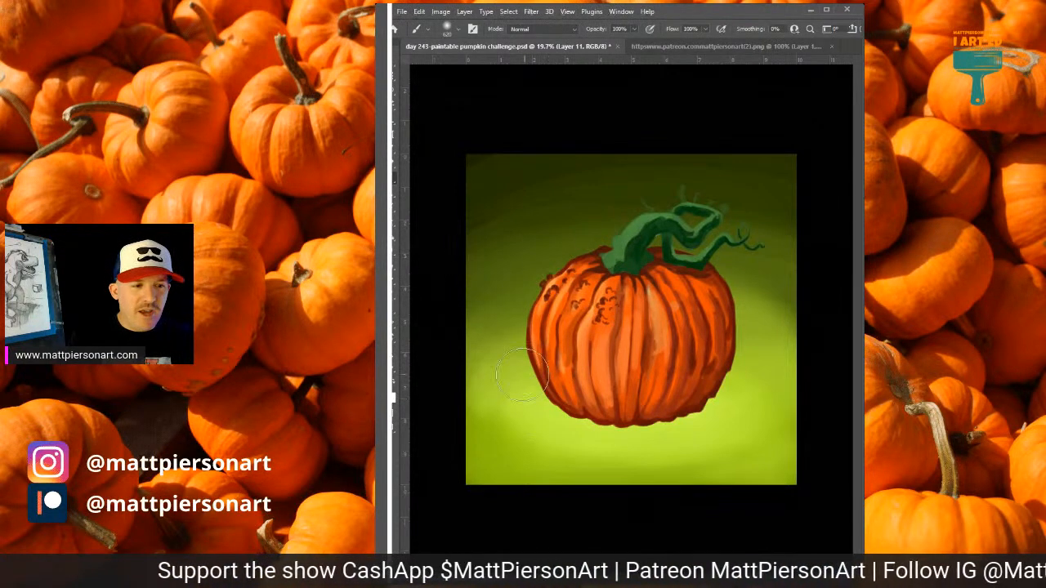
mouse_move(533, 380)
left_mouse_down()
mouse_move(579, 289)
mouse_move(527, 335)
mouse_move(608, 248)
left_mouse_up()
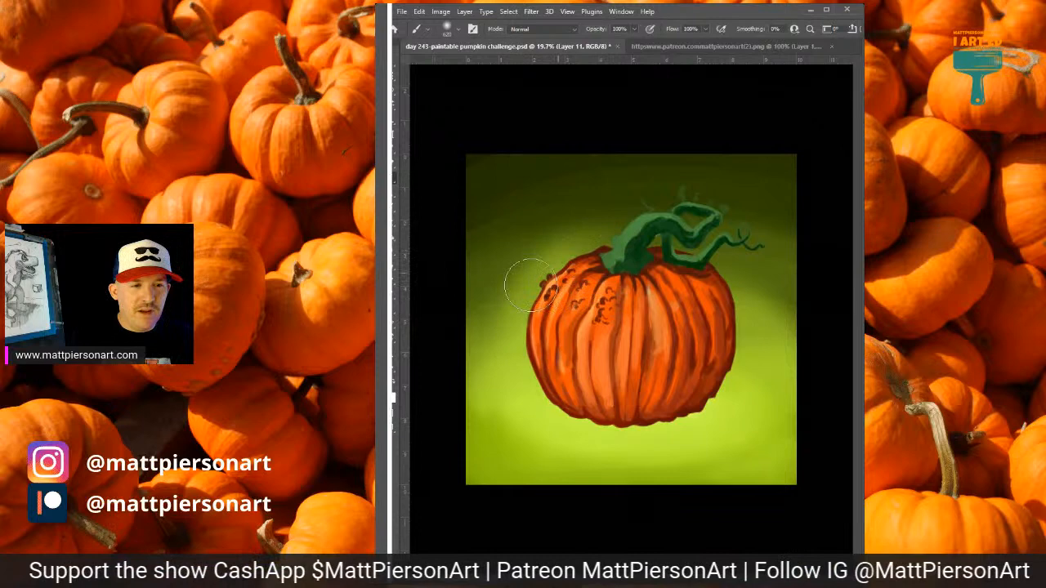
left_click_drag(541, 250, 490, 335)
left_click(555, 248, "alt")
left_click_drag(558, 249, 589, 242)
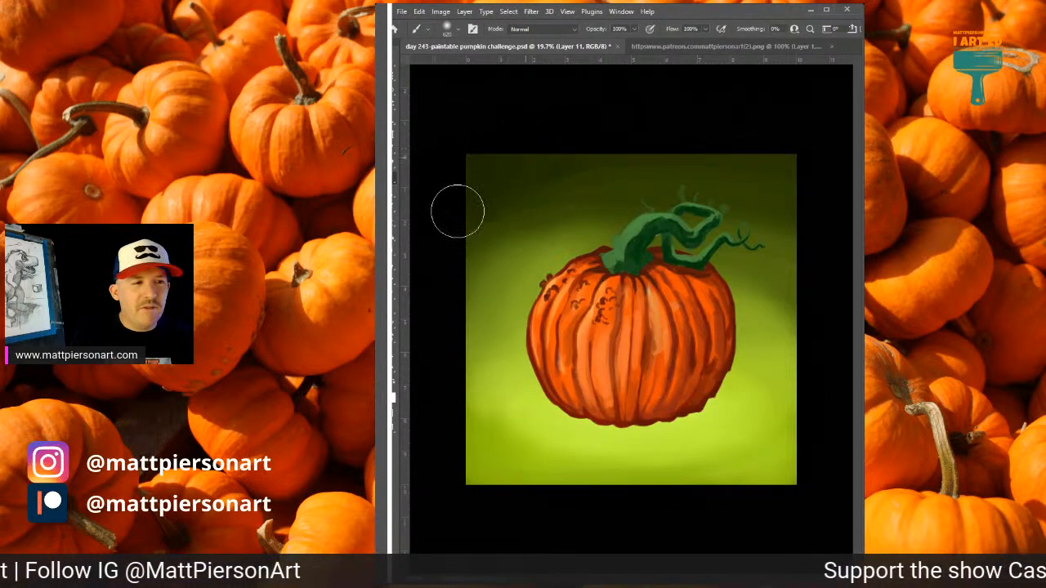
Darken the upper background with wide soft strokes and blend its transition beside the pumpkin using a sampled green.
mouse_move(500, 219)
left_mouse_down()
mouse_move(652, 172)
mouse_move(758, 183)
mouse_move(693, 168)
mouse_move(796, 206)
left_mouse_up()
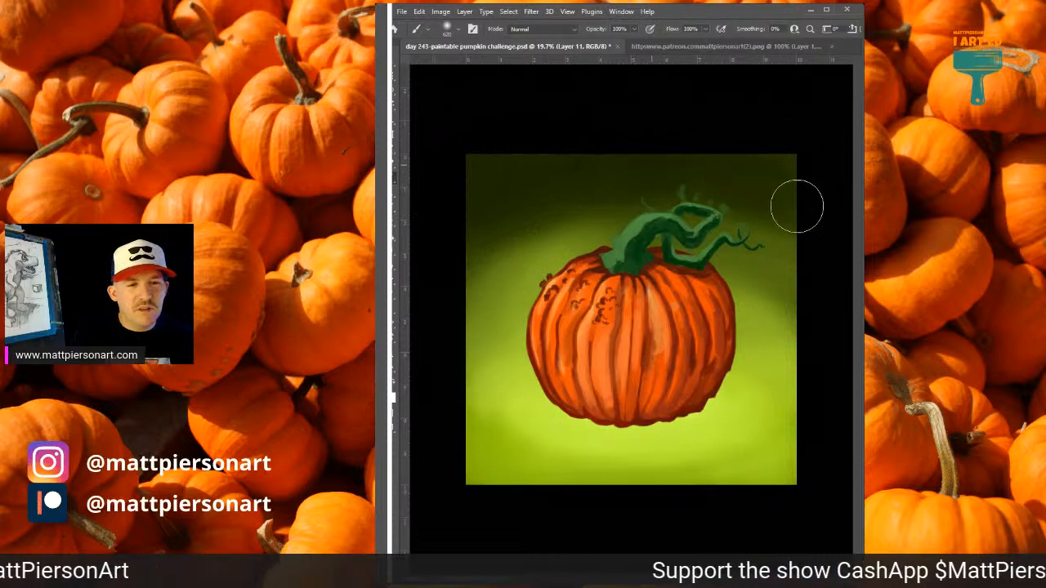
left_click(756, 319, "alt")
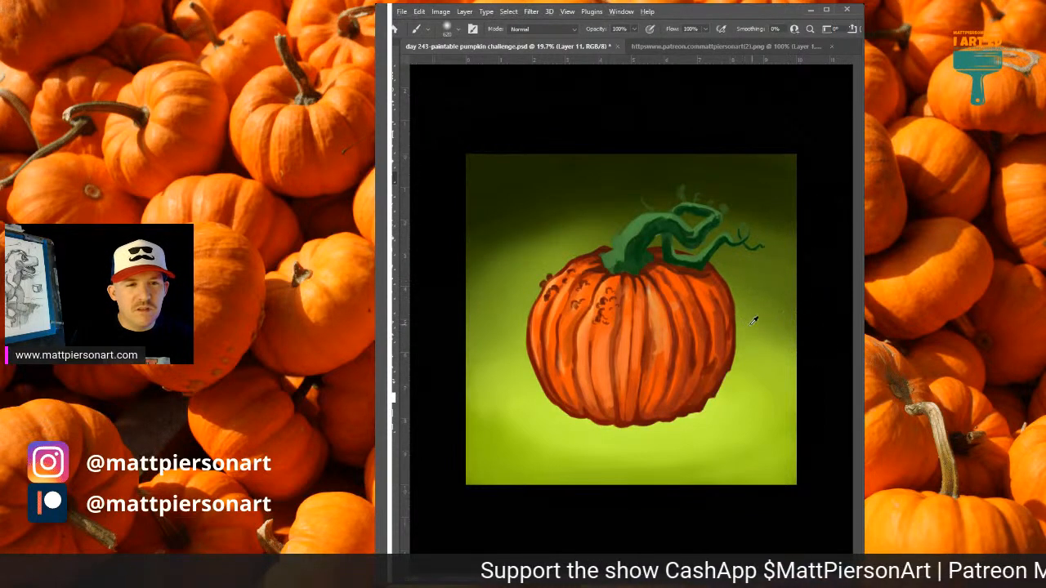
mouse_move(764, 297)
left_mouse_down()
mouse_move(693, 220)
mouse_move(584, 217)
left_mouse_up()
scroll(583, 218, "up", 1)
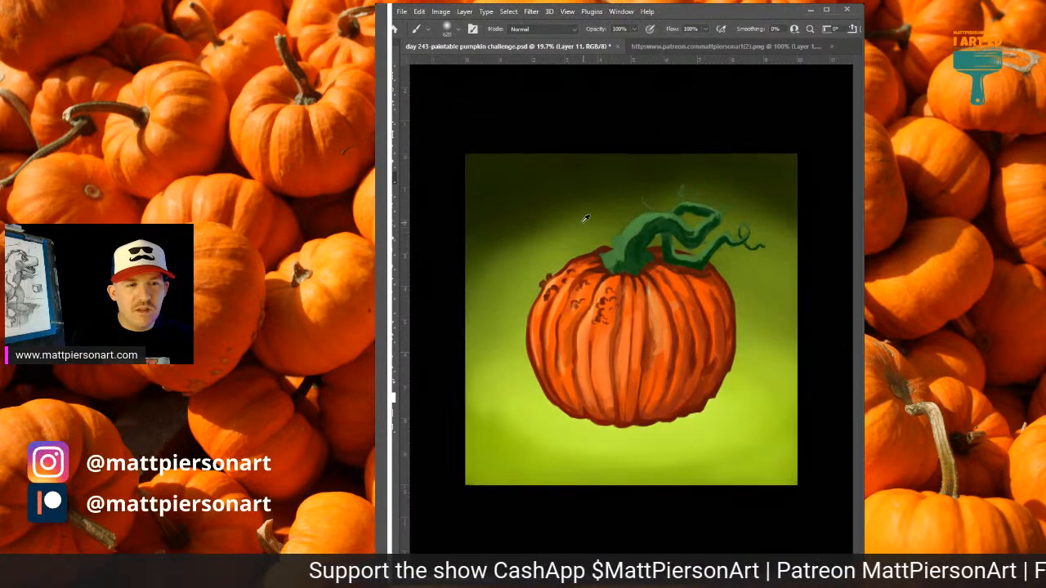
Blend the glow around the stem and above the pumpkin's shoulder into the dark backdrop with sampled greens.
left_click(567, 225, "alt")
mouse_move(646, 209)
left_mouse_down()
mouse_move(614, 215)
mouse_move(733, 223)
mouse_move(670, 224)
left_mouse_up()
left_click(562, 221, "alt")
left_click_drag(531, 200, 670, 188)
left_click_drag(568, 237, 580, 239)
left_click(542, 190, "alt")
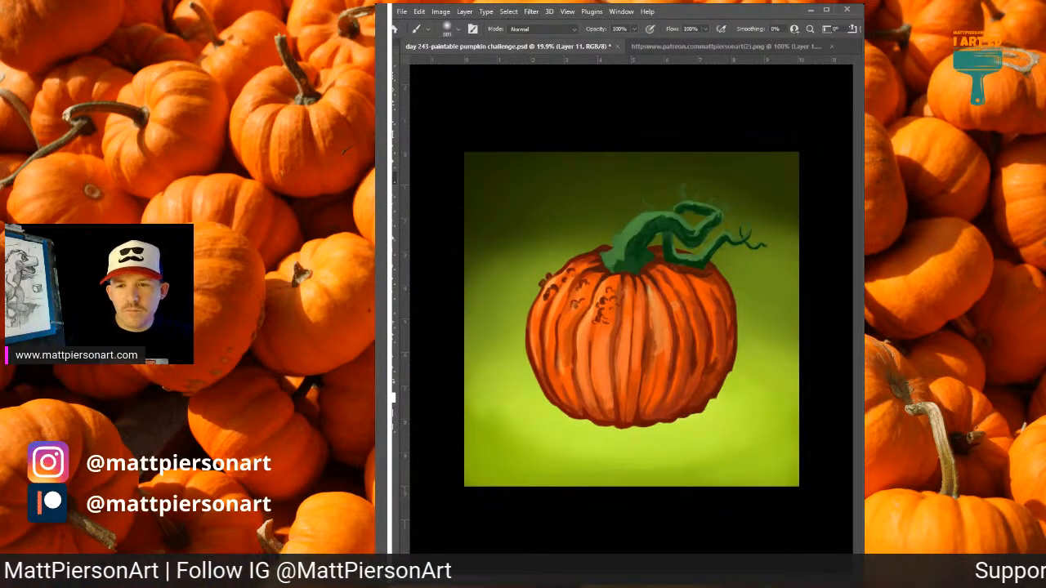
Switch to a hard brush and paint irregular pale green highlight patches on the ground beneath and beside the pumpkin.
key("period")
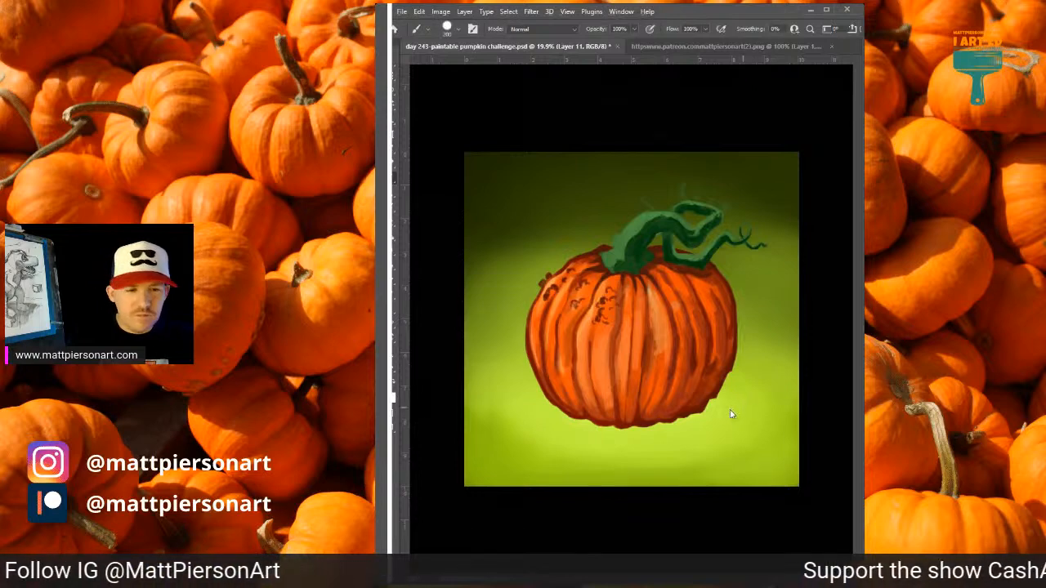
mouse_move(715, 419)
left_mouse_down()
mouse_move(688, 417)
mouse_move(737, 412)
mouse_move(724, 427)
mouse_move(544, 438)
mouse_move(644, 455)
mouse_move(632, 463)
mouse_move(661, 468)
mouse_move(631, 470)
mouse_move(597, 456)
mouse_move(570, 425)
mouse_move(594, 423)
mouse_move(509, 420)
mouse_move(545, 416)
mouse_move(566, 447)
mouse_move(556, 449)
mouse_move(604, 463)
mouse_move(566, 453)
mouse_move(681, 464)
mouse_move(648, 458)
mouse_move(718, 452)
mouse_move(655, 460)
mouse_move(691, 462)
left_mouse_up()
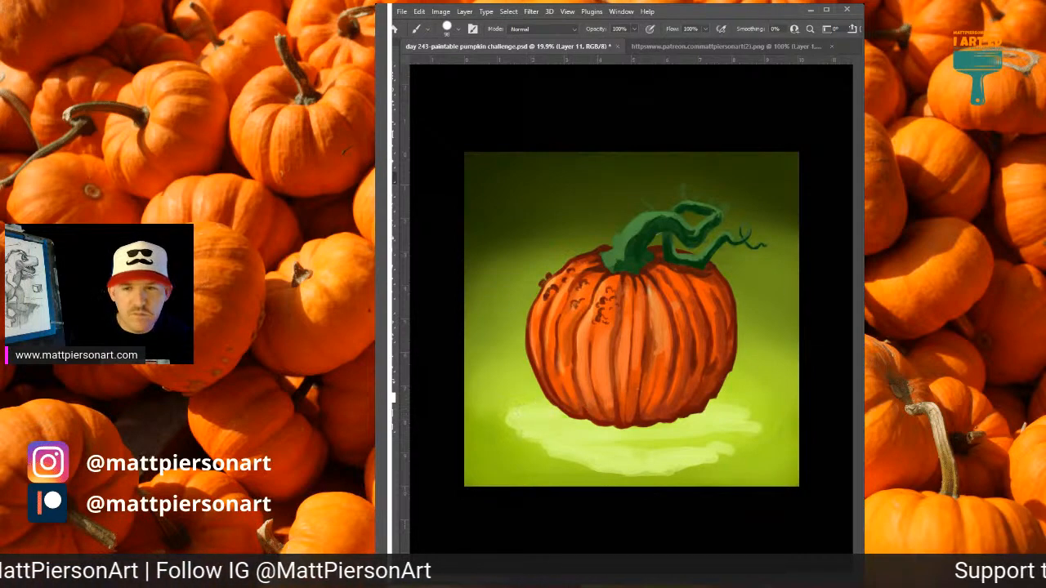
mouse_move(515, 419)
left_mouse_down()
mouse_move(483, 422)
mouse_move(507, 431)
mouse_move(527, 456)
left_mouse_up()
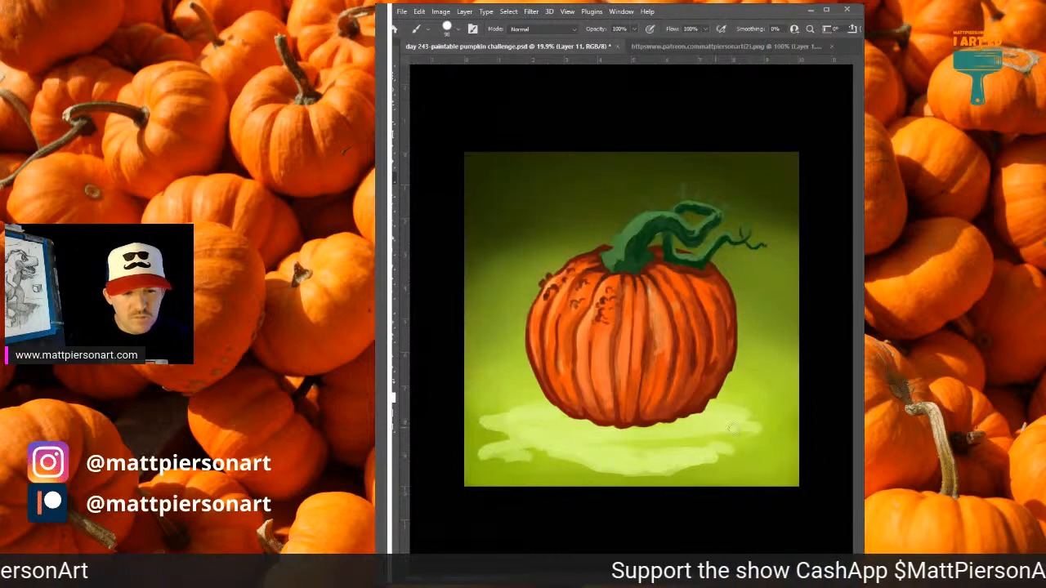
mouse_move(737, 433)
left_mouse_down()
mouse_move(761, 433)
mouse_move(750, 425)
left_mouse_up()
left_click(678, 441, "alt")
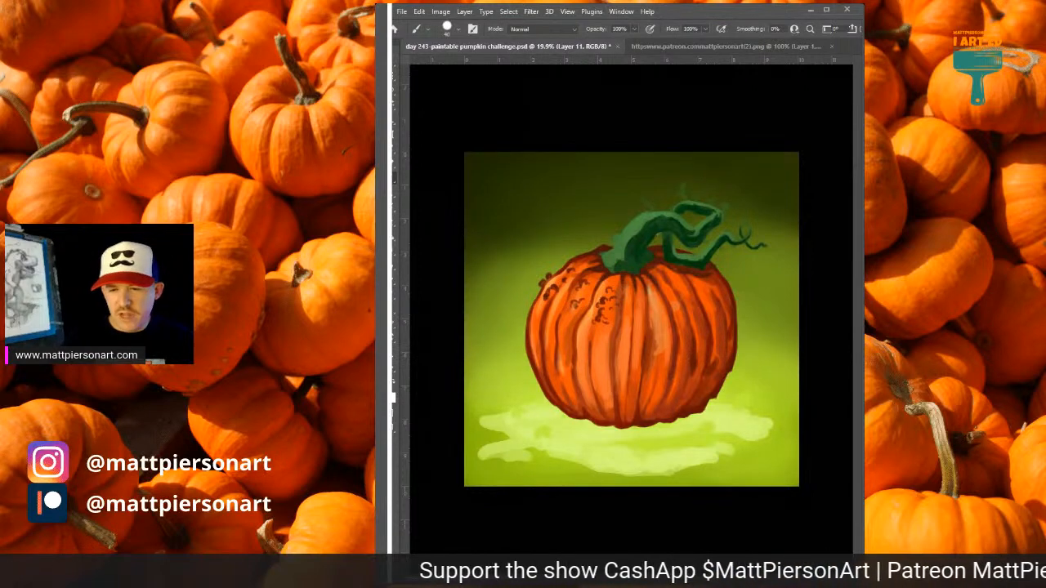
Add a new layer and try clipping the pumpkin's edge details to the layer below, then release the clipping.
key("ctrl+e")
key("ctrl+alt+shift+n")
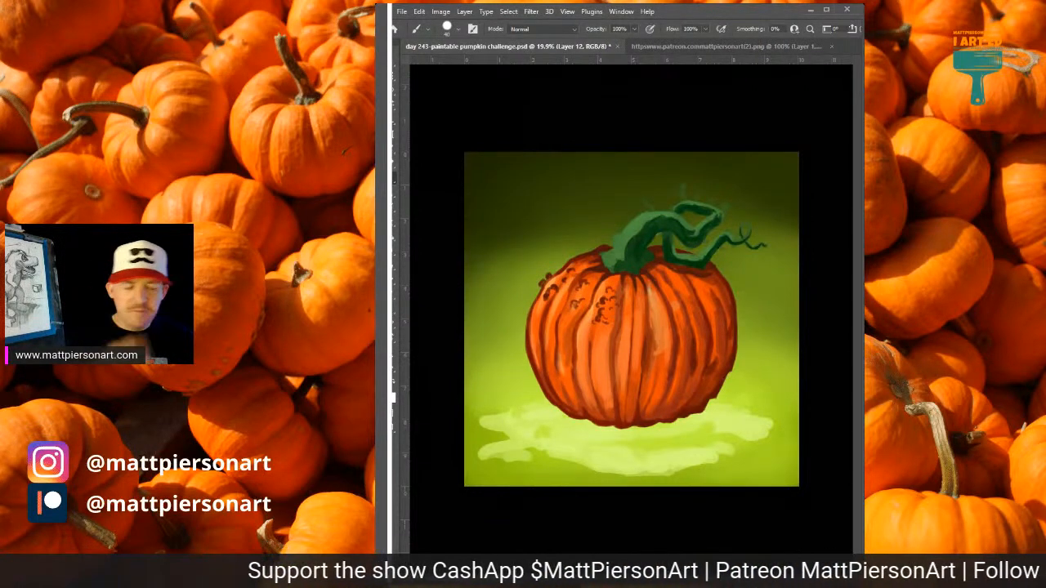
scroll(683, 337, "down", 1)
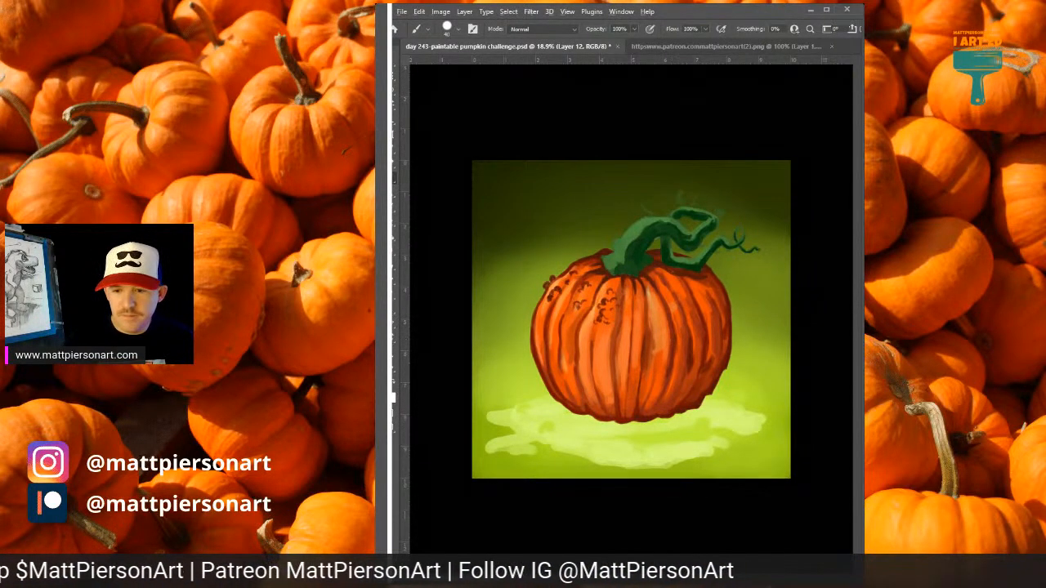
key("ctrl+alt+g")
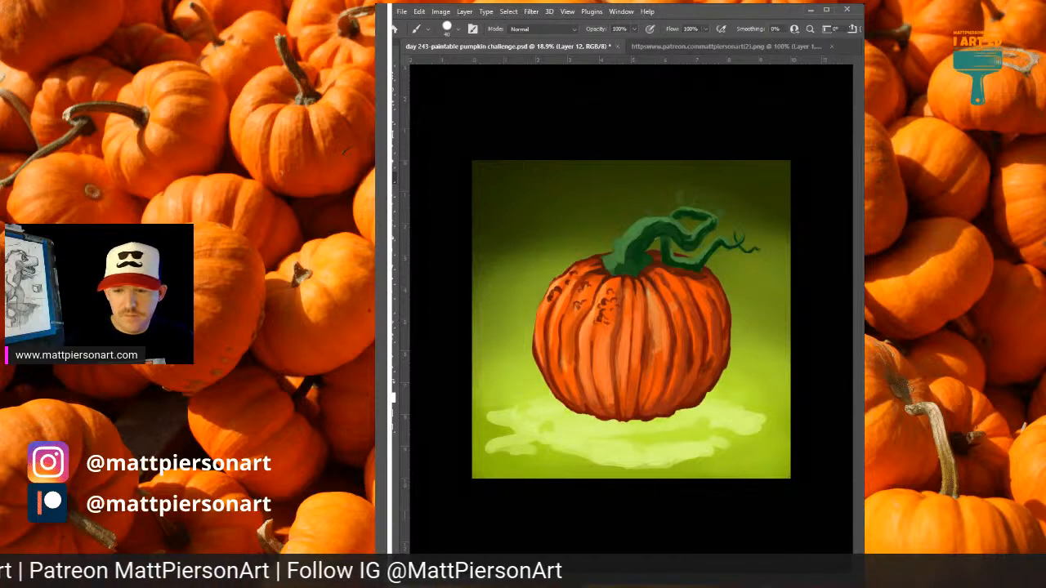
key("ctrl+alt+g")
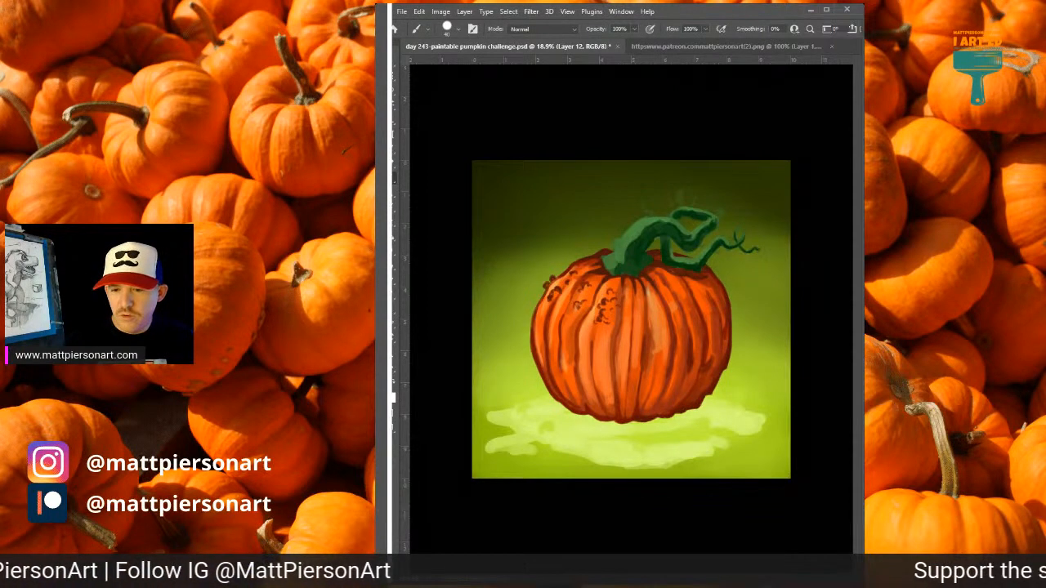
Merge the pumpkin's layers and duplicate the merged artwork.
key("ctrl+e")
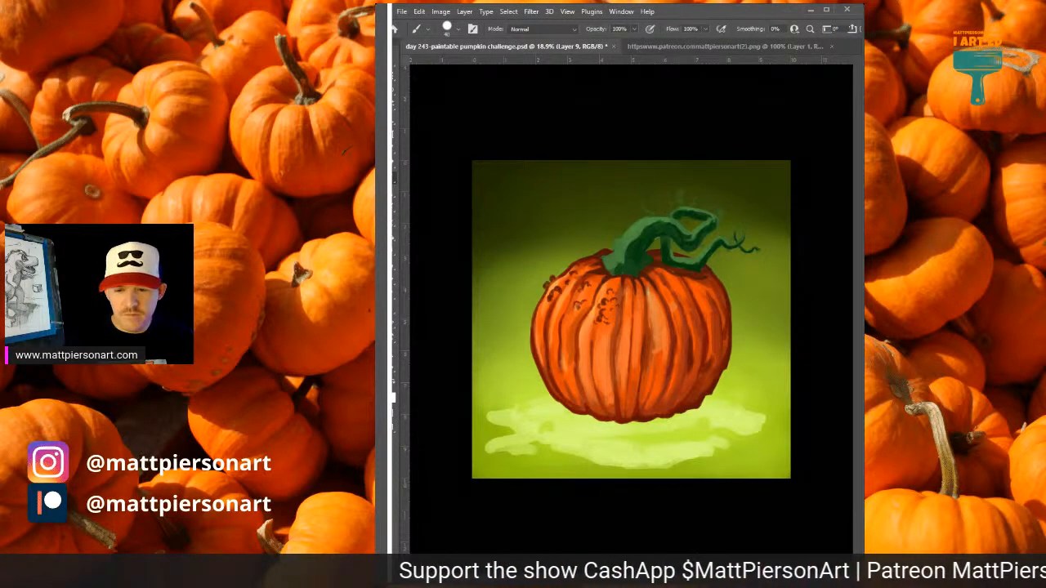
key("ctrl+e")
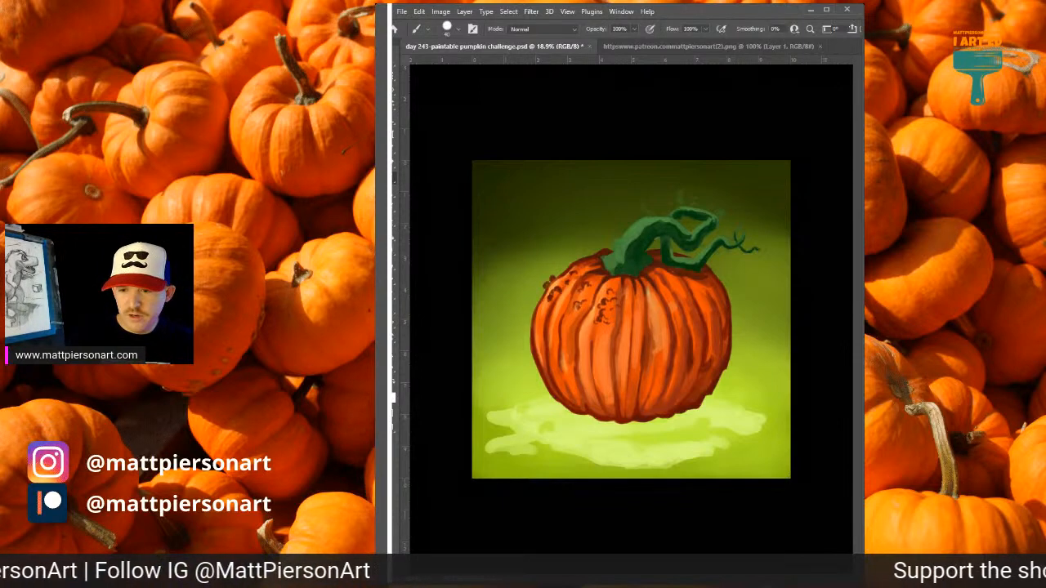
key("ctrl+j")
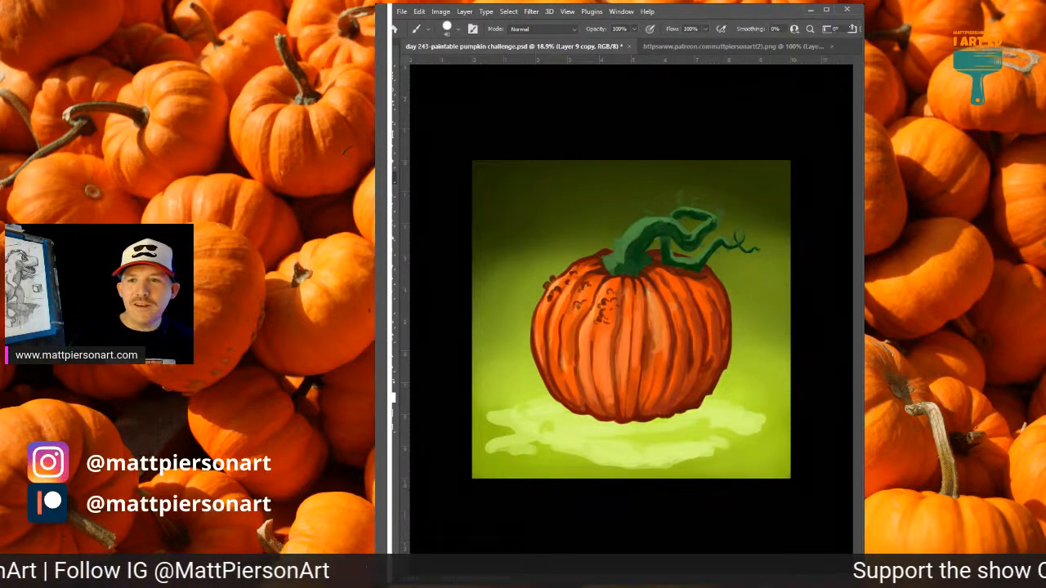
Add a new empty layer above the pumpkin for sketching the face.
key("space")
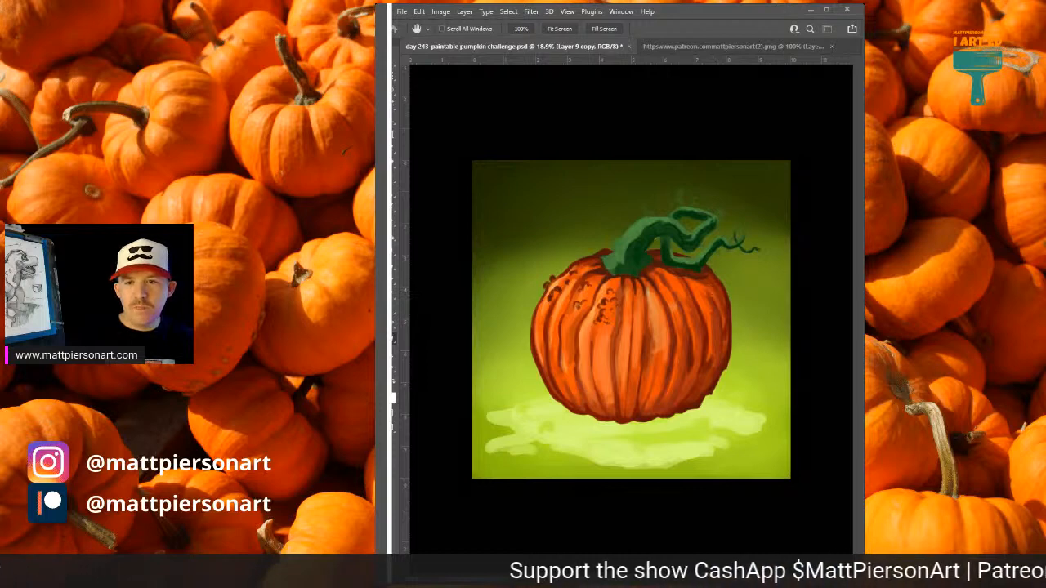
key("b")
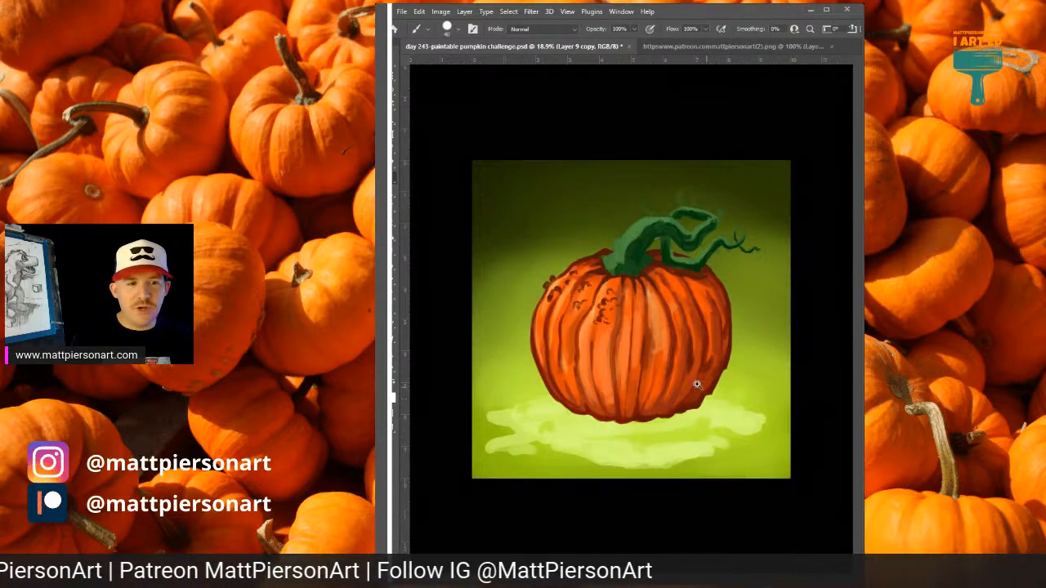
mouse_move(641, 362)
left_mouse_down()
mouse_move(679, 354)
mouse_move(667, 354)
left_mouse_up()
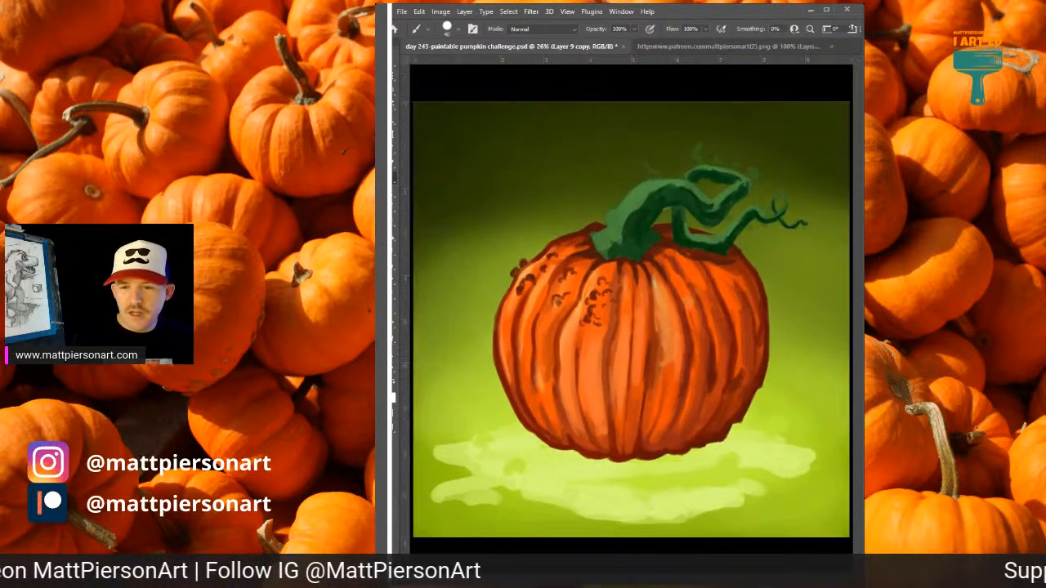
key("ctrl+shift+alt+n")
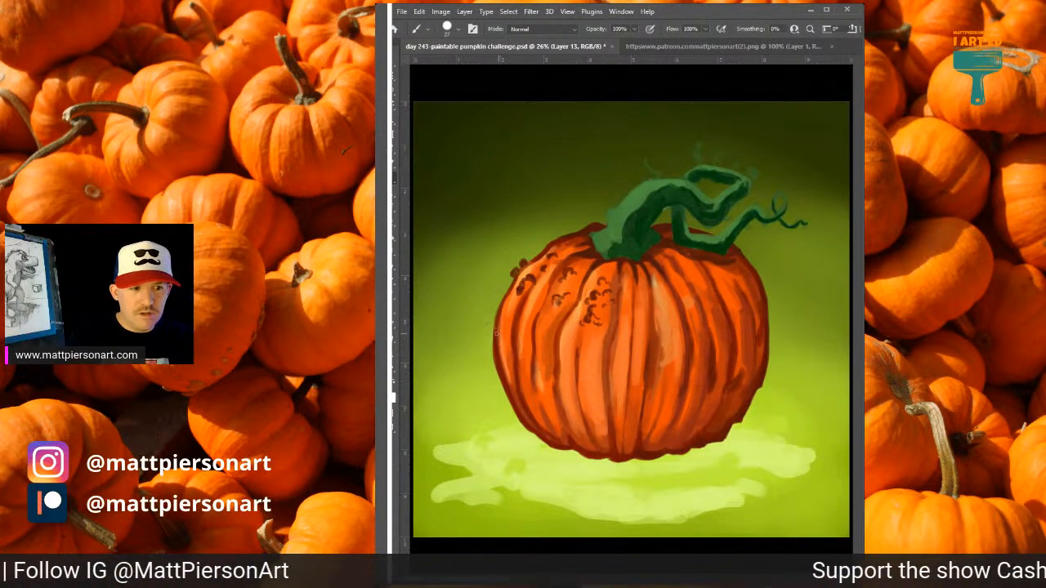
mouse_move(496, 335)
left_mouse_down()
mouse_move(573, 371)
mouse_move(788, 333)
left_mouse_up()
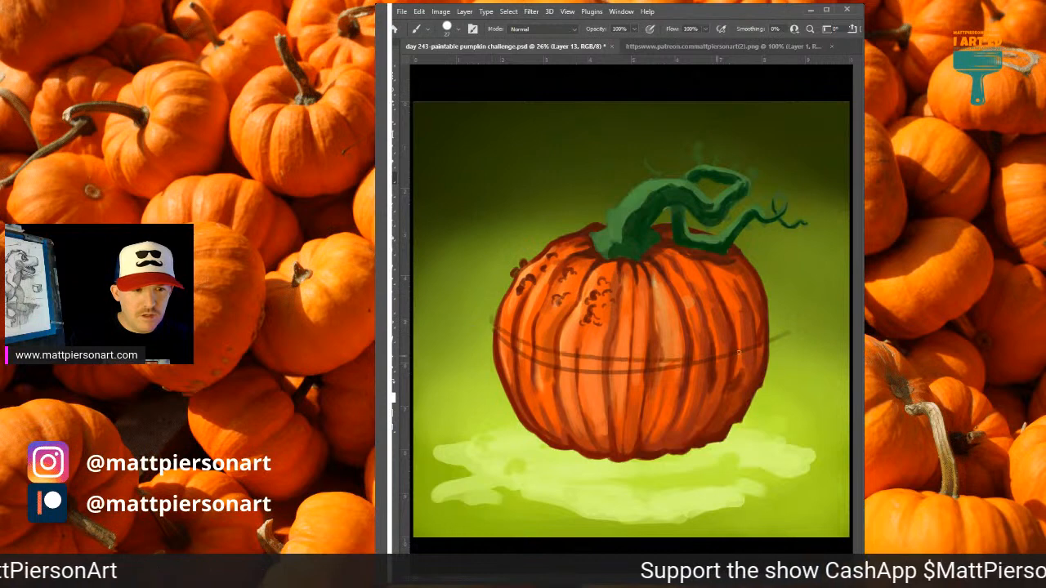
key("ctrl+z")
mouse_move(500, 307)
left_mouse_down()
mouse_move(680, 347)
mouse_move(810, 312)
left_mouse_up()
key("ctrl+z")
left_click_drag(494, 322, 763, 360)
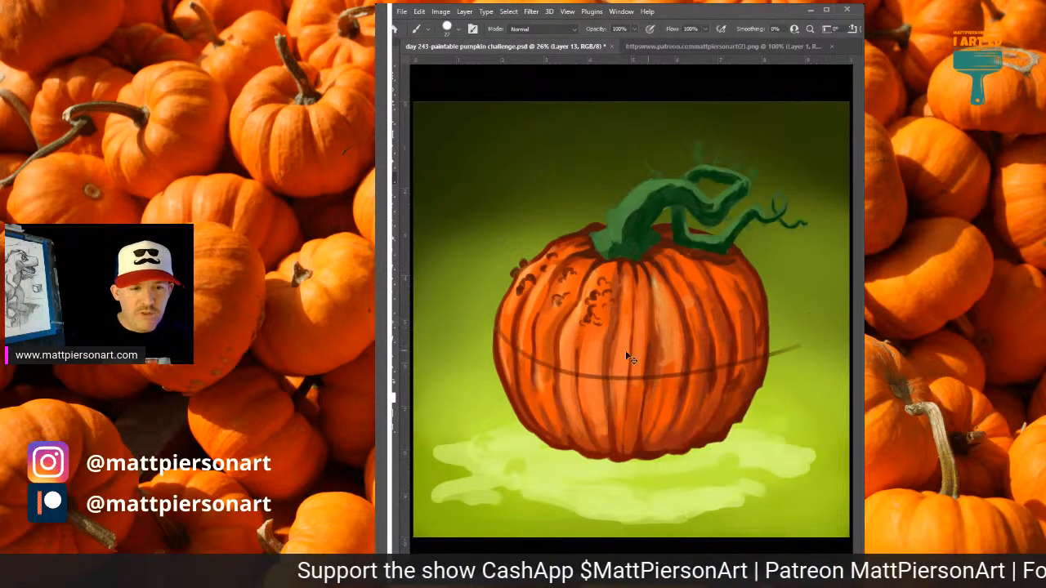
key("ctrl+z")
Sketch a dark curved guide line across the pumpkin's middle and outline two slanted eyes beneath it.
left_click_drag(500, 322, 791, 304)
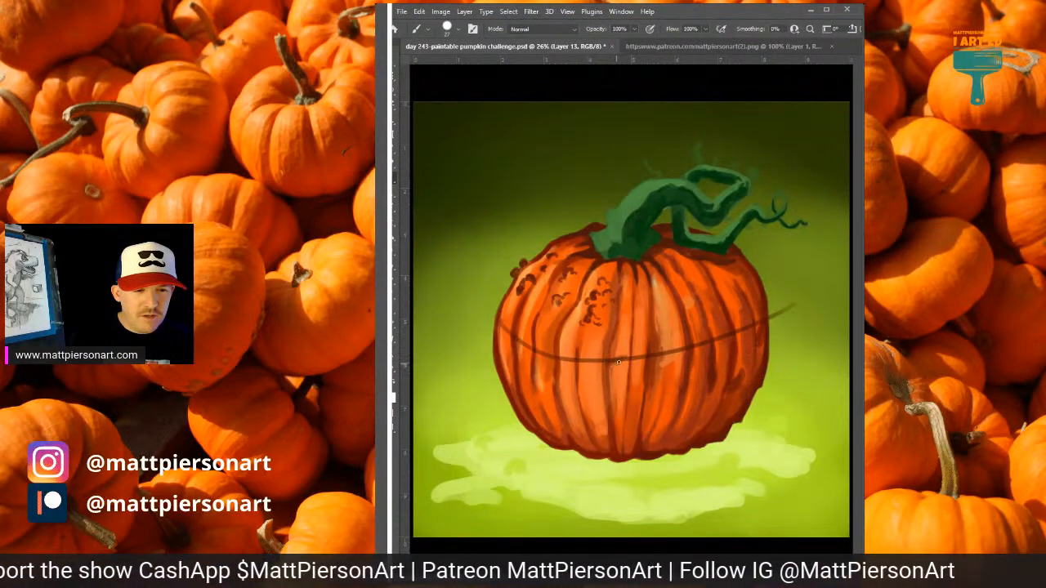
mouse_move(614, 366)
left_mouse_down()
mouse_move(606, 374)
mouse_move(628, 381)
mouse_move(662, 372)
mouse_move(656, 356)
mouse_move(612, 377)
mouse_move(655, 368)
left_mouse_up()
key("ctrl+z")
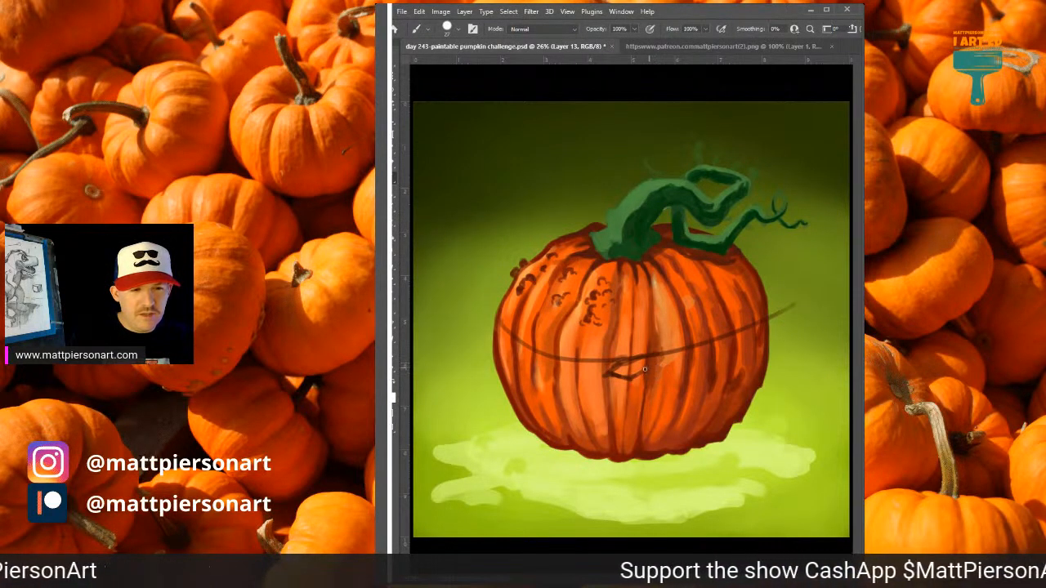
left_click_drag(655, 358, 608, 375)
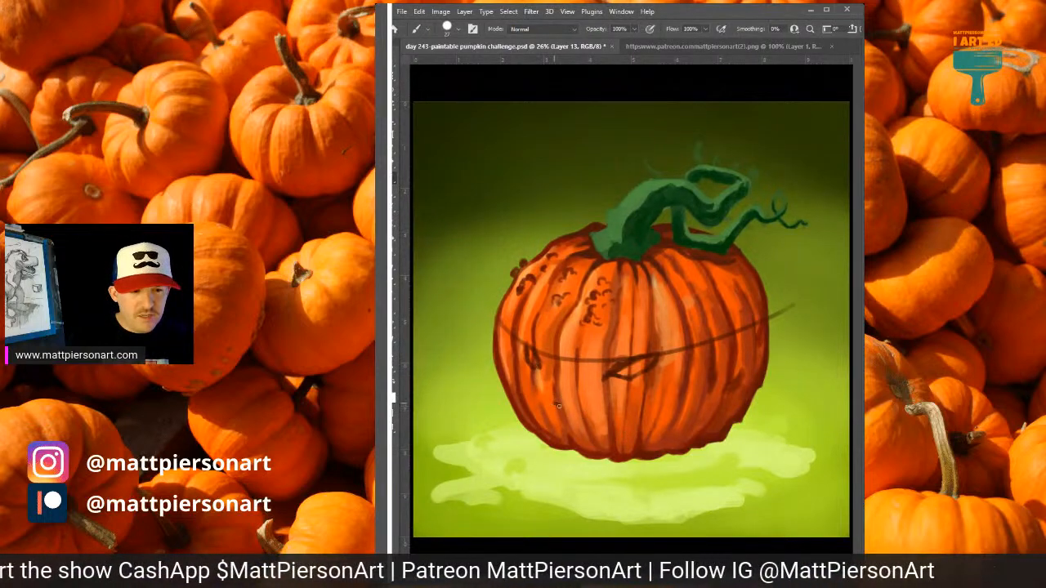
Sketch the jagged upper edge of a wide toothy grin, curving up at both cheeks.
mouse_move(554, 404)
left_mouse_down()
mouse_move(587, 418)
mouse_move(612, 408)
mouse_move(632, 420)
mouse_move(703, 388)
left_mouse_up()
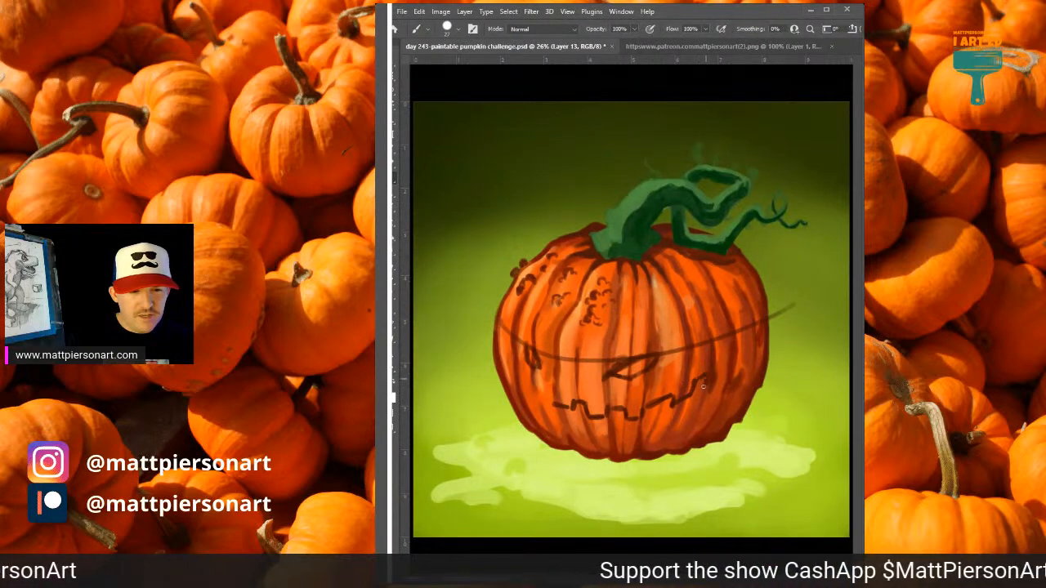
left_click_drag(553, 404, 511, 369)
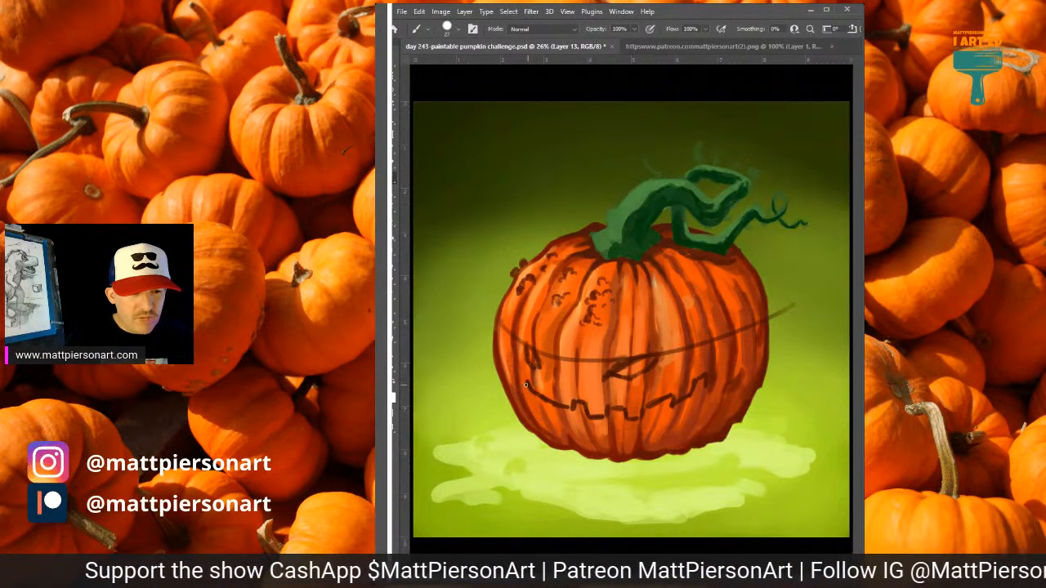
left_click_drag(518, 382, 507, 361)
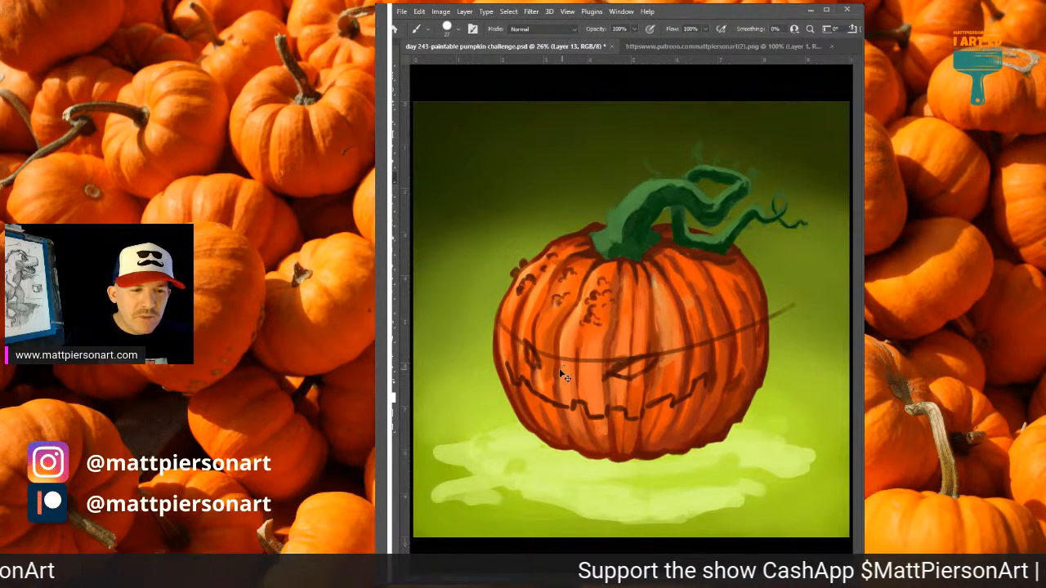
left_click_drag(558, 383, 567, 384)
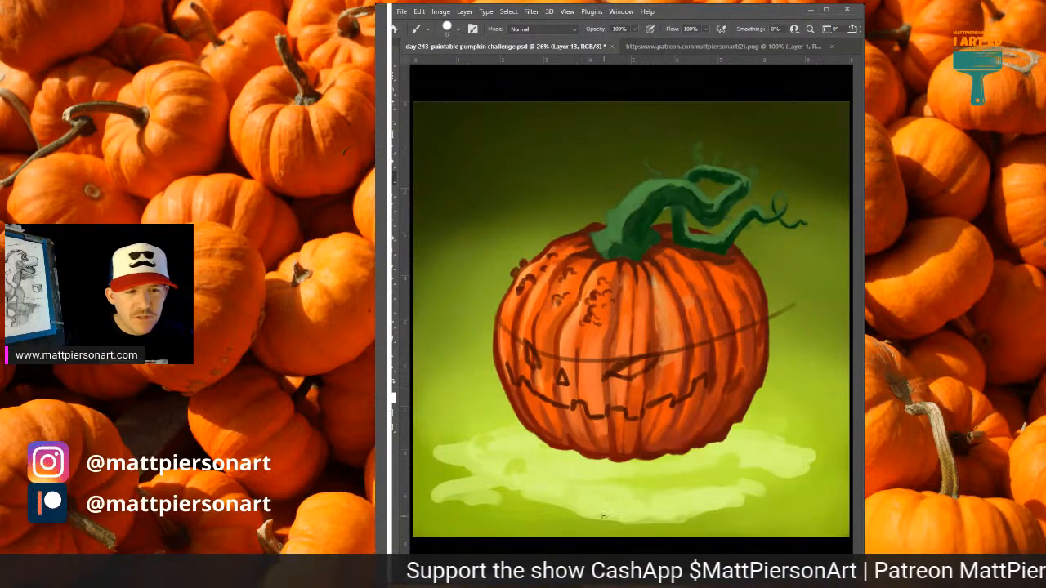
key("ctrl+z")
key("ctrl+z")
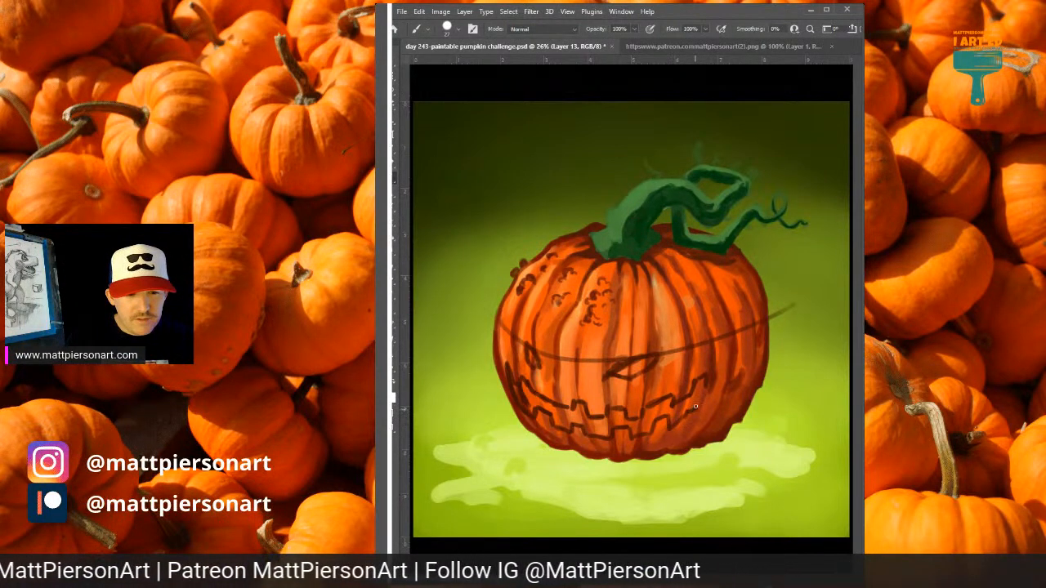
Finish the grin outline with pointed, upturned mouth corners and an extra stepped tooth contour near the far cheek.
left_click_drag(695, 406, 707, 375)
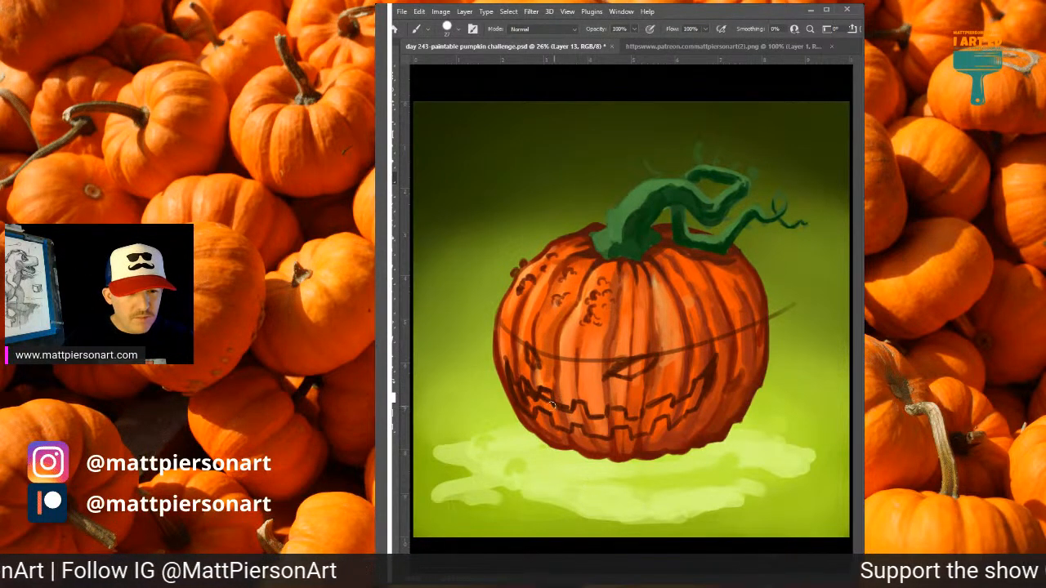
mouse_move(552, 399)
left_mouse_down()
mouse_move(516, 380)
mouse_move(553, 402)
mouse_move(529, 385)
mouse_move(552, 399)
mouse_move(554, 425)
mouse_move(556, 413)
mouse_move(553, 422)
mouse_move(533, 409)
mouse_move(529, 420)
mouse_move(503, 375)
mouse_move(507, 362)
mouse_move(522, 384)
left_mouse_up()
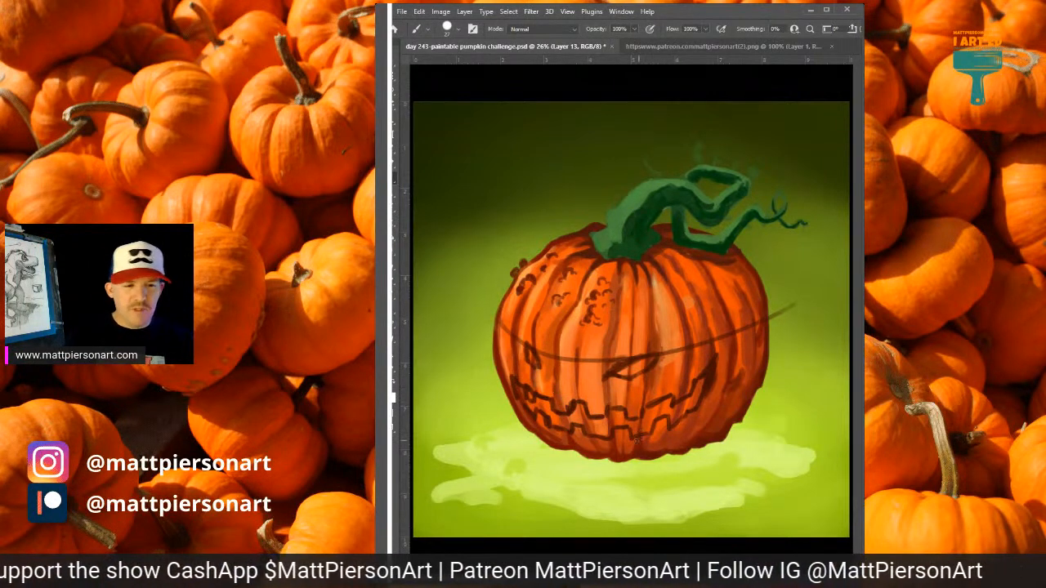
key("ctrl+0")
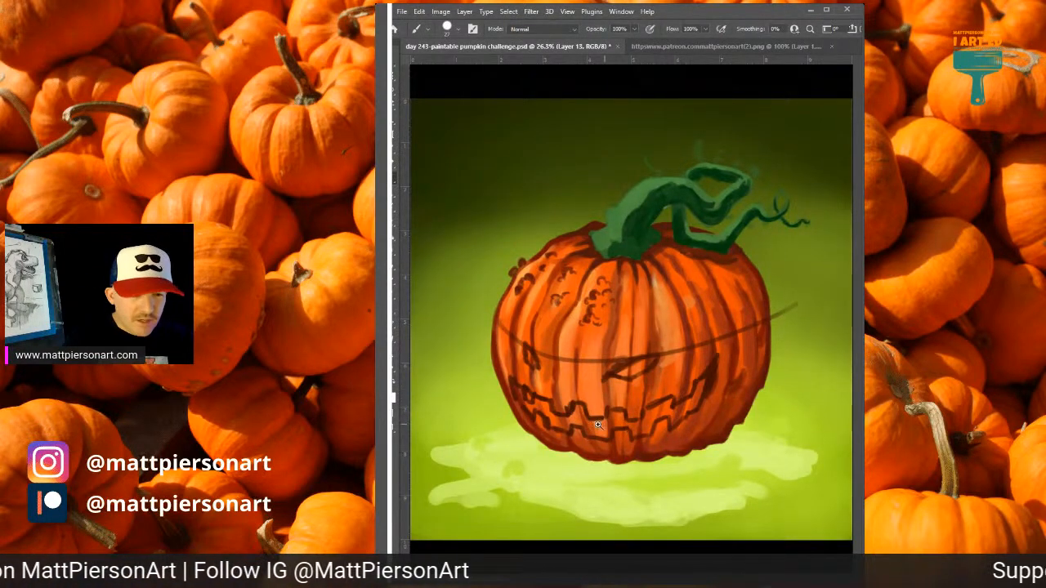
Shrink the brush, fade the face sketch layer, and add a new layer above it for the refined face.
scroll(598, 425, "up", 3)
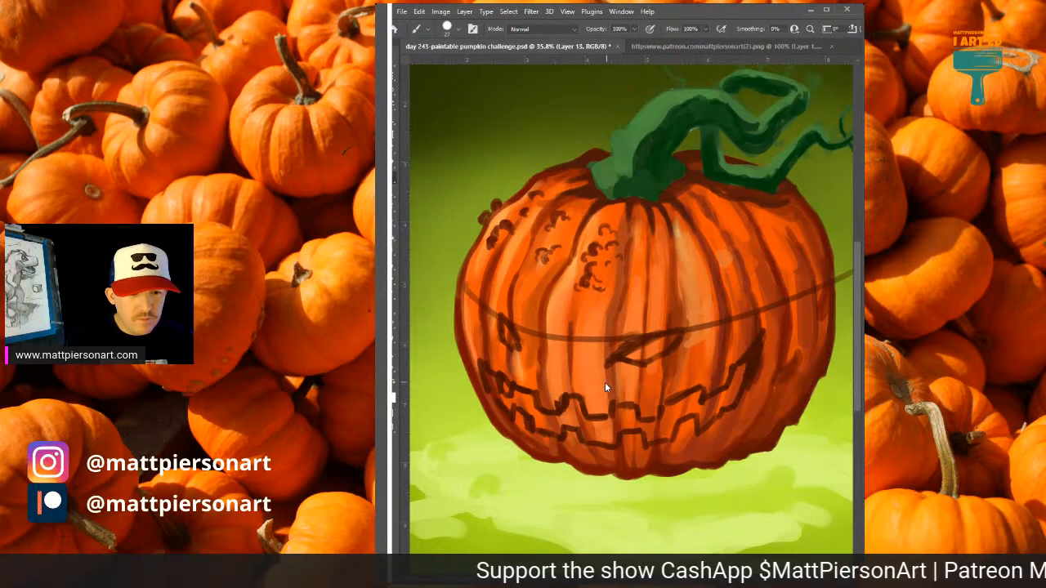
key("bracketleft")
key("bracketleft")
key("bracketleft")
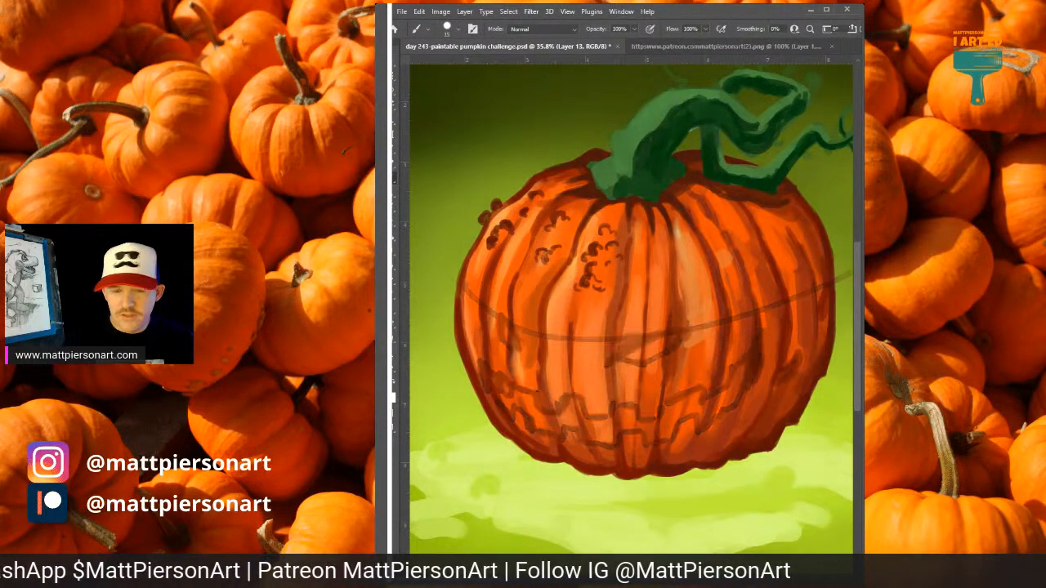
left_click_drag(656, 370, 694, 360)
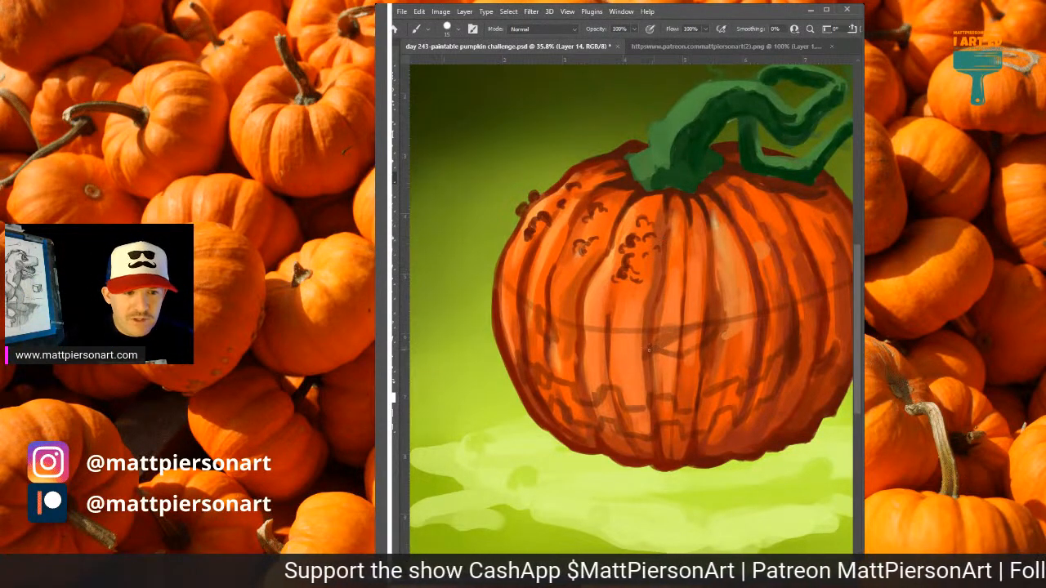
Redraw the wide slanted eye in dark lines, with pointed slits above and below it and an inner edge showing the cut's thickness.
left_click_drag(649, 350, 714, 324)
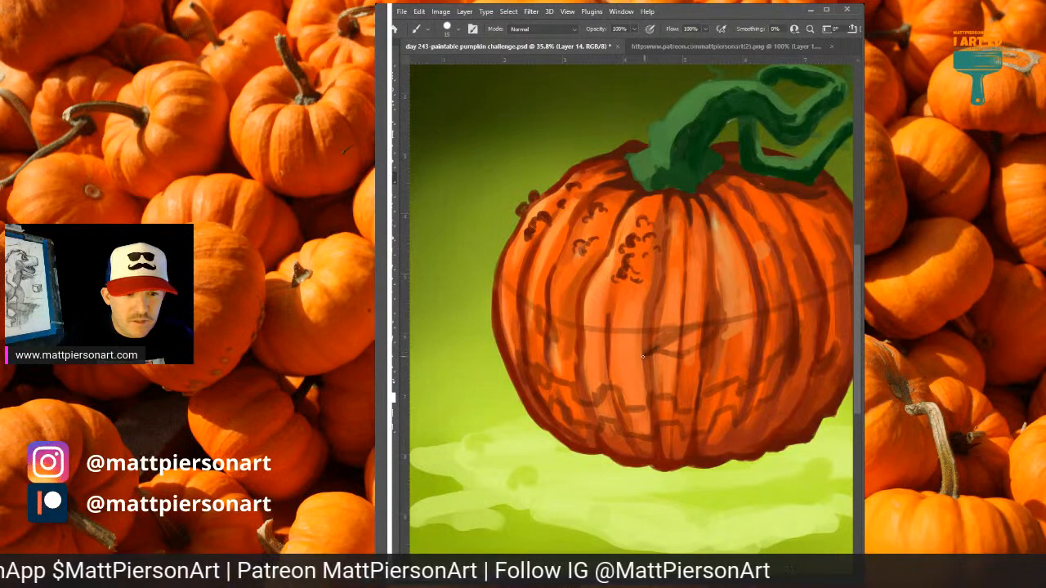
mouse_move(666, 343)
left_mouse_down()
mouse_move(676, 315)
mouse_move(676, 336)
mouse_move(696, 326)
left_mouse_up()
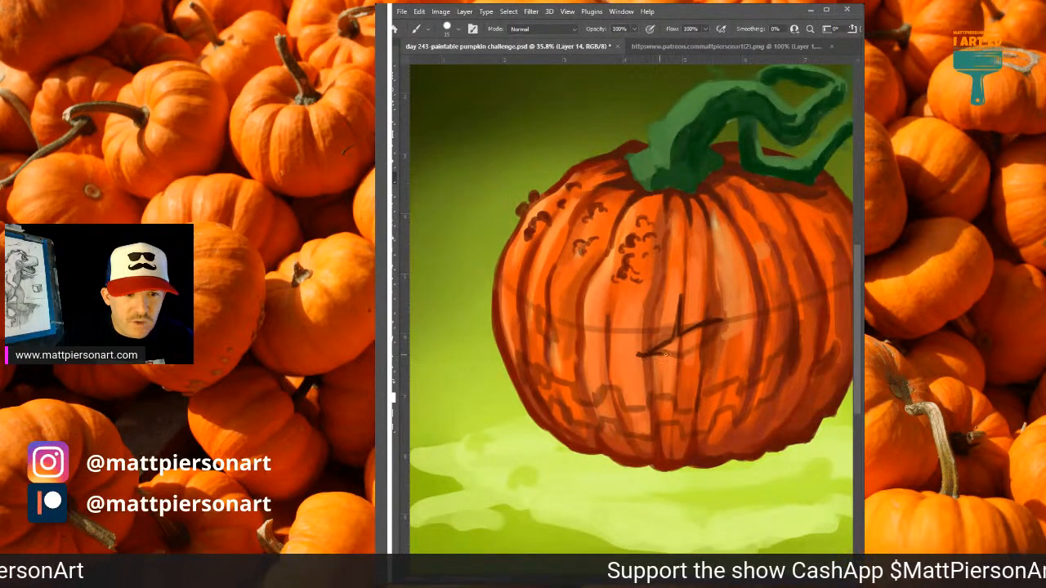
mouse_move(666, 355)
left_mouse_down()
mouse_move(676, 379)
mouse_move(679, 358)
mouse_move(700, 347)
mouse_move(674, 348)
mouse_move(703, 336)
mouse_move(678, 347)
left_mouse_up()
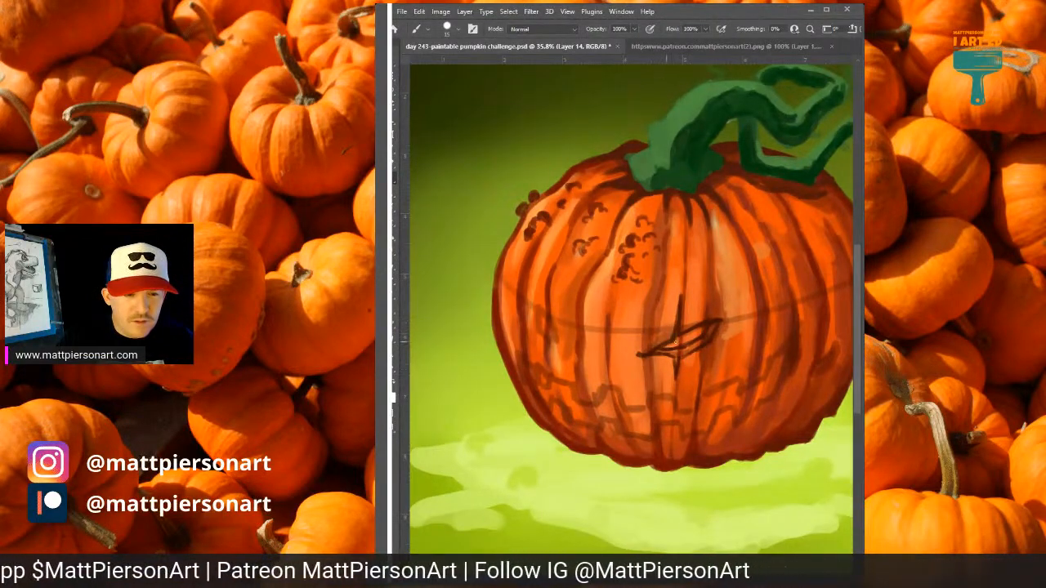
mouse_move(675, 341)
left_mouse_down()
mouse_move(664, 348)
mouse_move(698, 332)
left_mouse_up()
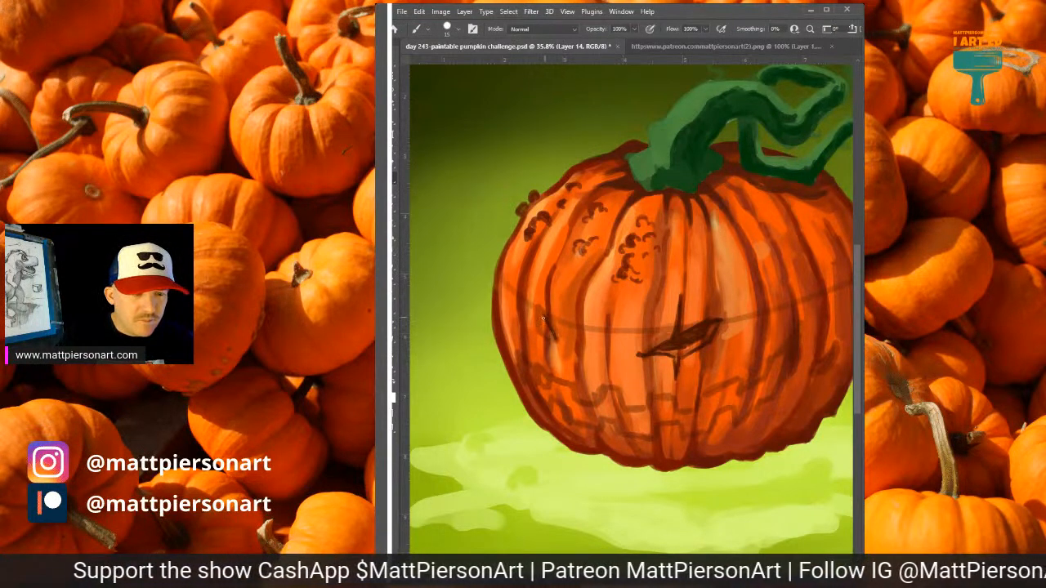
Redraw the narrow eye near the pumpkin's edge in matching dark lines, with pointed slits and a short inner thickness line.
left_click_drag(544, 317, 548, 272)
key("ctrl+z")
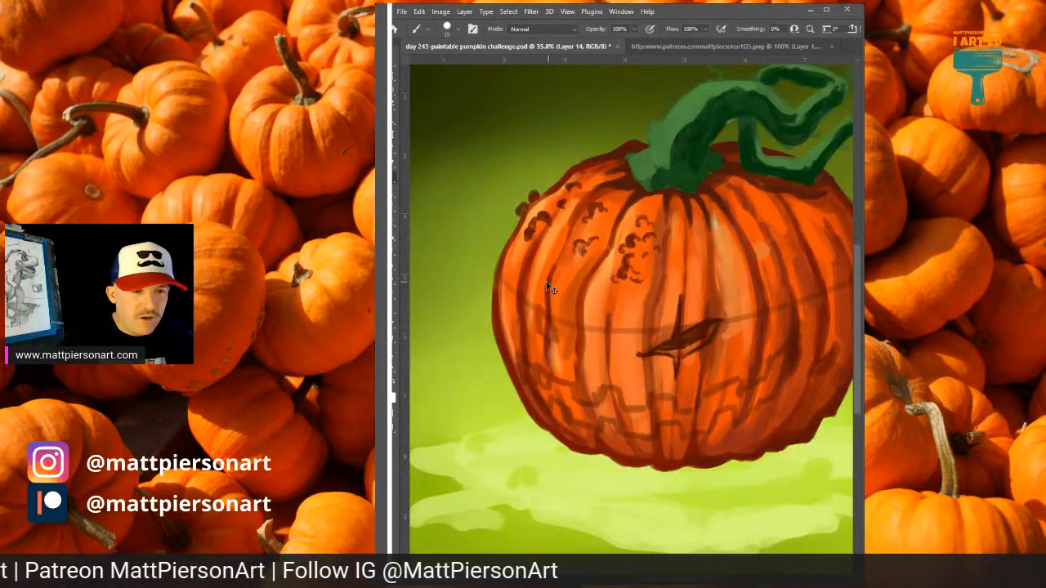
mouse_move(543, 283)
left_mouse_down()
mouse_move(549, 352)
mouse_move(536, 308)
mouse_move(543, 316)
mouse_move(534, 307)
mouse_move(532, 316)
left_mouse_up()
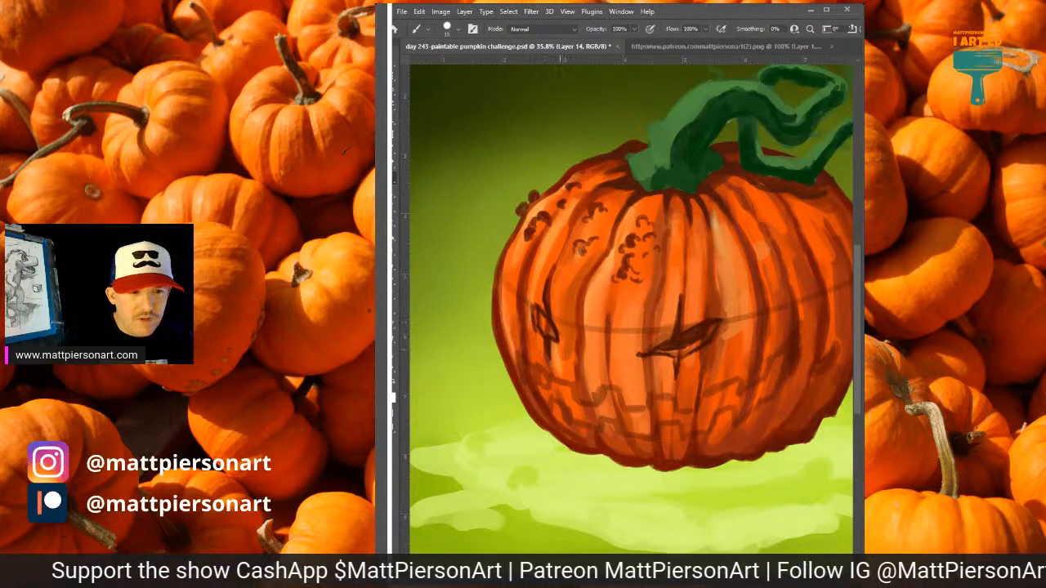
key("ctrl+z")
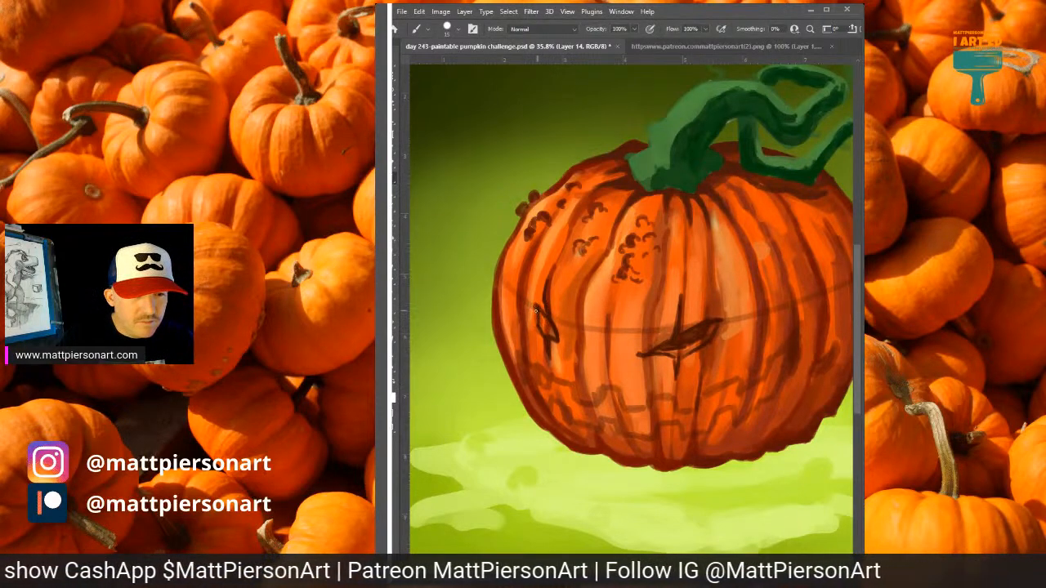
left_click_drag(539, 313, 552, 335)
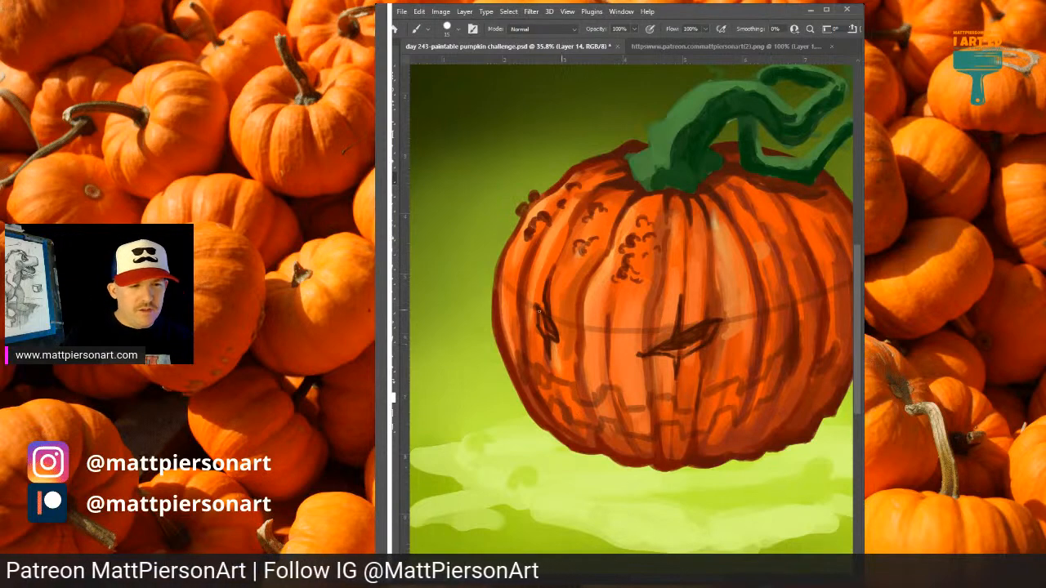
left_click_drag(535, 305, 537, 317)
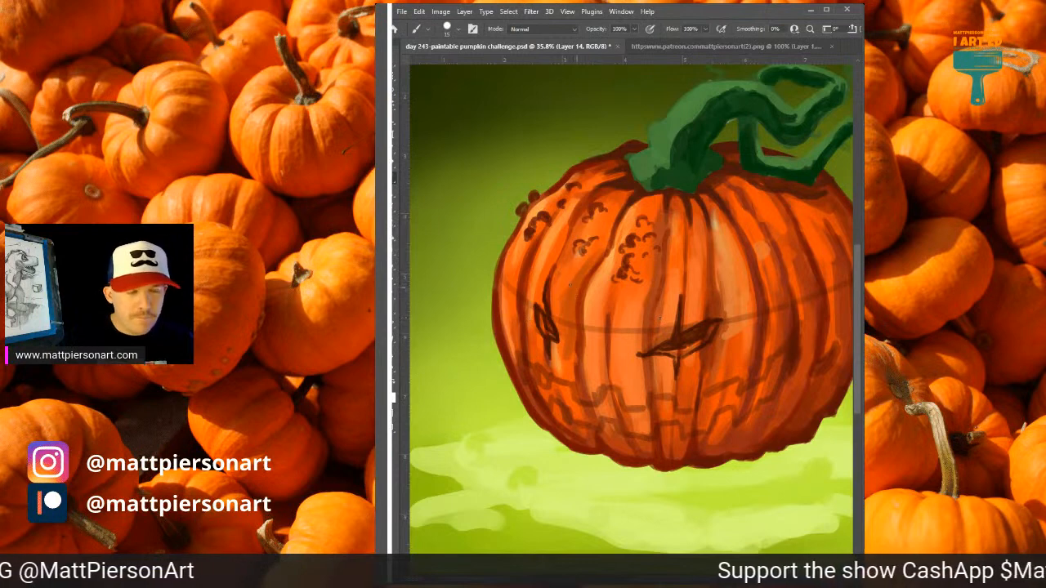
Trace the grin's jagged upper edge from the middle to the narrow eye's cheek, adding small thickness lines around the teeth.
left_click_drag(659, 388, 678, 376)
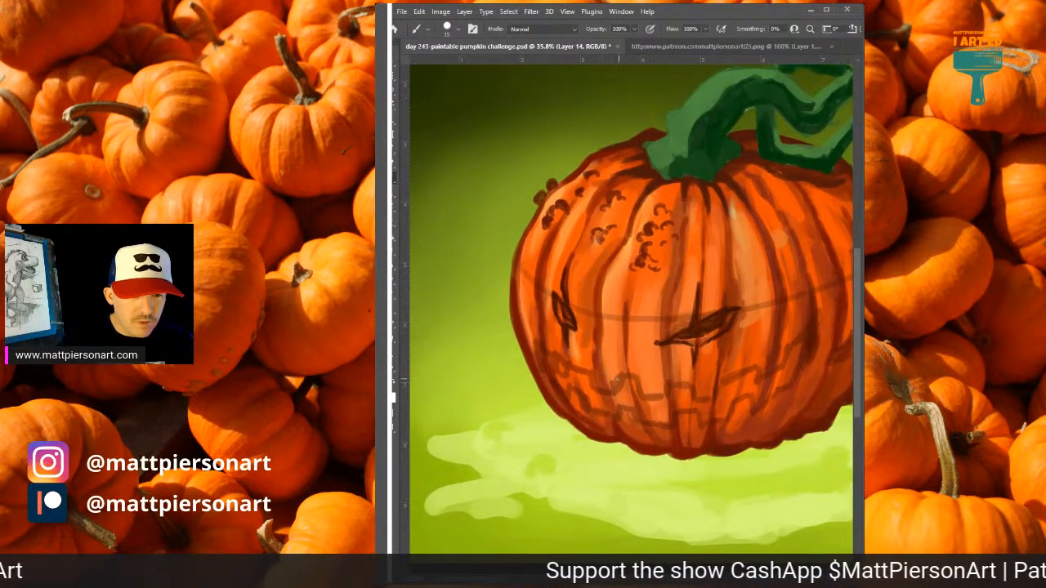
mouse_move(614, 375)
left_mouse_down()
mouse_move(611, 389)
mouse_move(622, 372)
mouse_move(654, 397)
mouse_move(670, 374)
mouse_move(680, 385)
left_mouse_up()
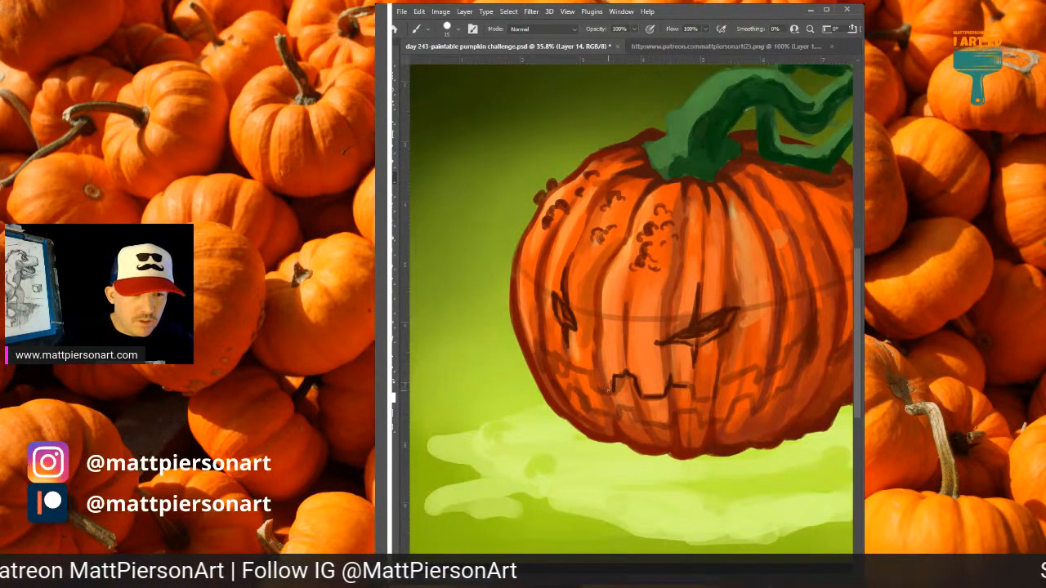
mouse_move(605, 391)
left_mouse_down()
mouse_move(577, 360)
mouse_move(579, 370)
mouse_move(561, 376)
mouse_move(547, 359)
left_mouse_up()
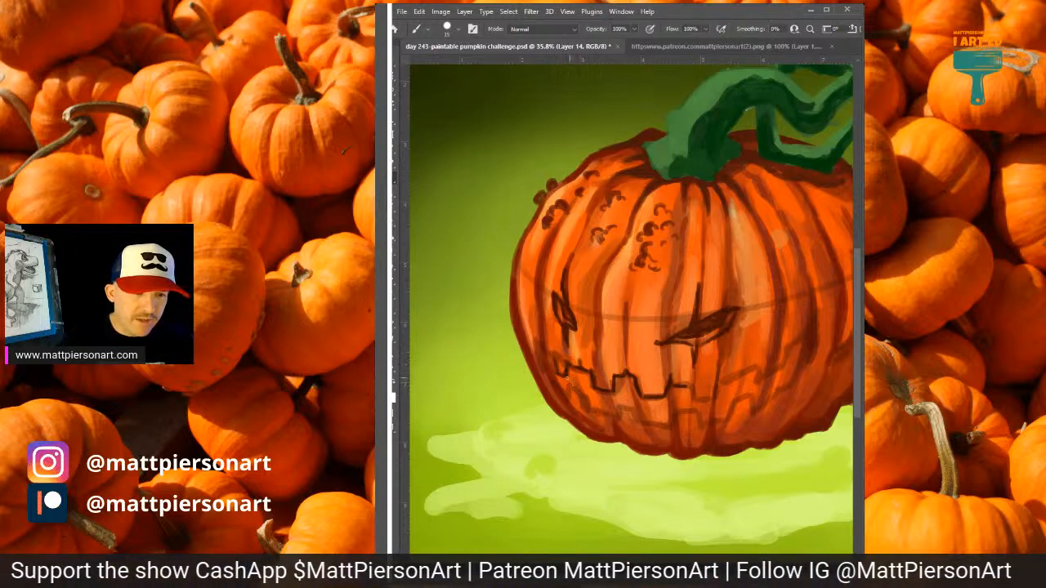
left_click_drag(564, 375, 623, 383)
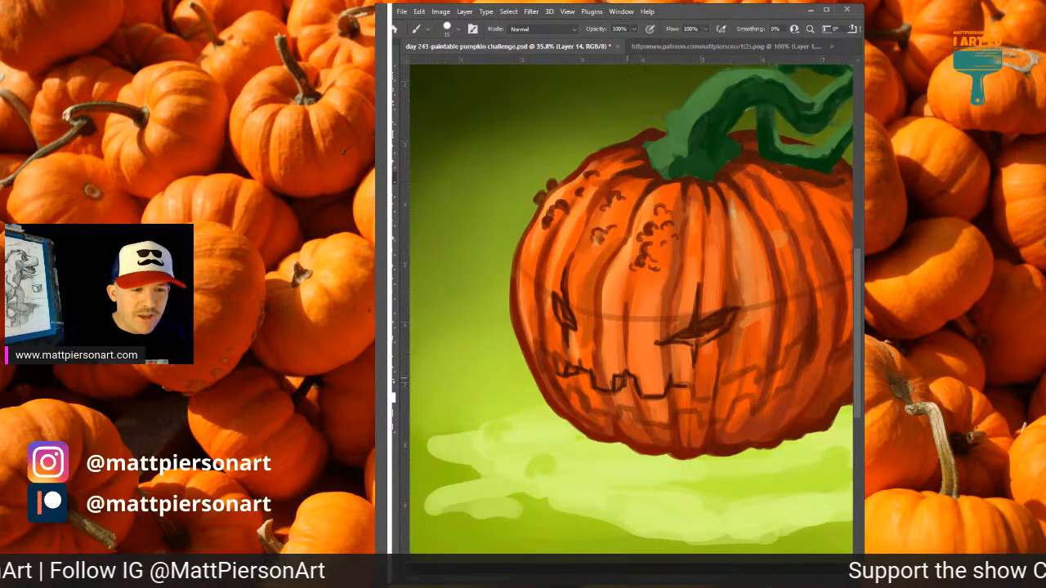
left_click_drag(625, 376, 617, 390)
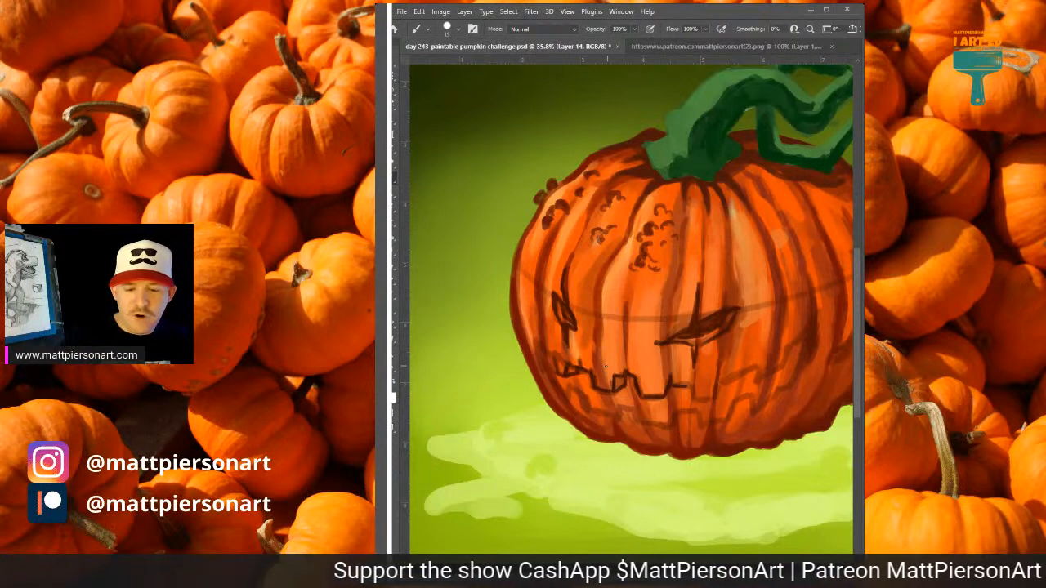
Shrink the brush and extend the grin's stepped upper edge up to a point on the wide eye's cheek.
key("bracketleft")
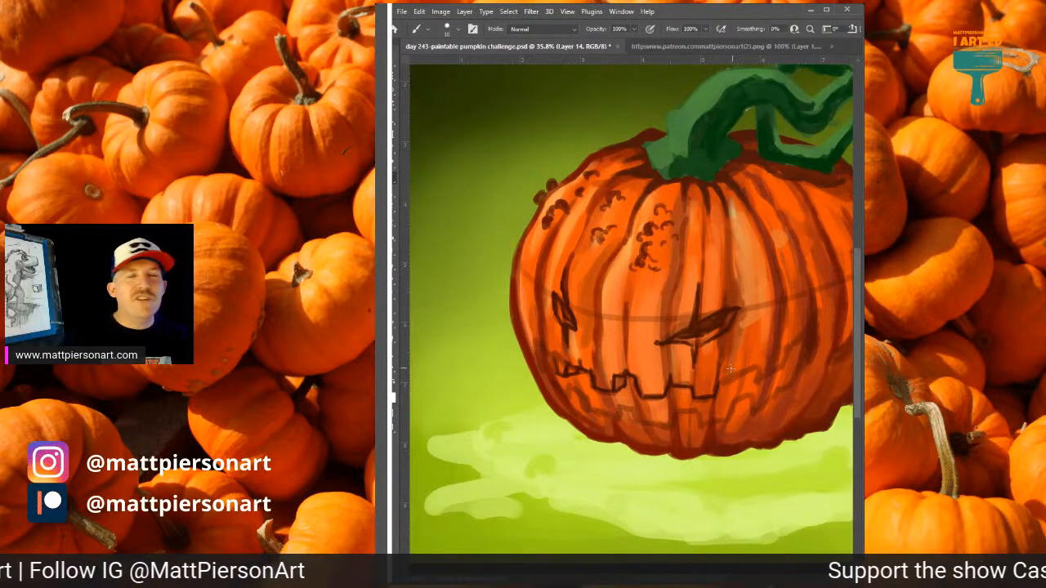
left_click_drag(721, 382, 758, 372)
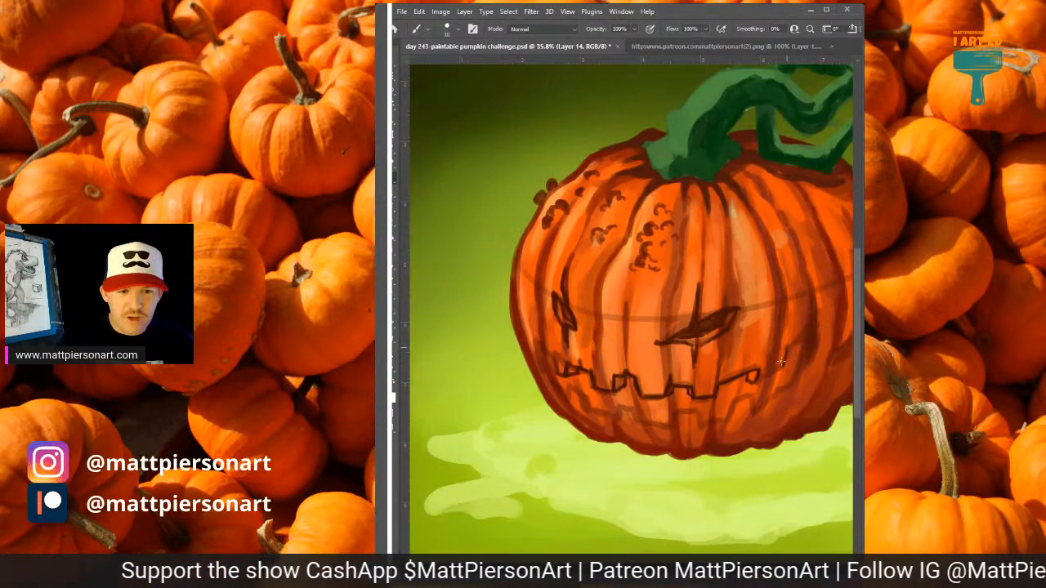
mouse_move(757, 380)
left_mouse_down()
mouse_move(778, 371)
mouse_move(807, 330)
left_mouse_up()
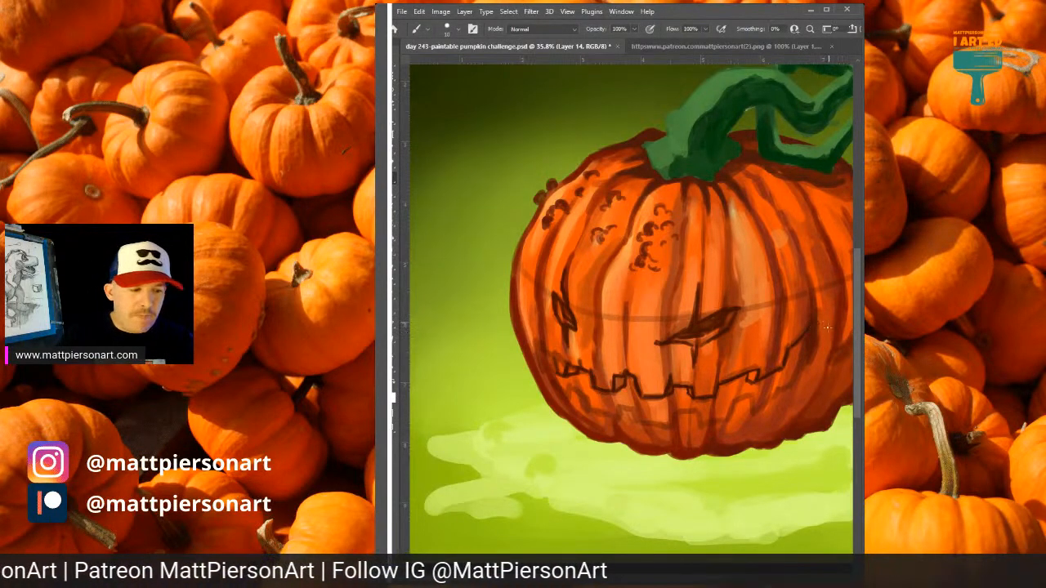
Draw the grin's toothed lower edge from the wide eye's cheek to the square tooth at the middle.
left_click_drag(821, 333, 803, 333)
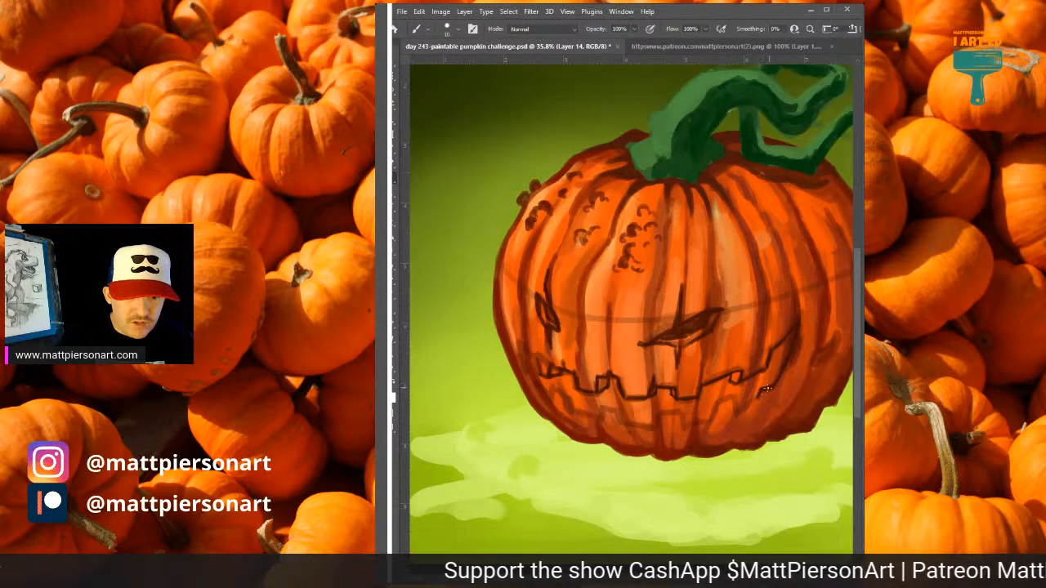
mouse_move(735, 397)
left_mouse_down()
mouse_move(736, 412)
mouse_move(711, 414)
left_mouse_up()
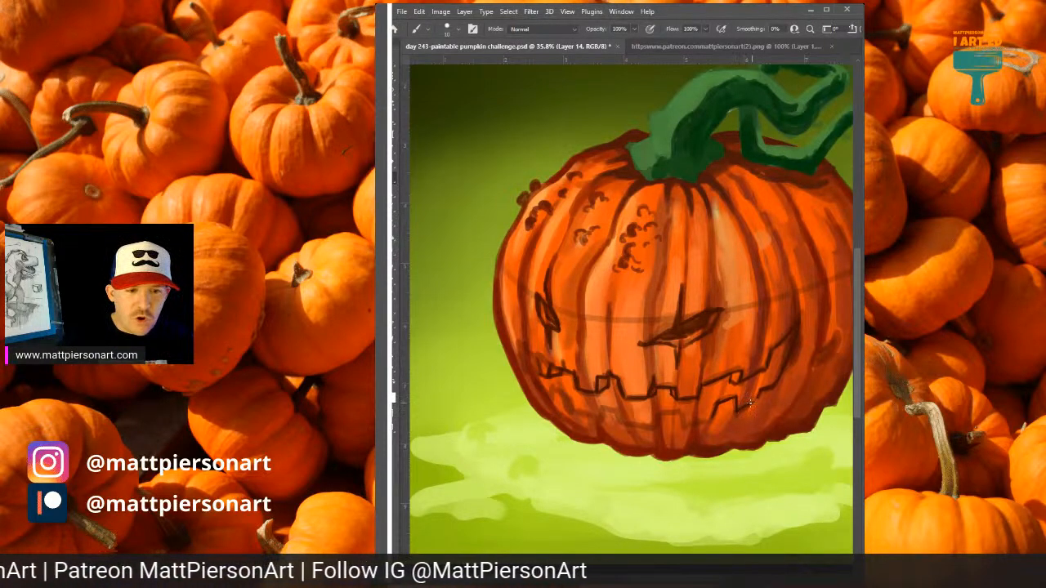
left_click_drag(691, 404, 718, 395)
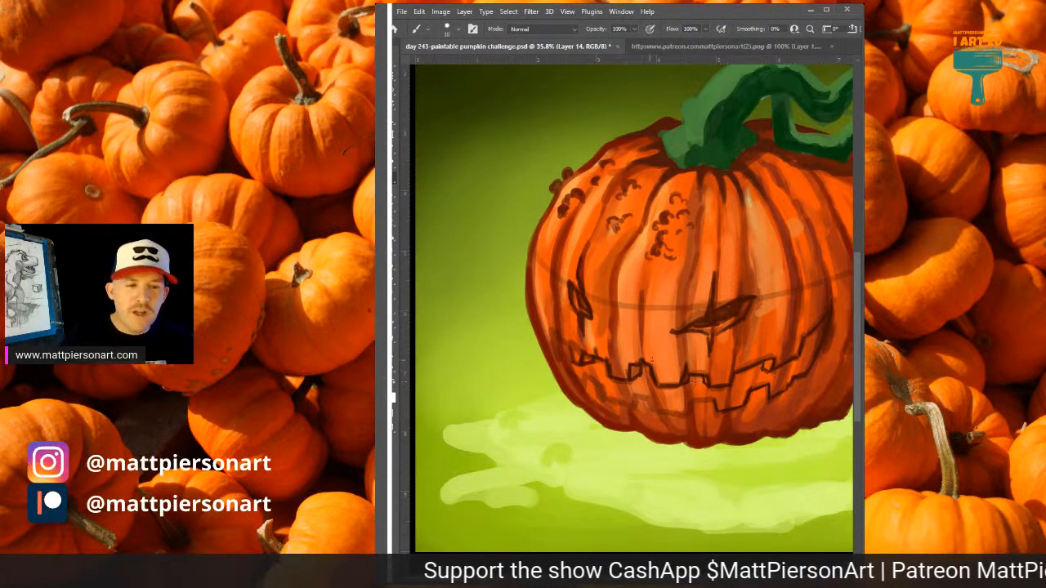
left_click_drag(692, 400, 706, 400)
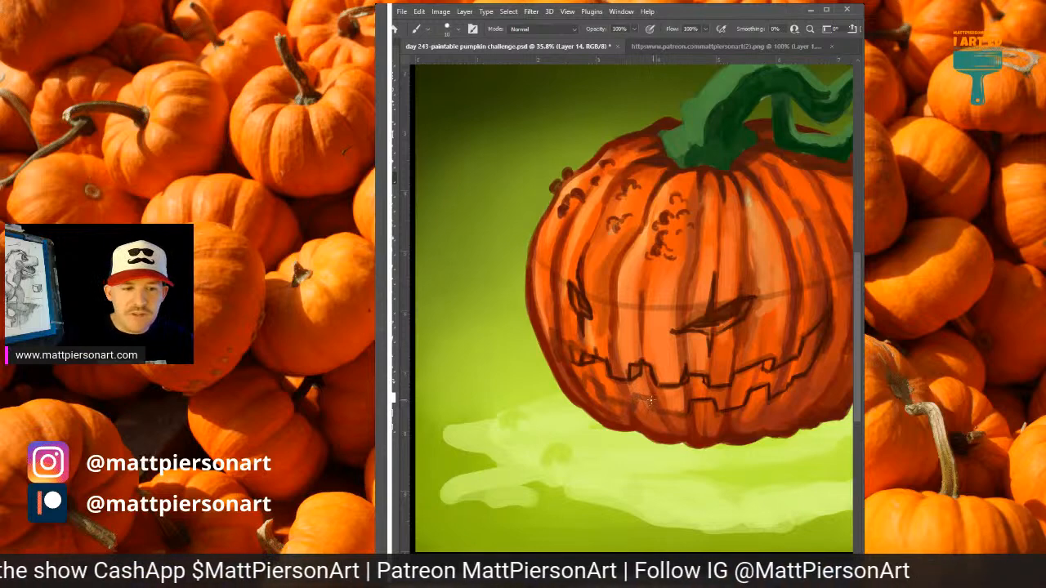
Continue the stepped lower lip line from the middle tooth and close the grin at the narrow eye's cheek.
left_click_drag(652, 397, 655, 412)
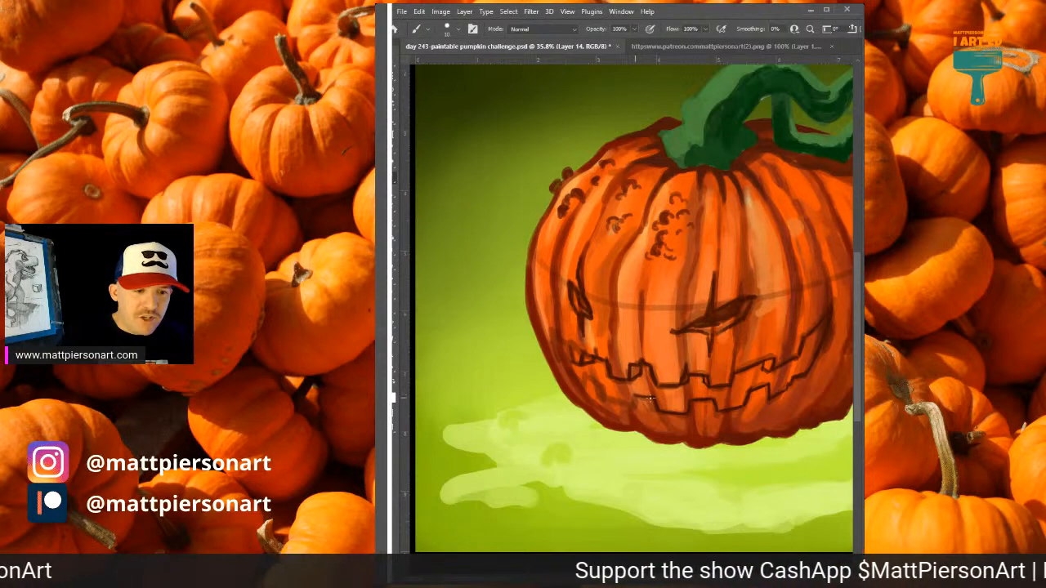
left_click_drag(653, 398, 631, 397)
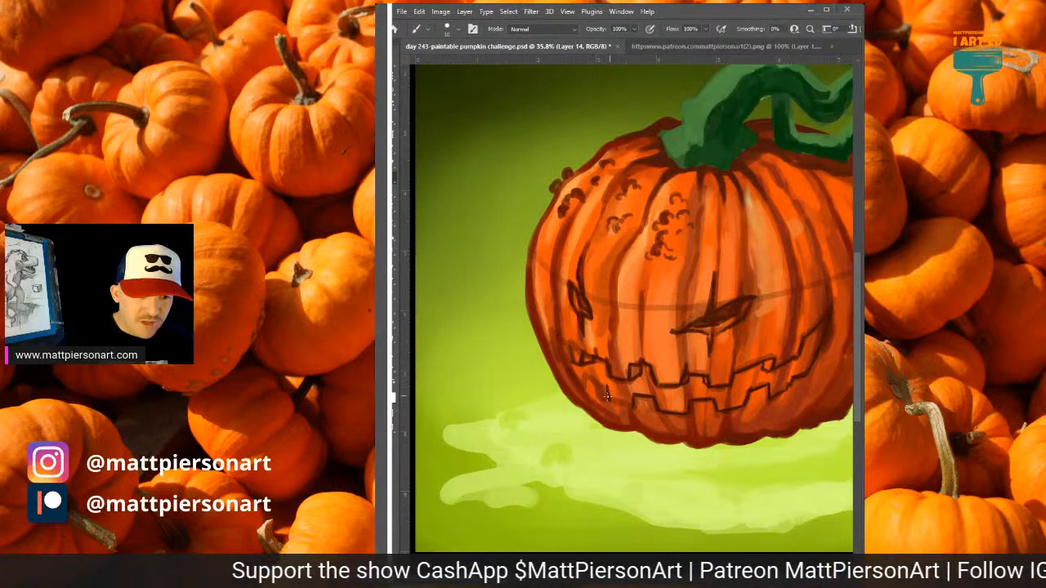
mouse_move(607, 385)
left_mouse_down()
mouse_move(606, 398)
mouse_move(632, 405)
left_mouse_up()
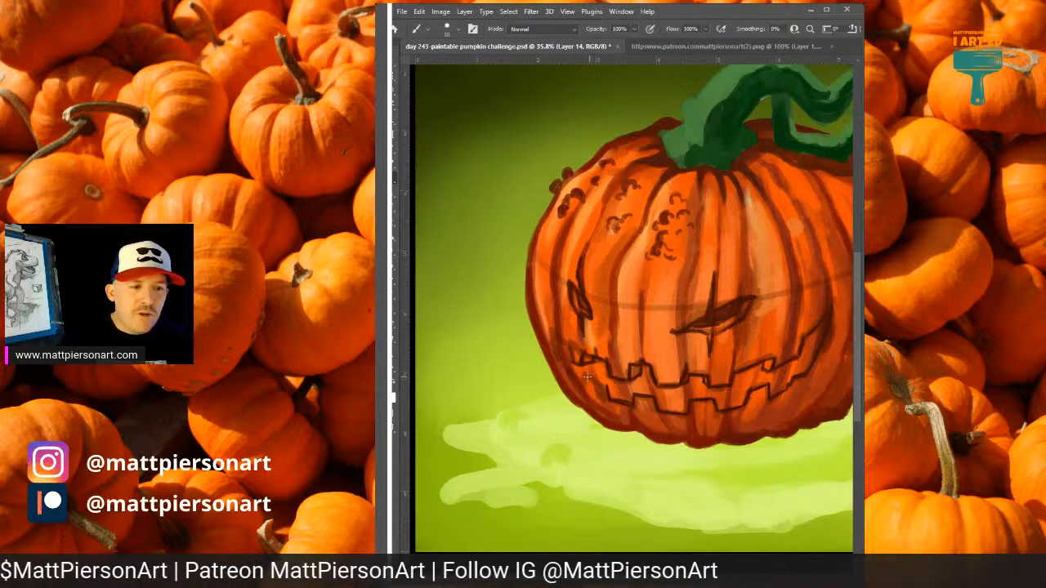
left_click_drag(584, 377, 599, 384)
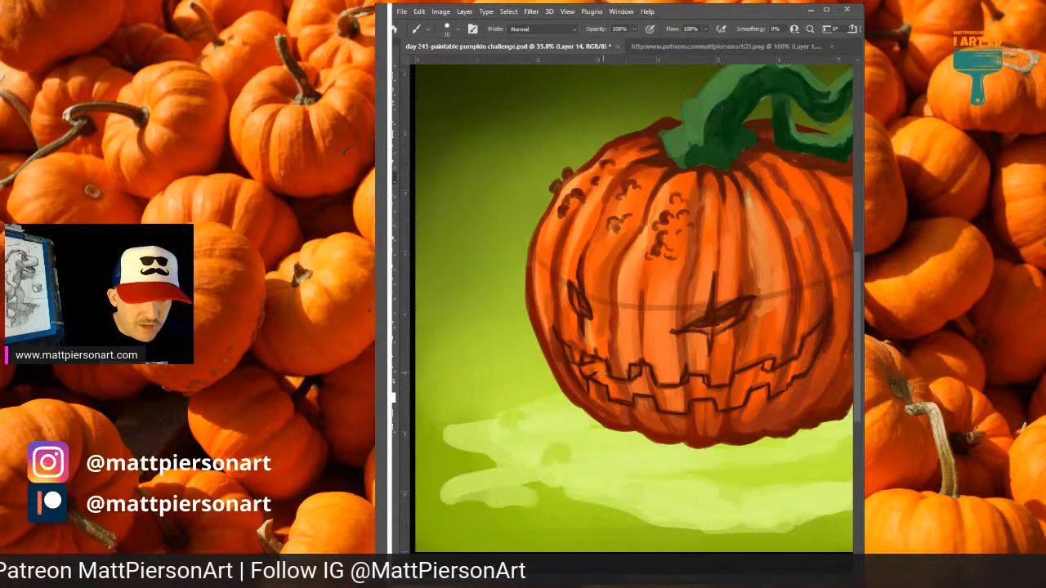
Add inner thickness lines along the grin's lower teeth and up into the mouth corner on the wide eye's side.
mouse_move(605, 373)
left_mouse_down()
mouse_move(651, 390)
mouse_move(642, 362)
mouse_move(679, 367)
mouse_move(663, 402)
mouse_move(654, 392)
mouse_move(660, 409)
mouse_move(677, 400)
mouse_move(683, 411)
mouse_move(684, 392)
mouse_move(713, 399)
left_mouse_up()
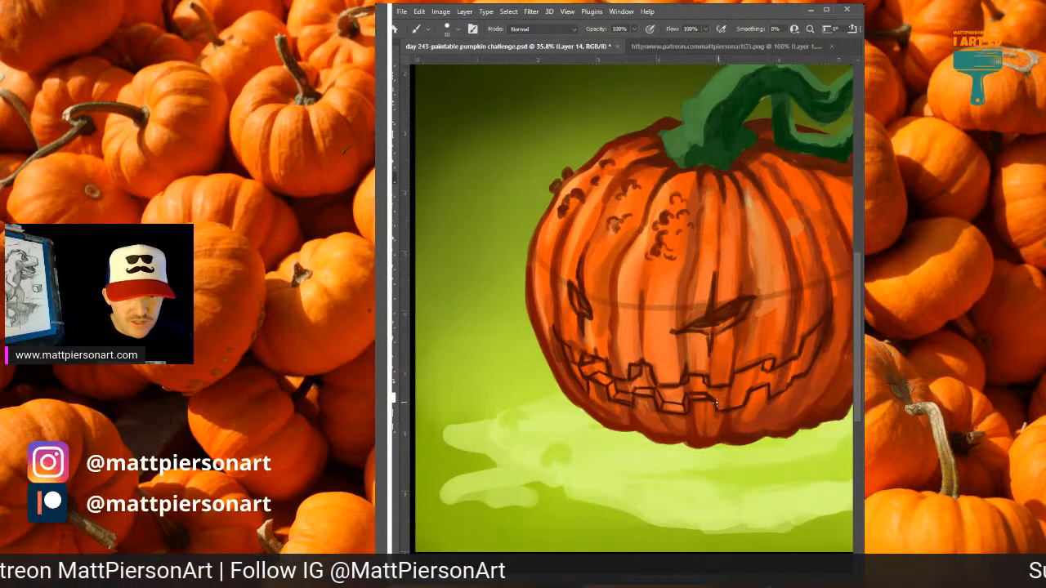
left_click_drag(715, 401, 758, 380)
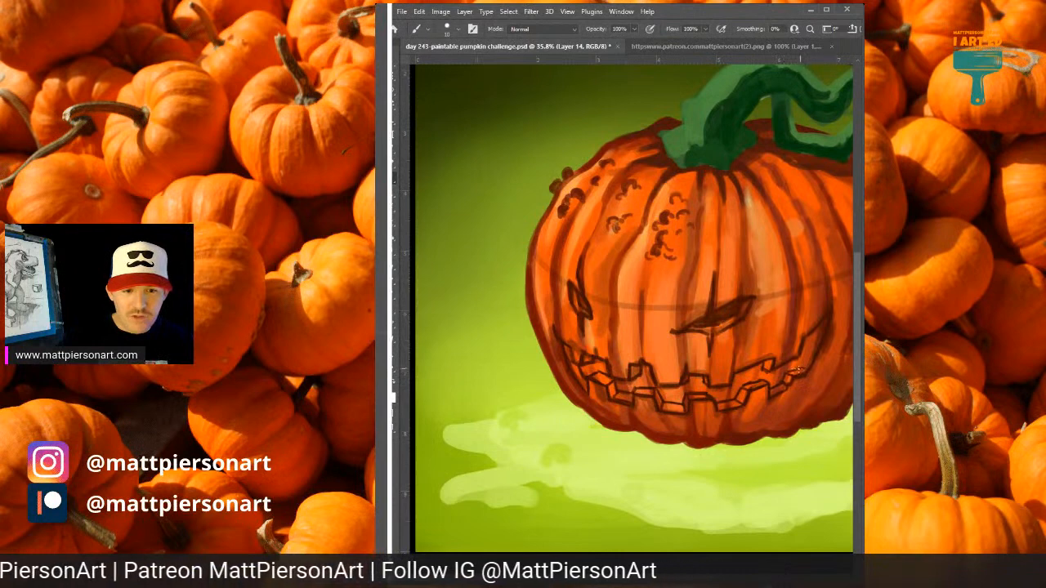
left_click_drag(815, 331, 804, 355)
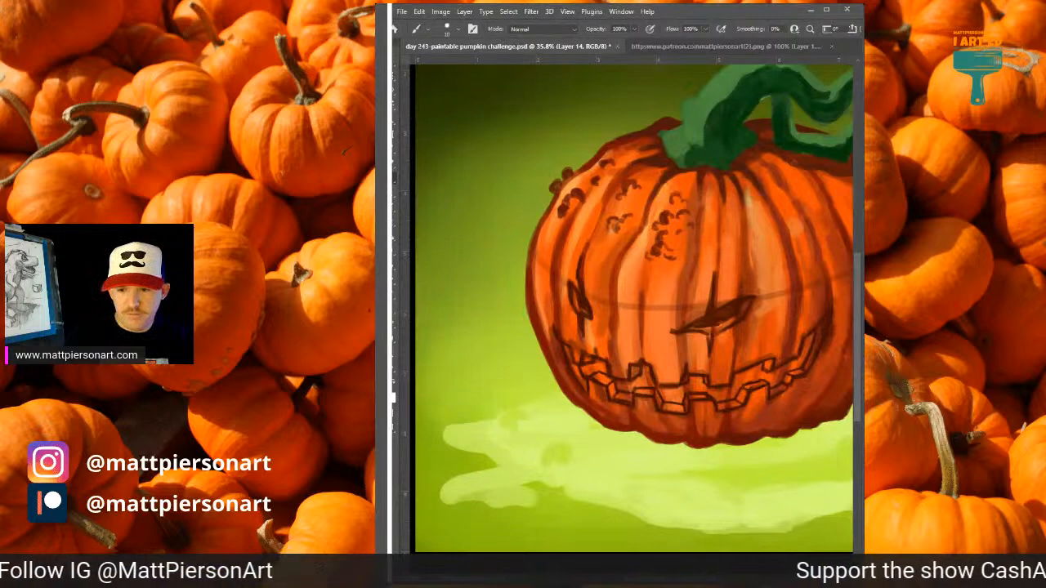
key("ctrl+e")
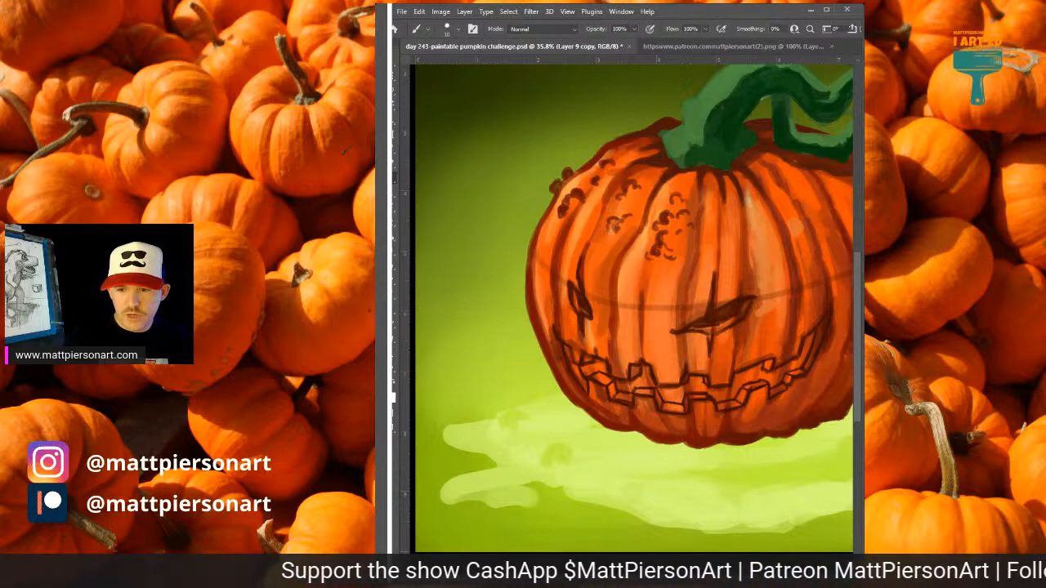
key("ctrl+z")
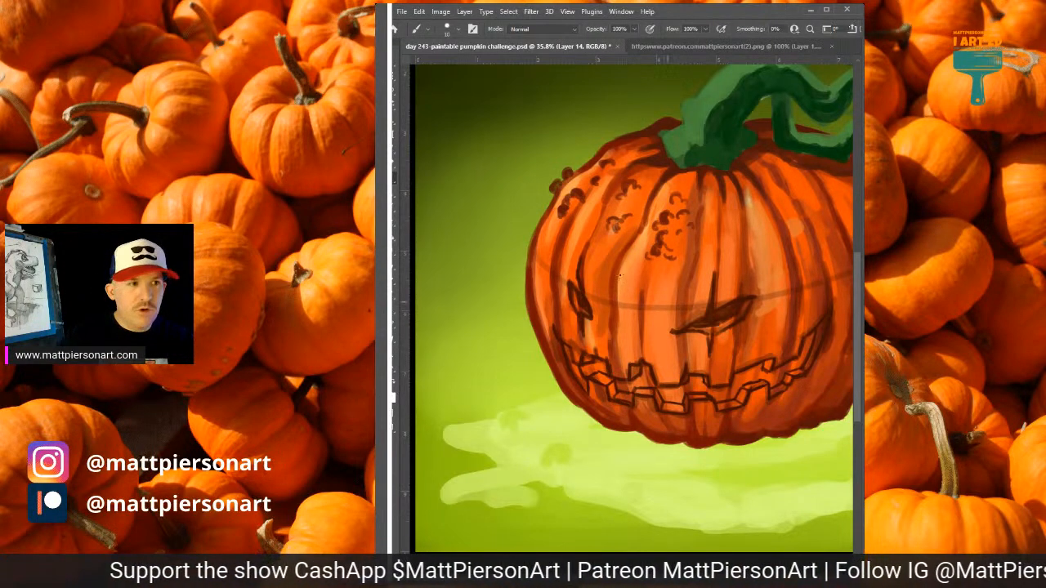
left_click(675, 17)
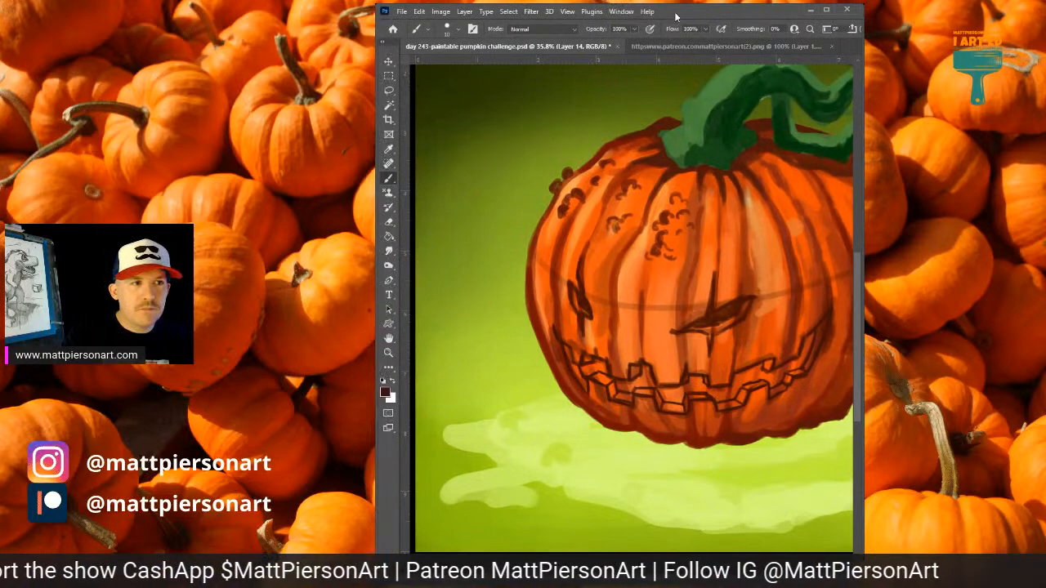
double_click(676, 16)
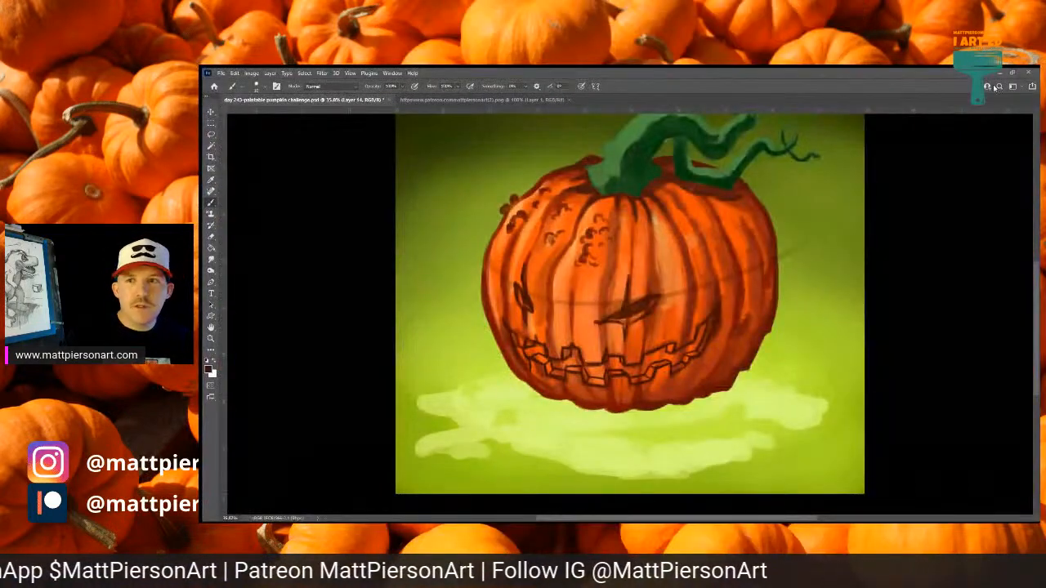
left_click(1014, 73)
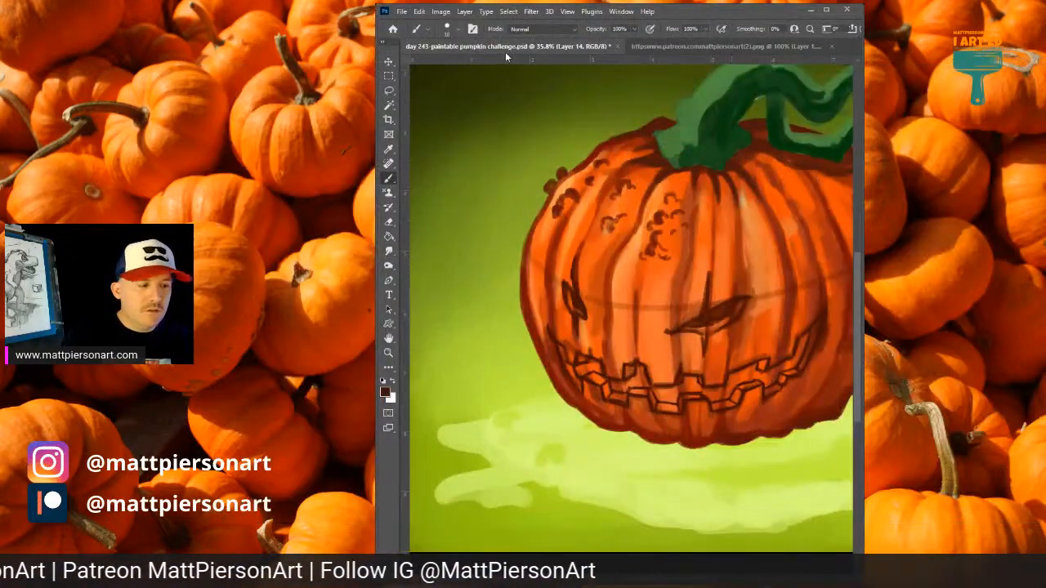
Try tracing a selection across the pumpkin's face with the Magnetic Lasso, and deselect it.
left_click(389, 95)
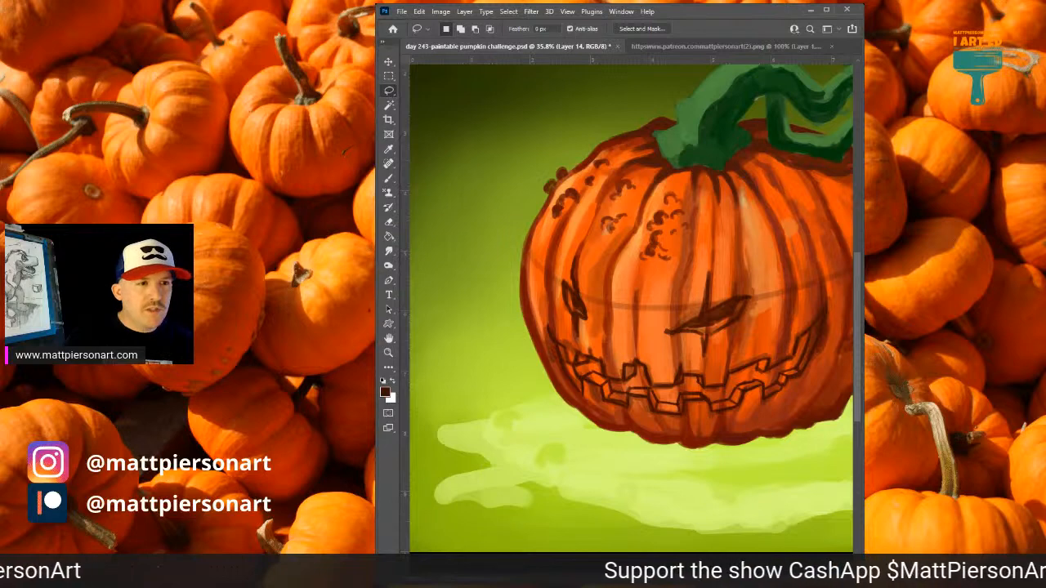
key("shift+l")
key("shift+l")
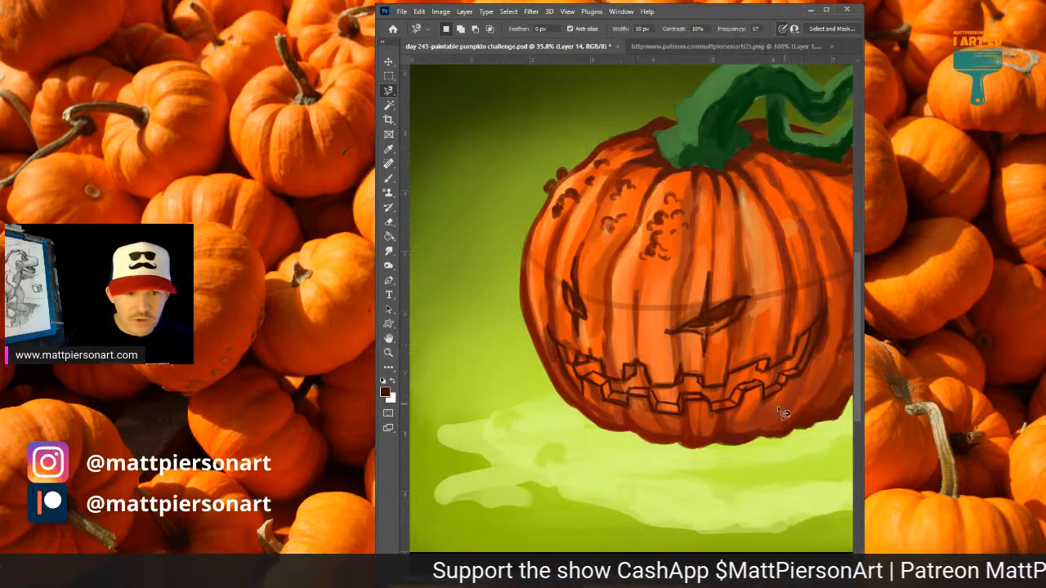
left_click(669, 395)
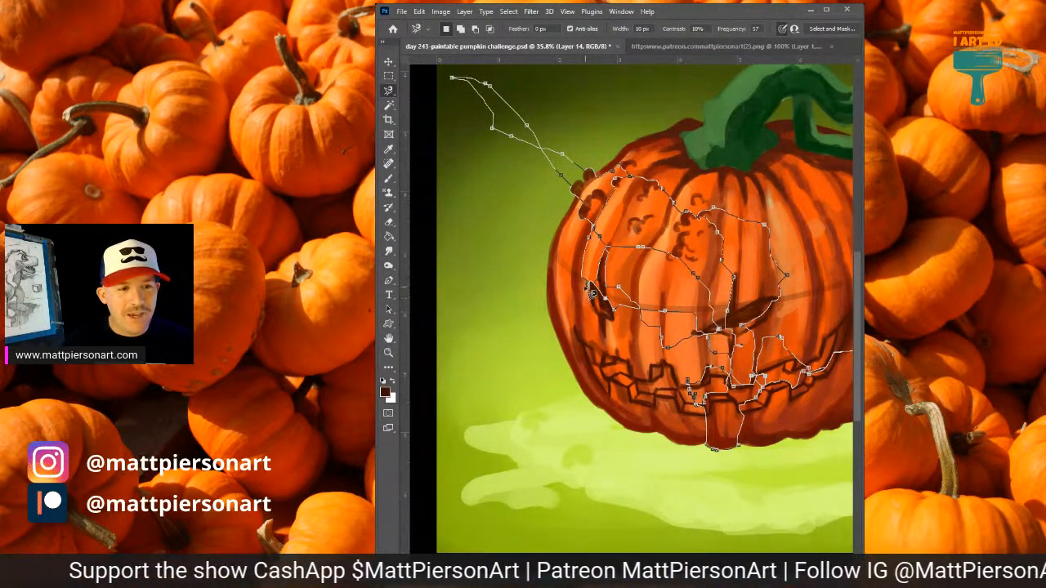
double_click(627, 353)
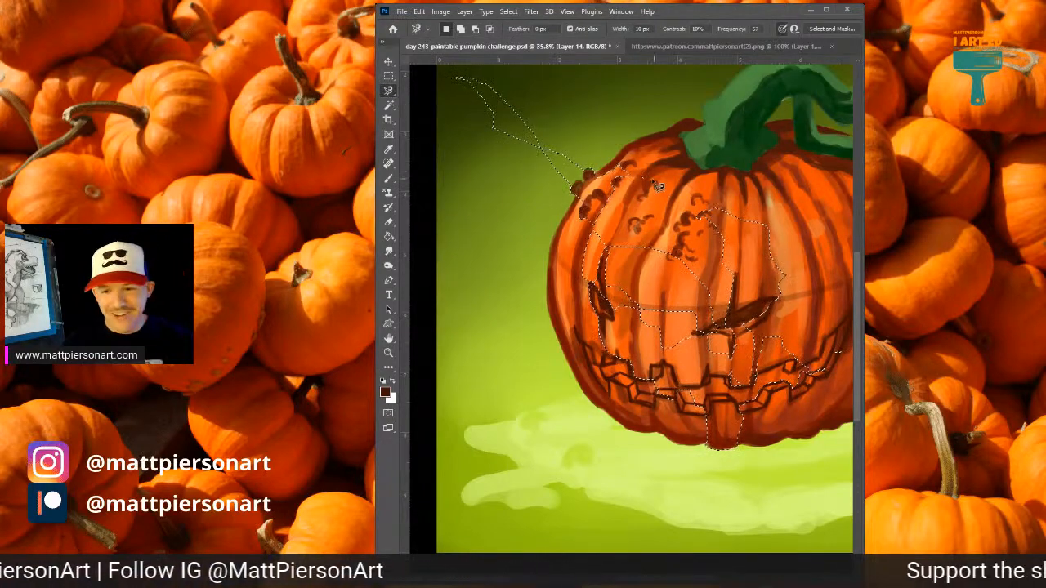
key("ctrl+d")
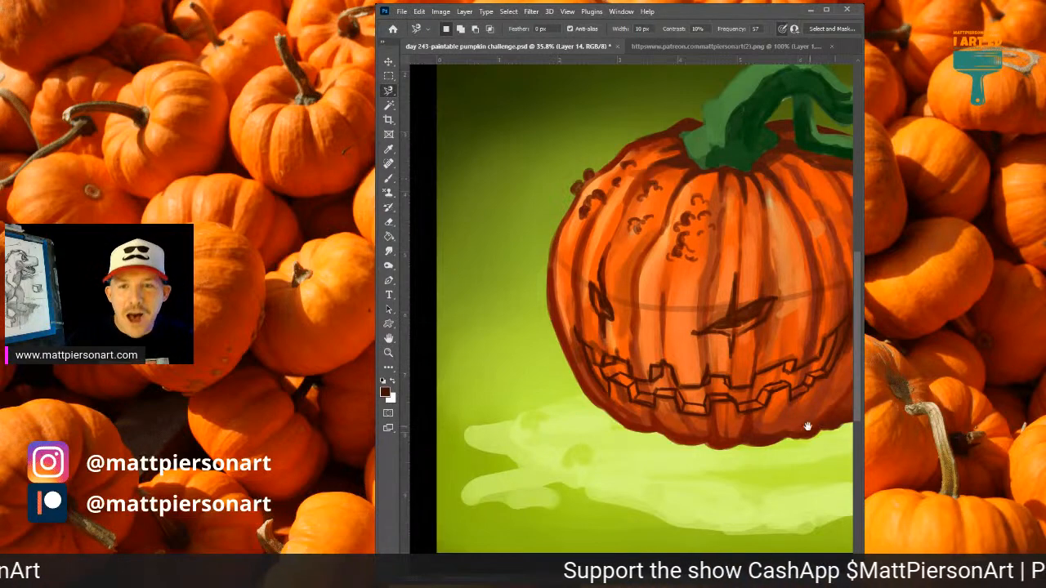
left_click_drag(789, 404, 761, 413)
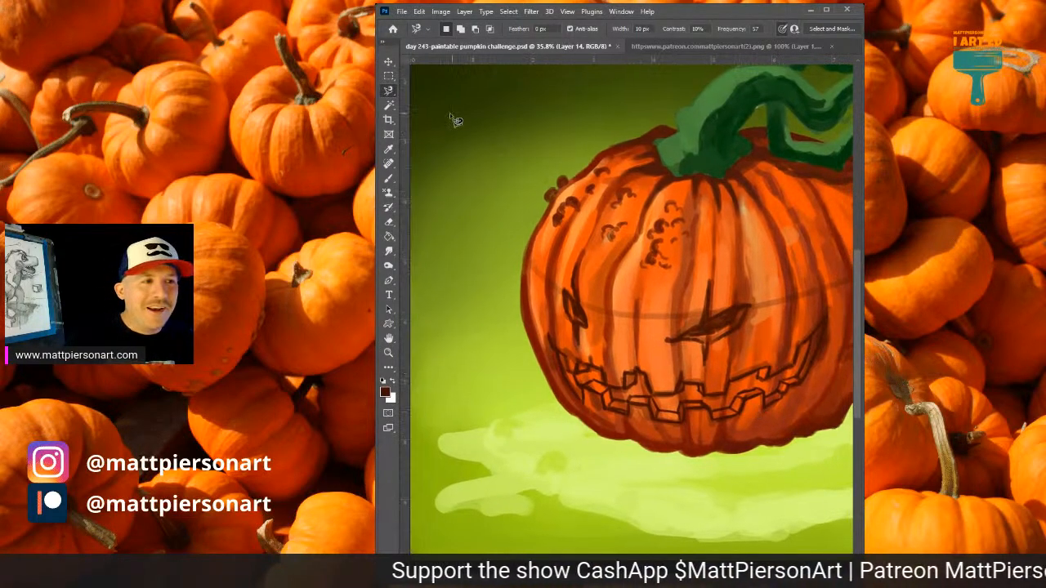
Select the wide eye with the Magic Wand and add the narrow eye and part of the grin's lower lip with Quick Selection.
left_click(389, 103)
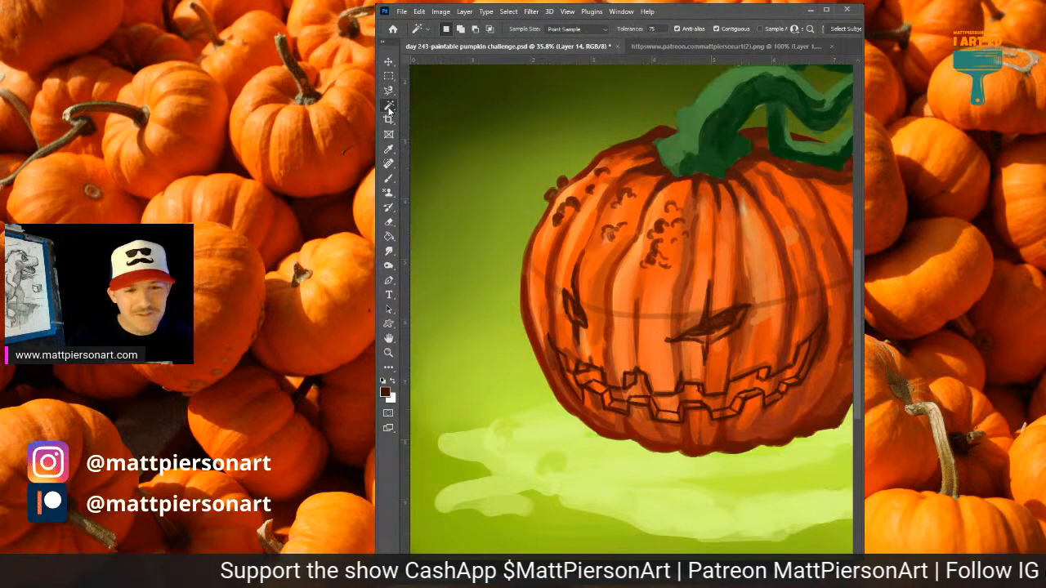
left_click(726, 325)
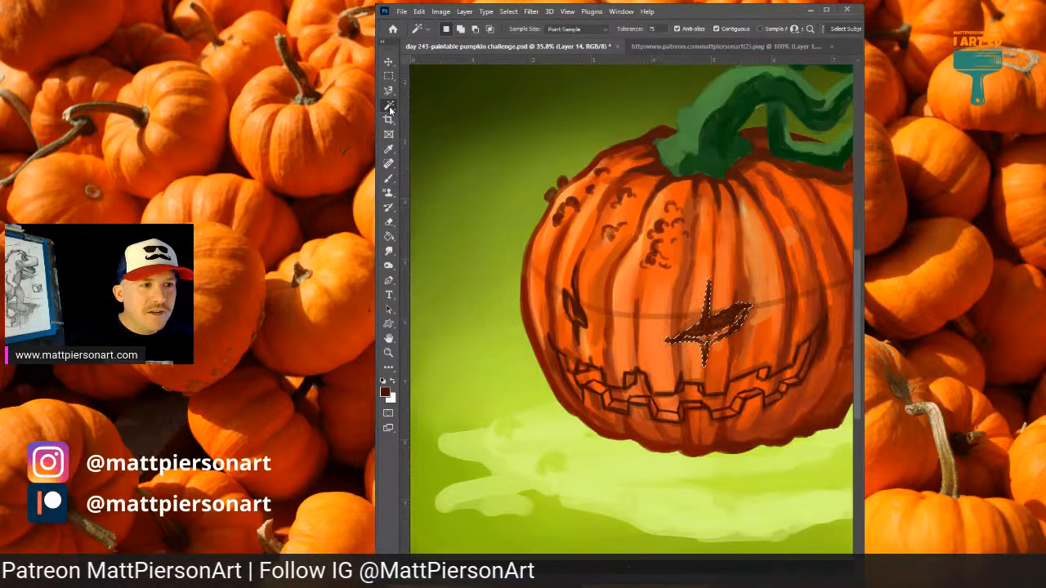
left_click(434, 119)
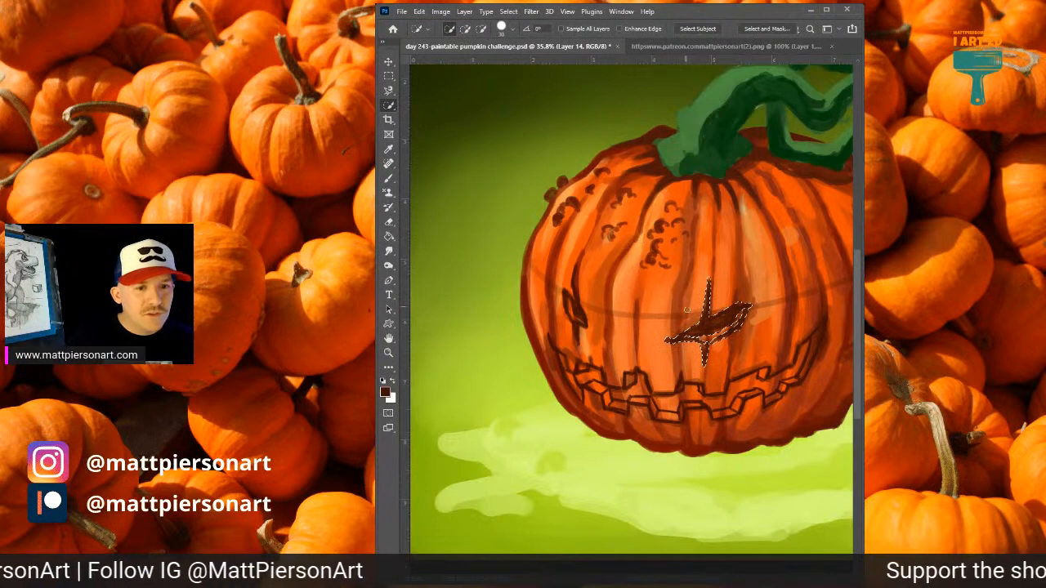
left_click_drag(706, 325, 709, 329)
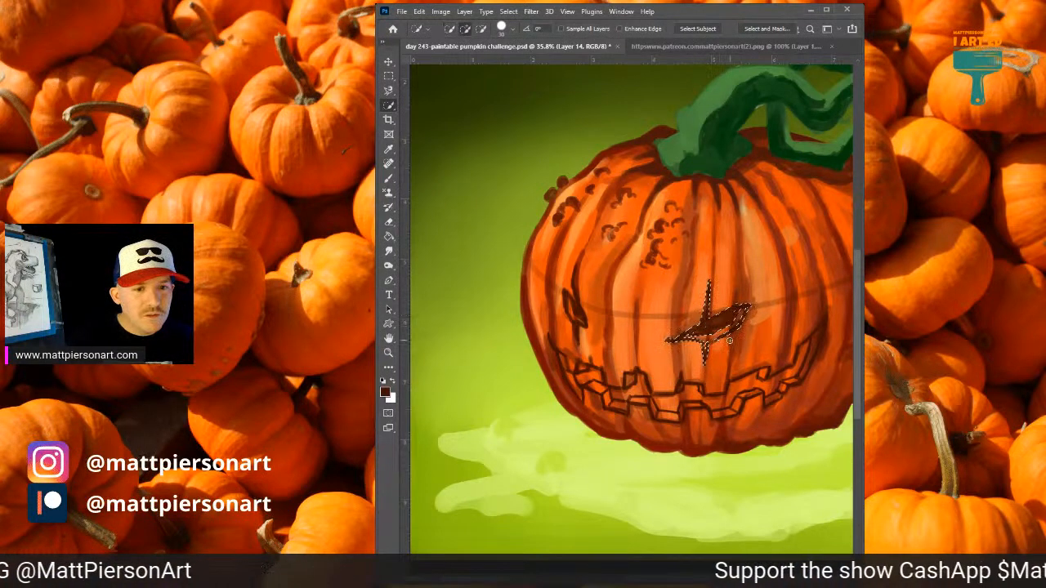
left_click(577, 316)
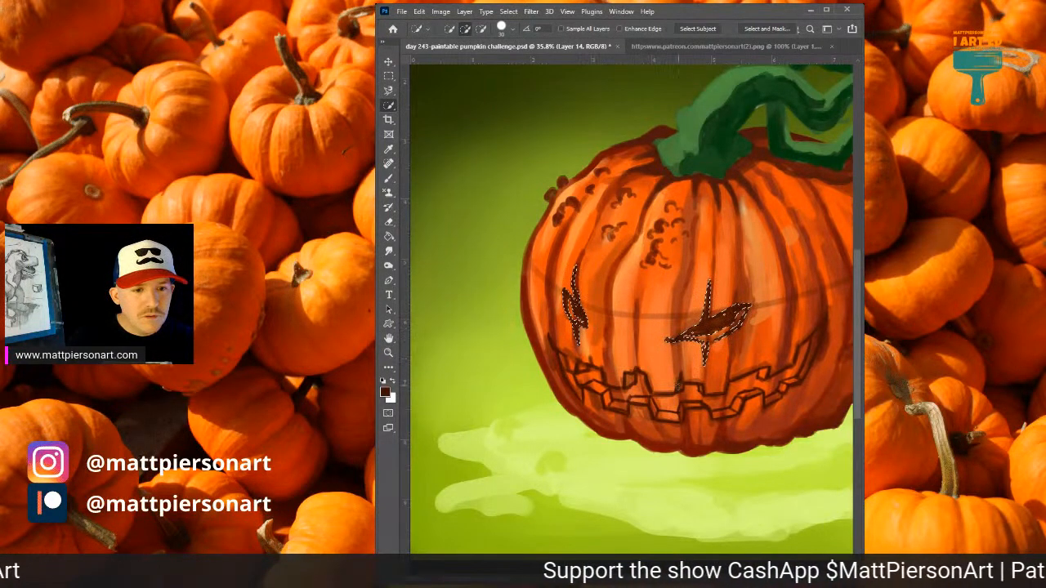
left_click_drag(675, 402, 694, 397)
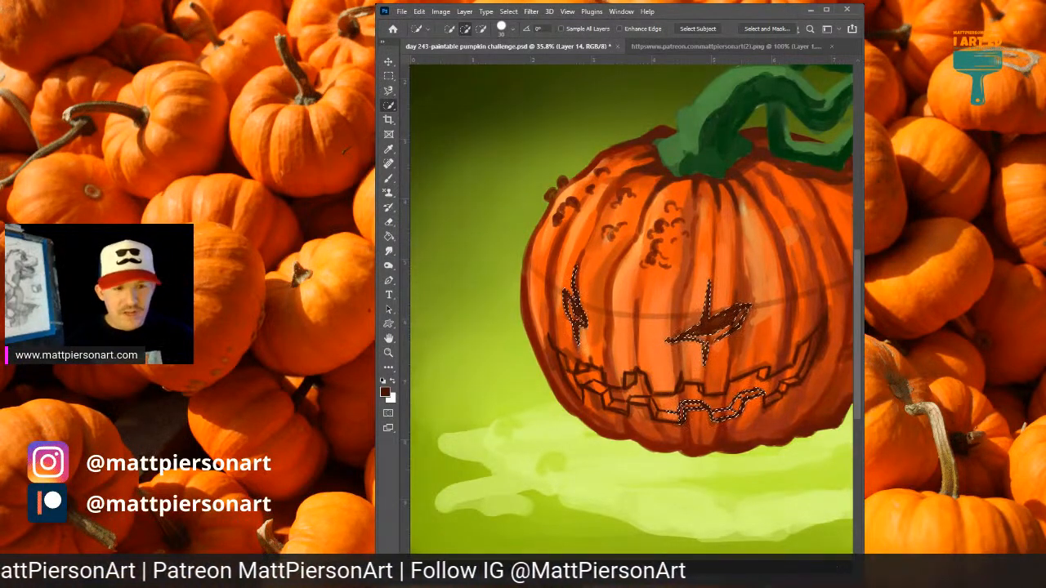
Restore the cleared eye and mouth selection, switch to Layer 15, and drop the selection.
key("ctrl+d")
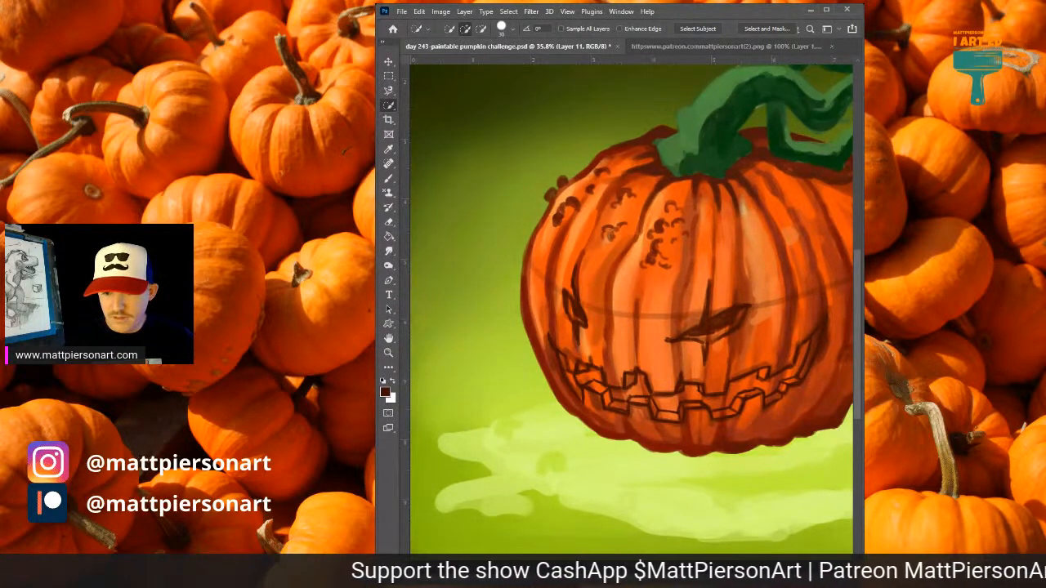
key("ctrl+z")
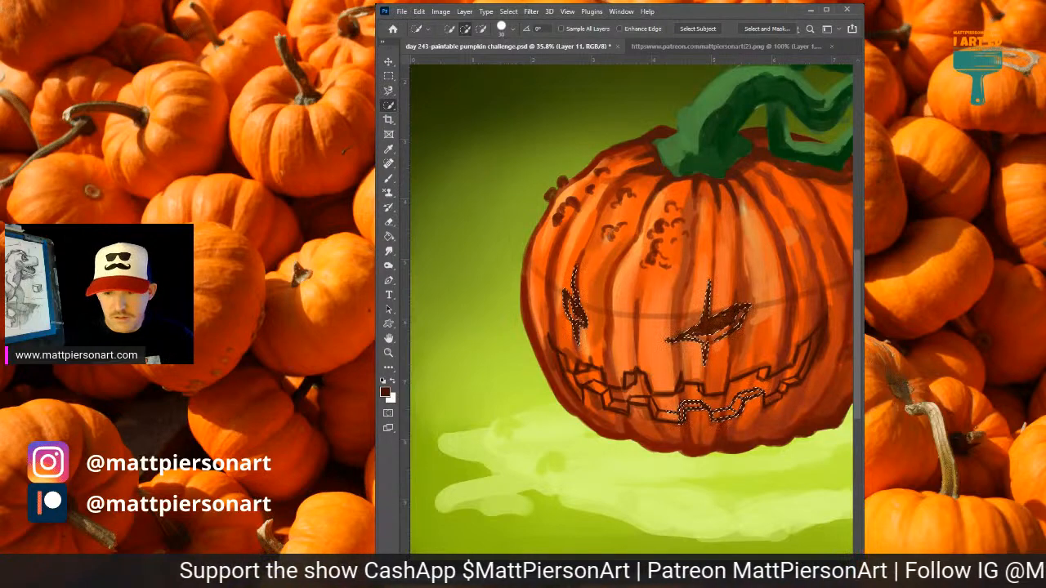
key("alt+bracketright")
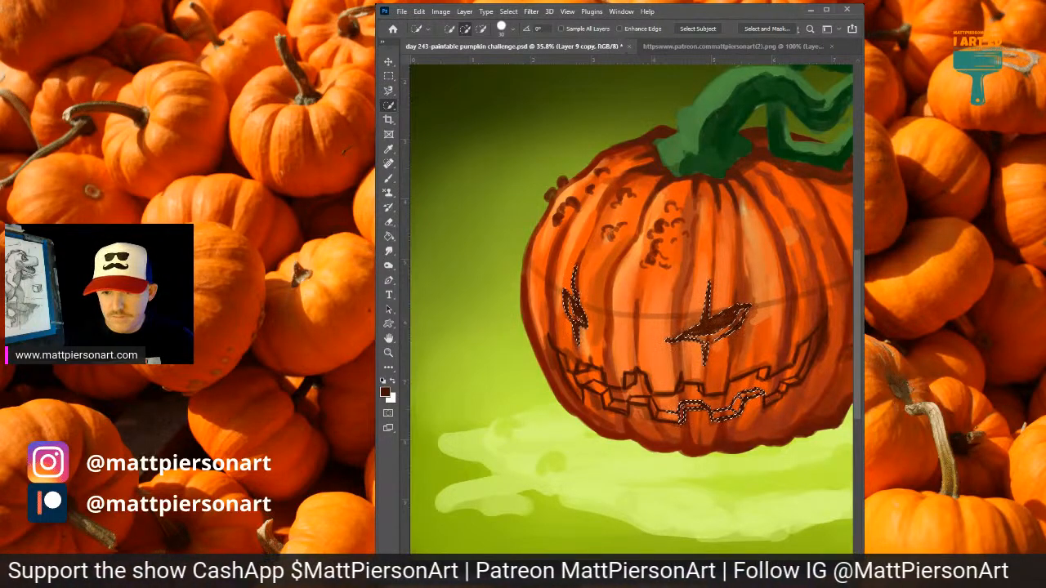
key("alt+bracketright")
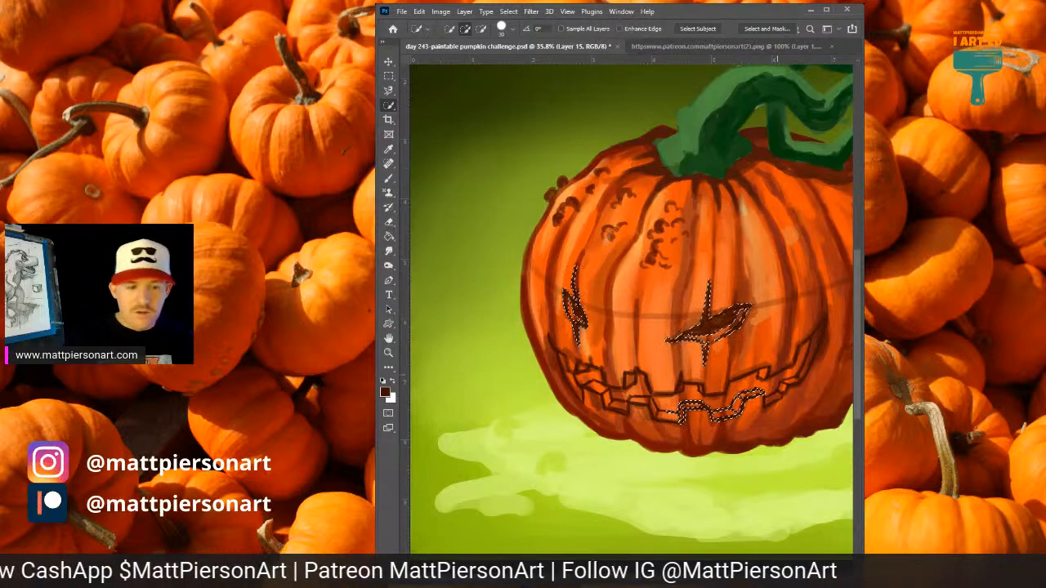
key("ctrl+d")
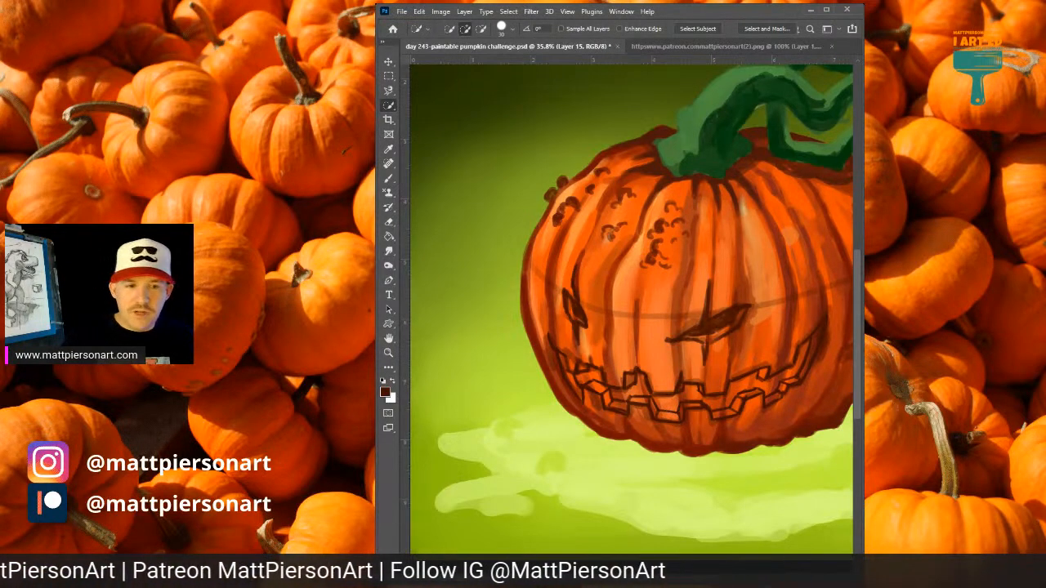
left_click_drag(750, 328, 698, 330)
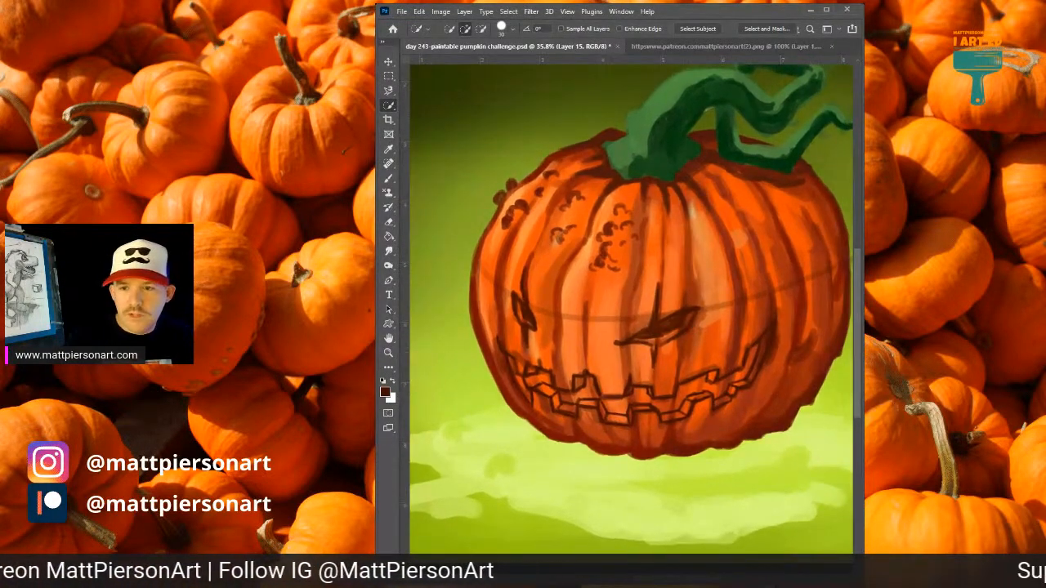
Try painting a large red patch over the wide eye on Layer 15, and undo it.
key("b")
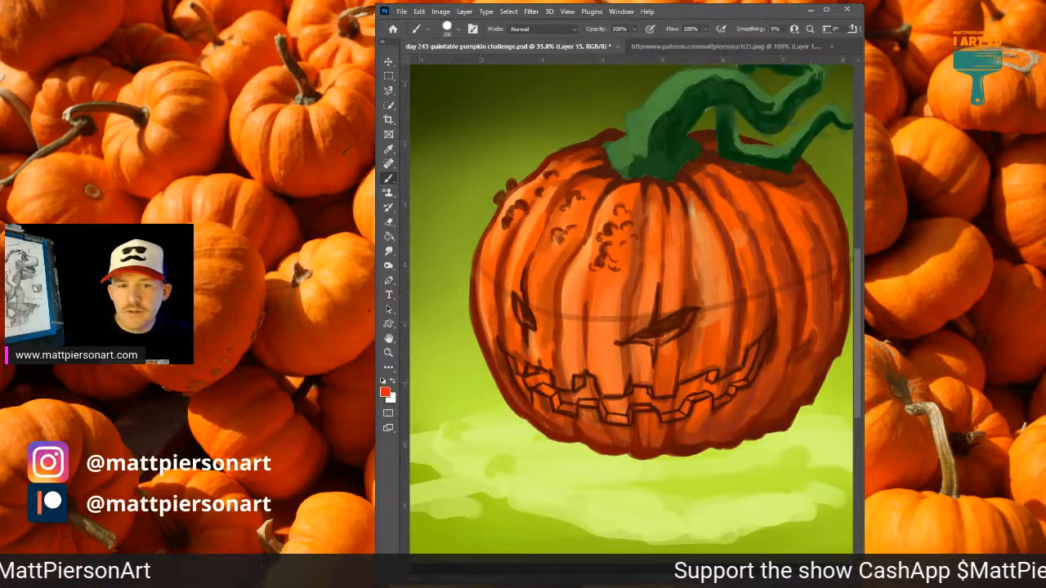
left_click_drag(638, 331, 670, 328)
key("ctrl+z")
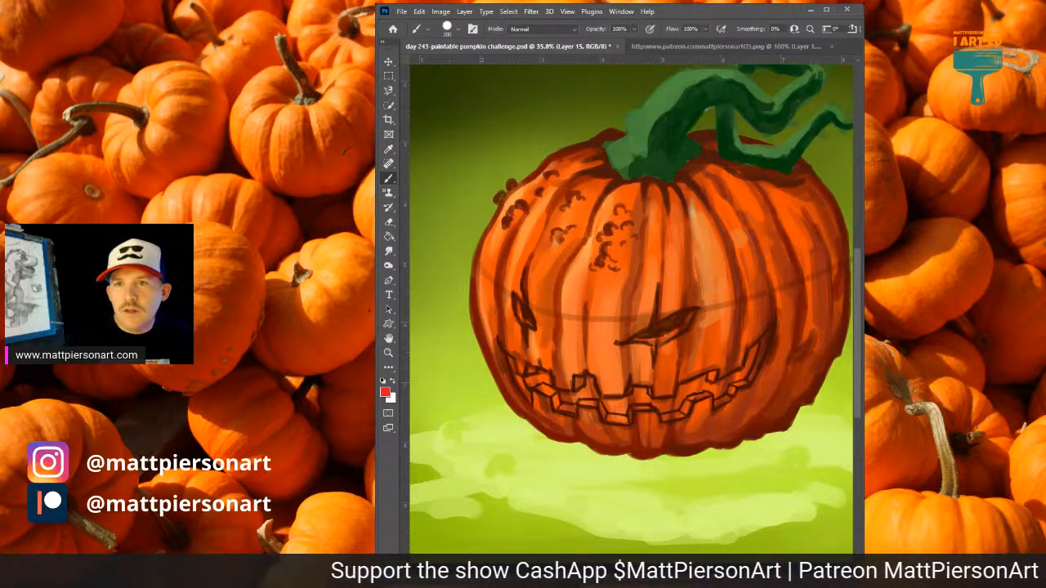
left_click_drag(625, 328, 728, 308)
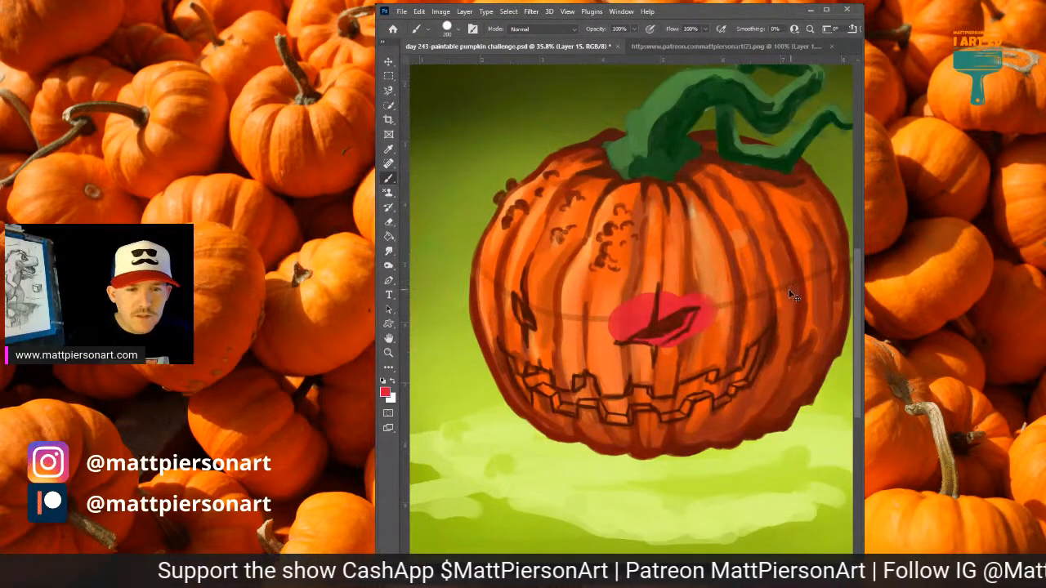
key("ctrl+z")
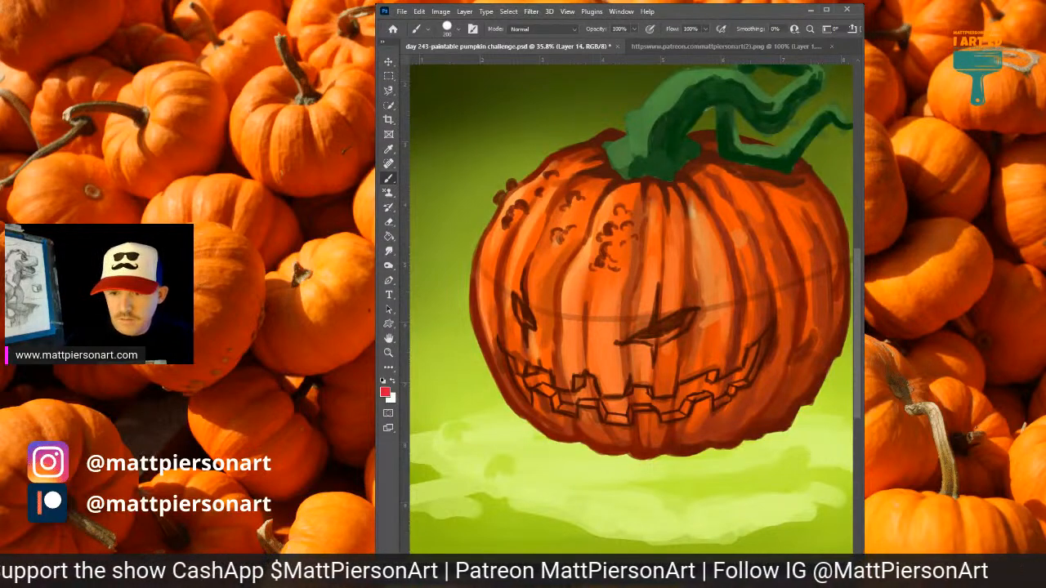
key("ctrl+z")
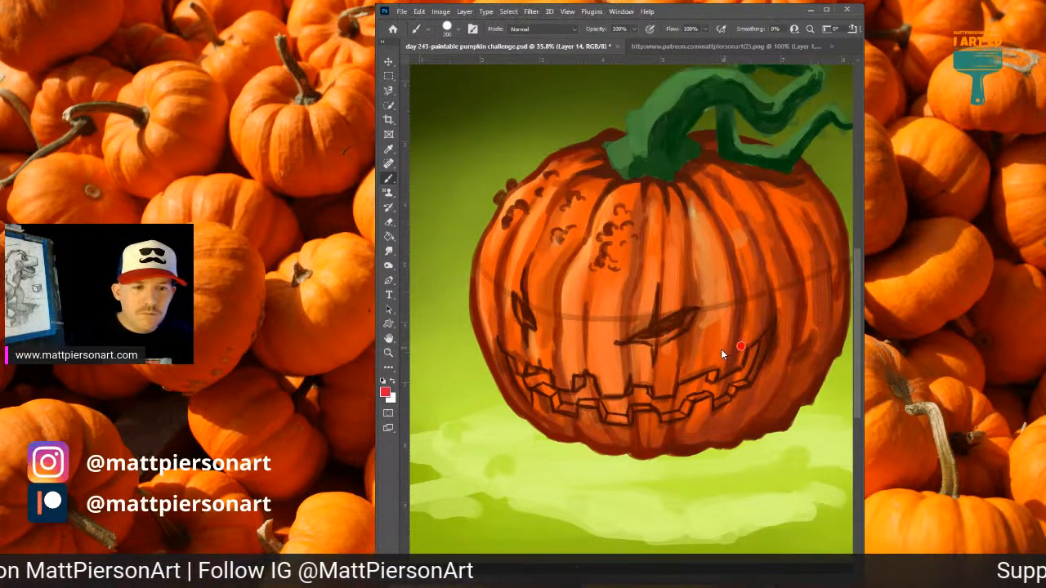
Try filling the inside of the wide eye with red on Layer 14 using a smaller brush, and undo the strokes.
mouse_move(667, 326)
left_mouse_down()
mouse_move(677, 321)
mouse_move(660, 329)
left_mouse_up()
key("ctrl+z")
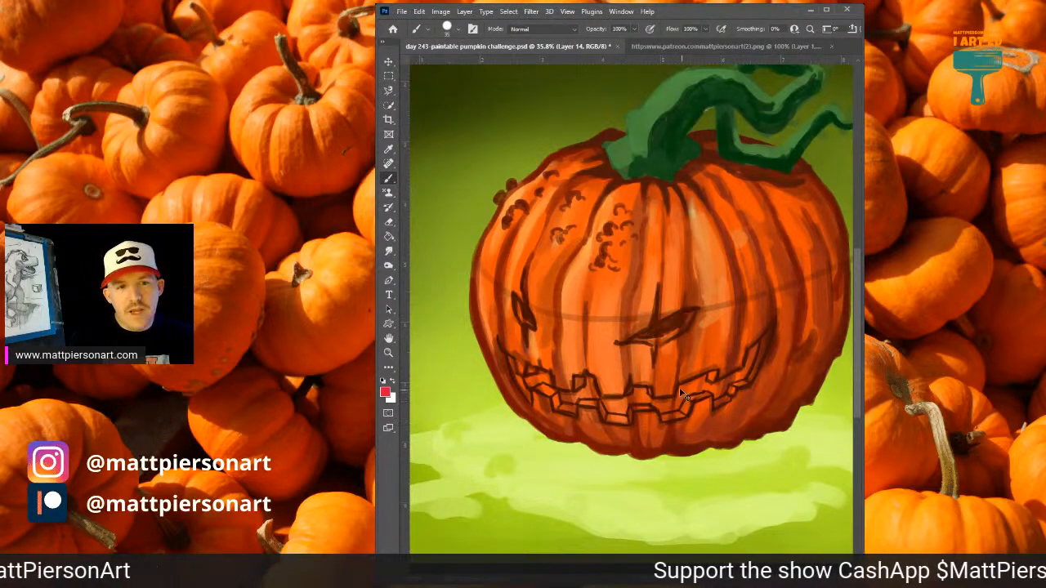
left_click_drag(679, 321, 650, 332)
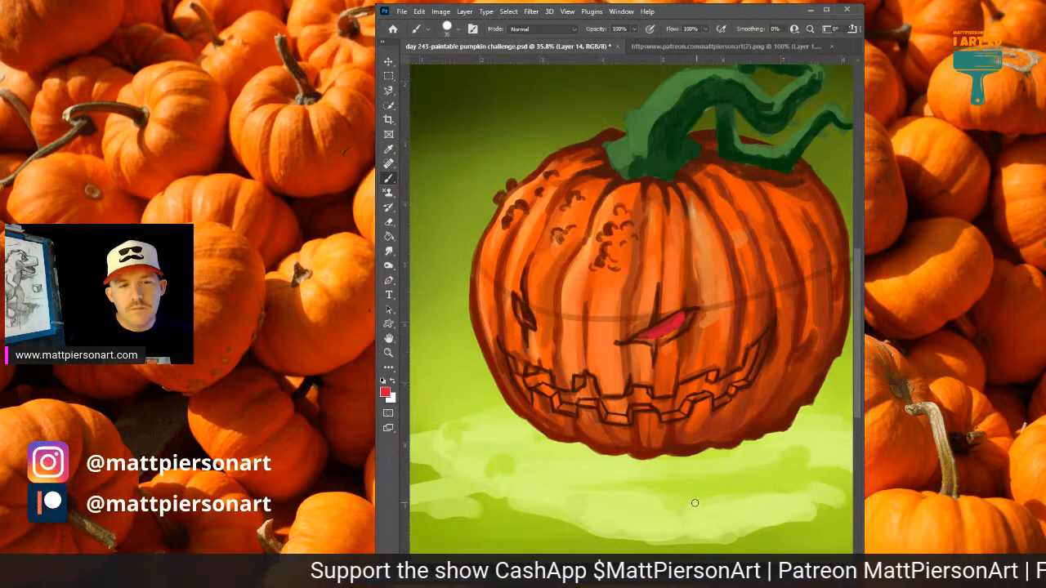
key("ctrl+z")
key("ctrl+z")
key("ctrl+z")
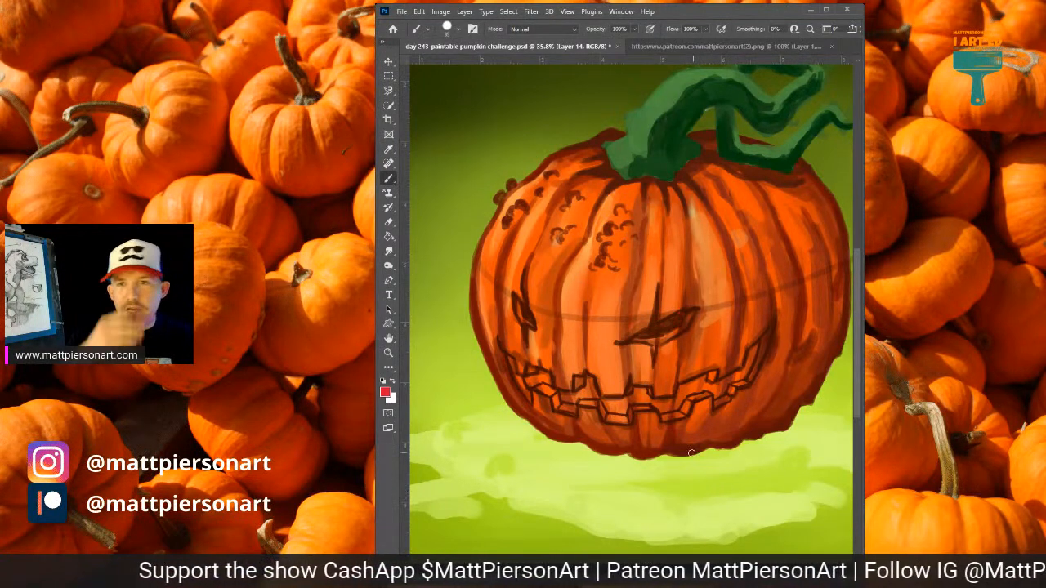
On Layer 11, brush soft pale yellow-green light onto the ground beneath the pumpkin and out past its shaded side.
left_click_drag(658, 309, 680, 306)
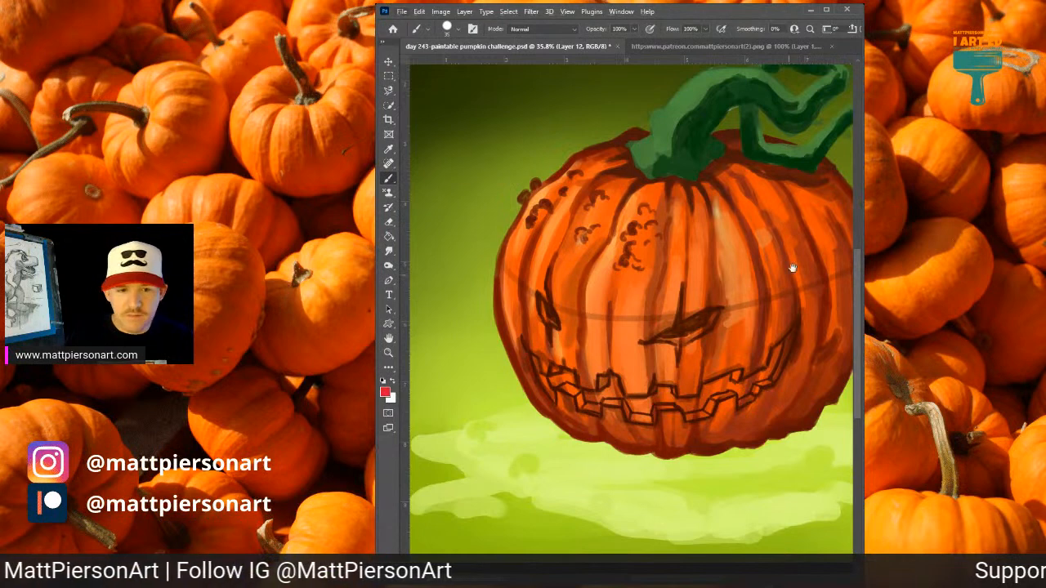
left_click_drag(789, 268, 763, 346)
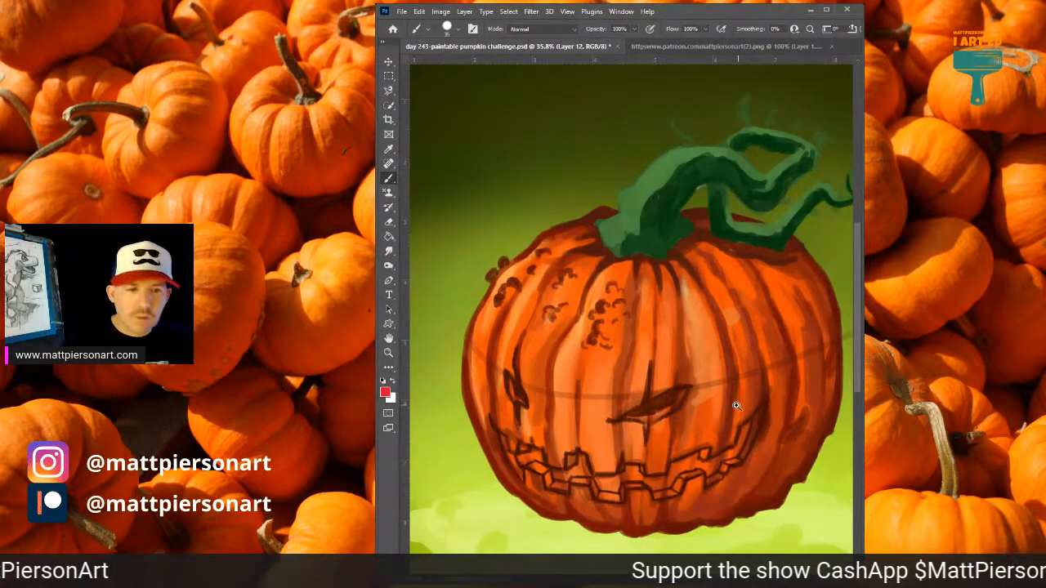
left_click_drag(824, 381, 799, 387)
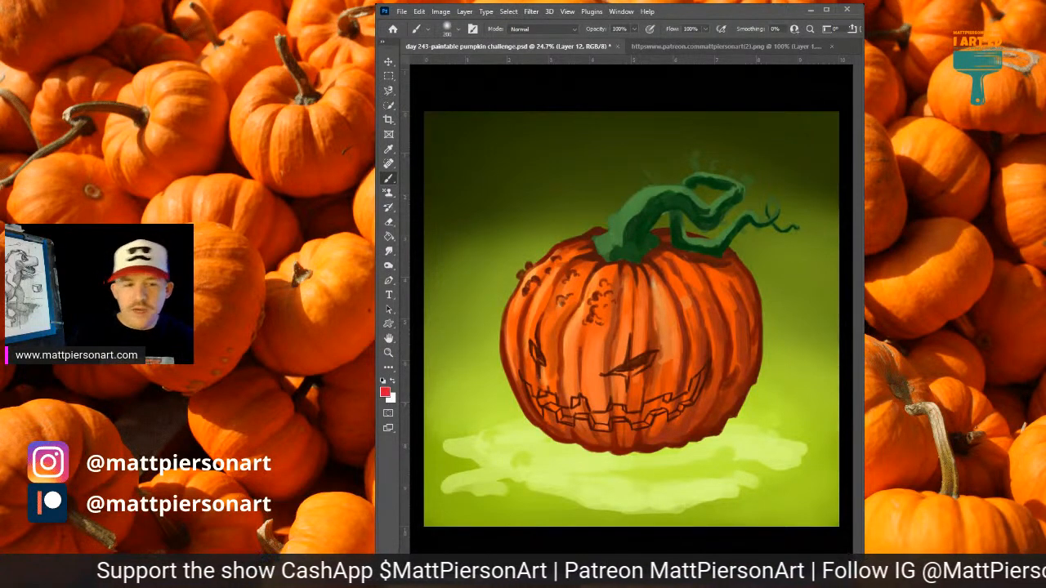
left_click(639, 454, "alt")
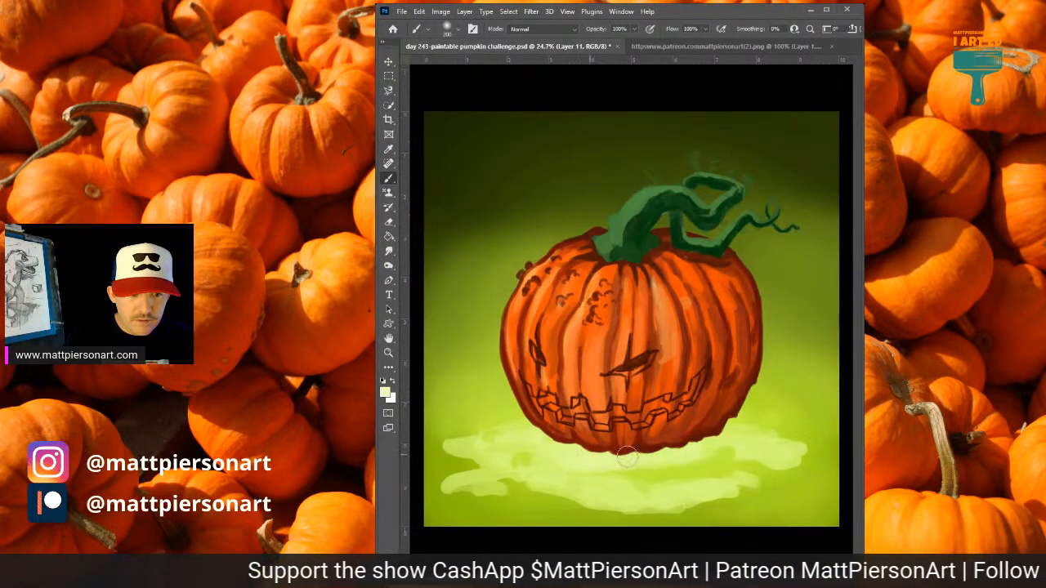
left_click_drag(605, 464, 623, 464)
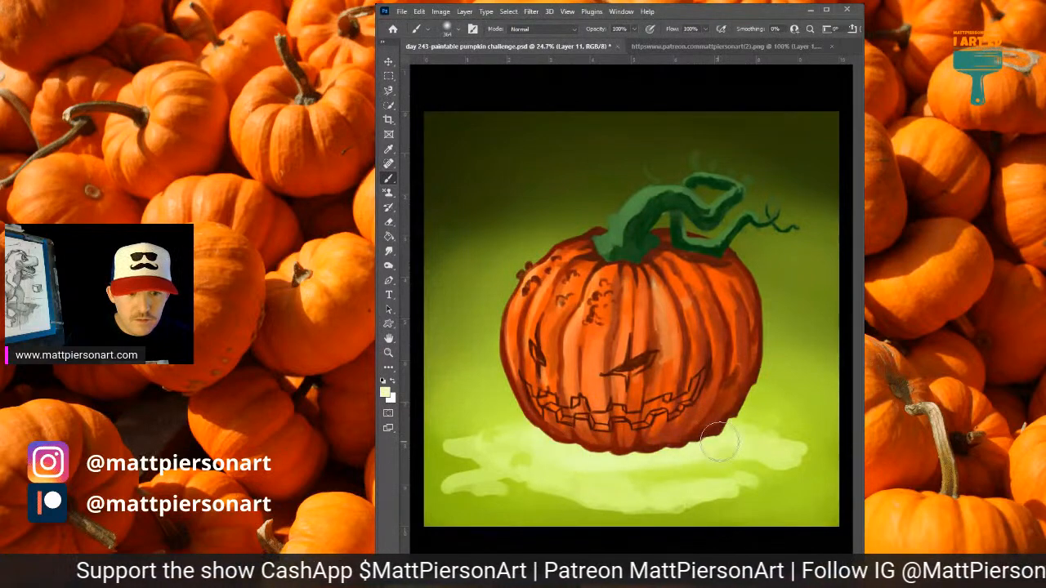
mouse_move(720, 442)
left_mouse_down()
mouse_move(647, 464)
mouse_move(557, 457)
mouse_move(523, 424)
mouse_move(496, 427)
mouse_move(666, 453)
mouse_move(765, 424)
mouse_move(805, 439)
mouse_move(780, 443)
mouse_move(815, 447)
left_mouse_up()
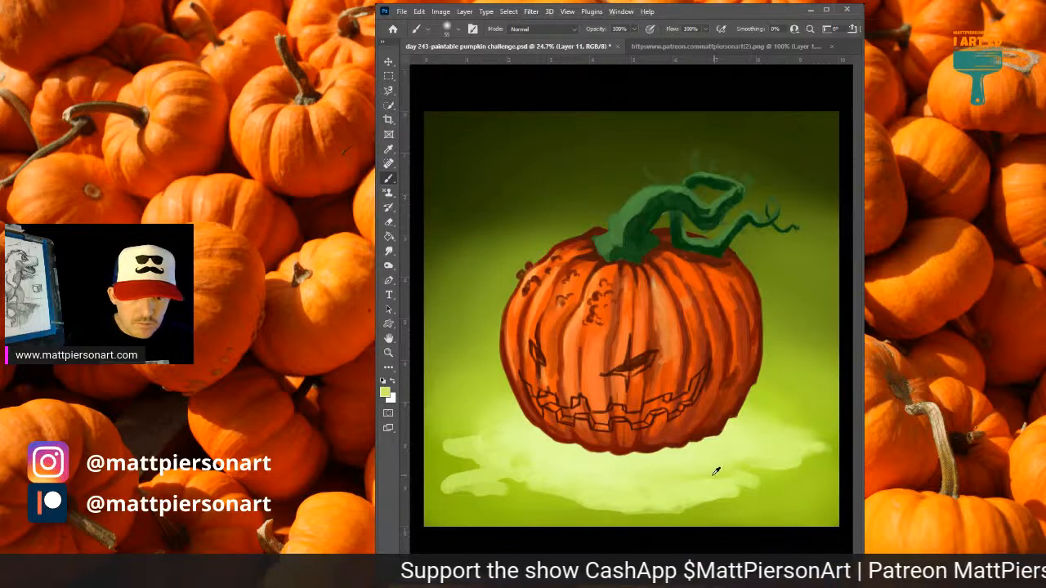
On Layer 11, blend the streaky edges of the ground's light patch with a soft brush and greens sampled from around it.
left_click_drag(709, 478, 717, 477)
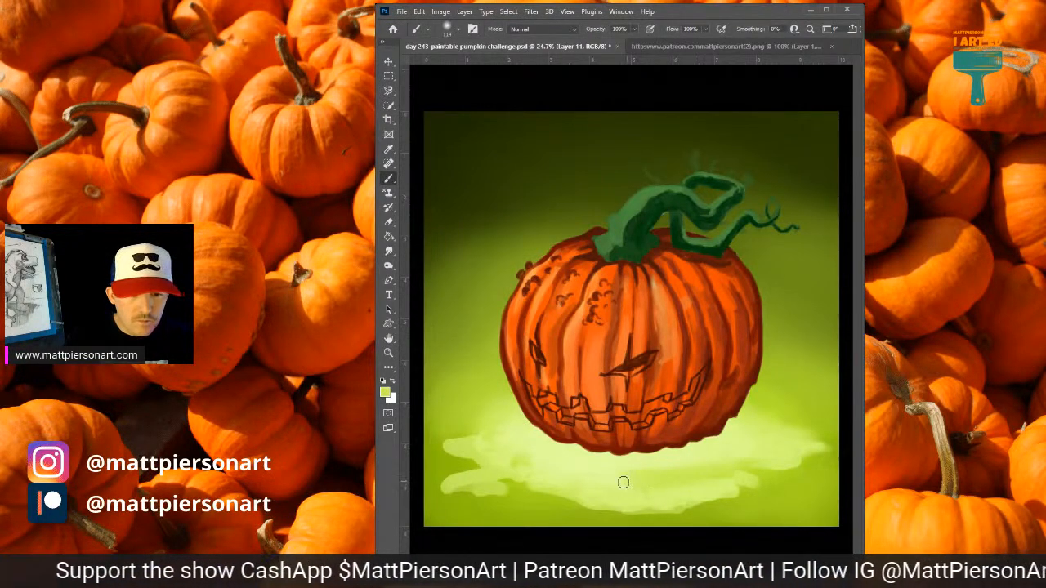
mouse_move(735, 473)
left_mouse_down()
mouse_move(745, 480)
mouse_move(723, 480)
mouse_move(753, 486)
mouse_move(677, 514)
mouse_move(740, 502)
mouse_move(679, 504)
left_mouse_up()
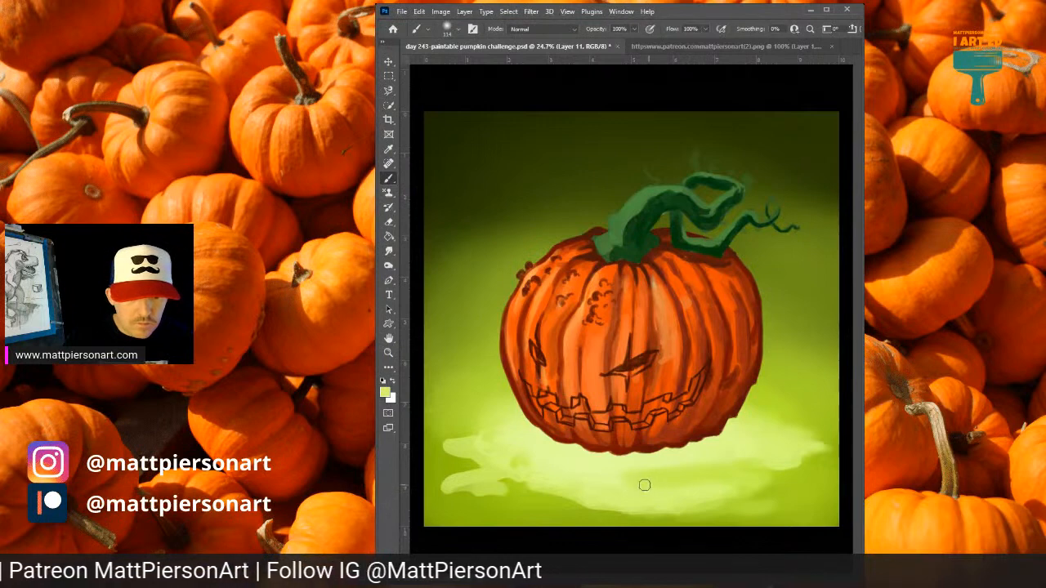
left_click(521, 486, "alt")
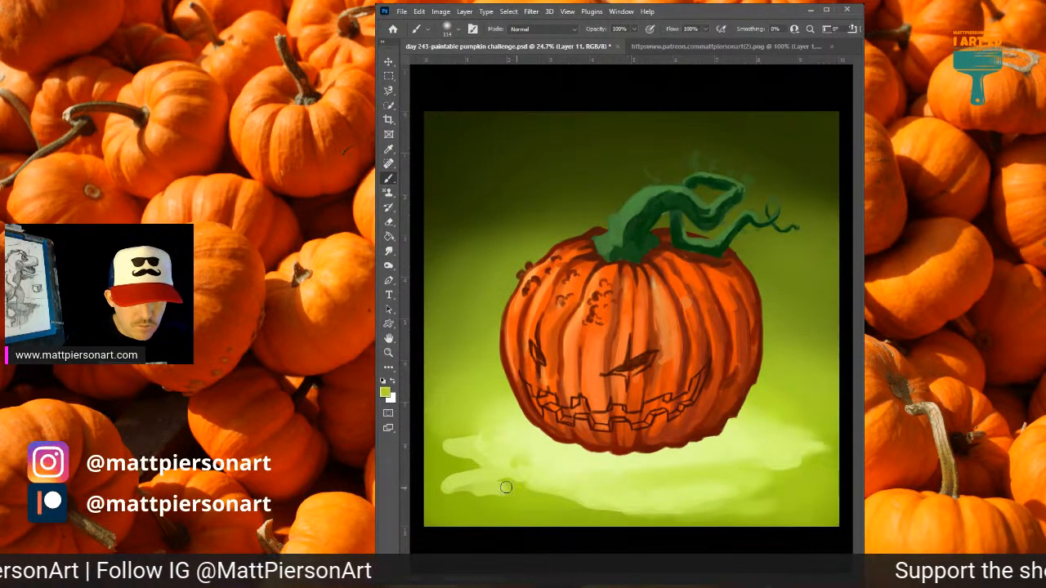
mouse_move(507, 487)
left_mouse_down()
mouse_move(516, 492)
mouse_move(496, 491)
left_mouse_up()
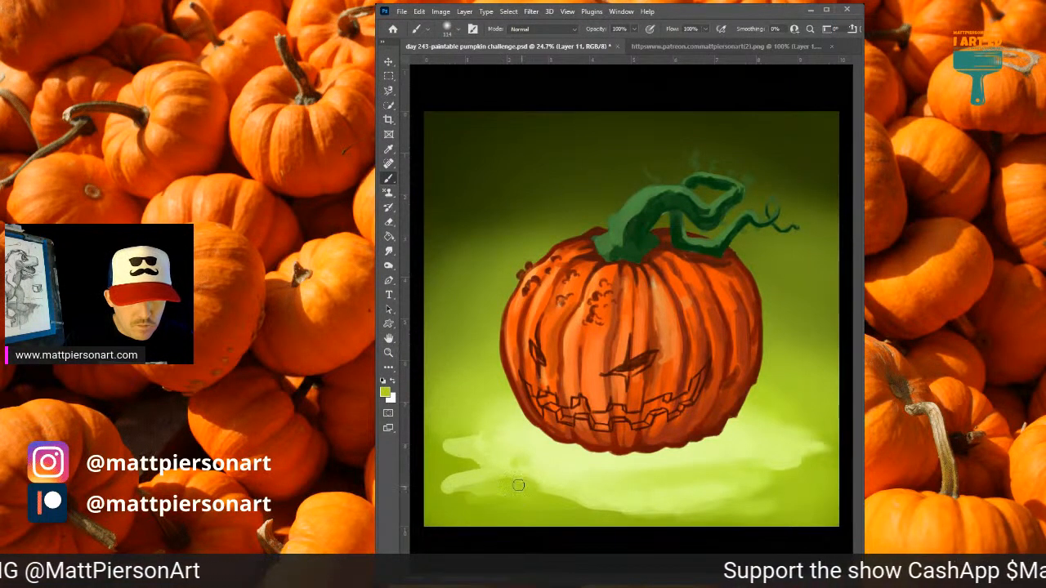
left_click(564, 482, "alt")
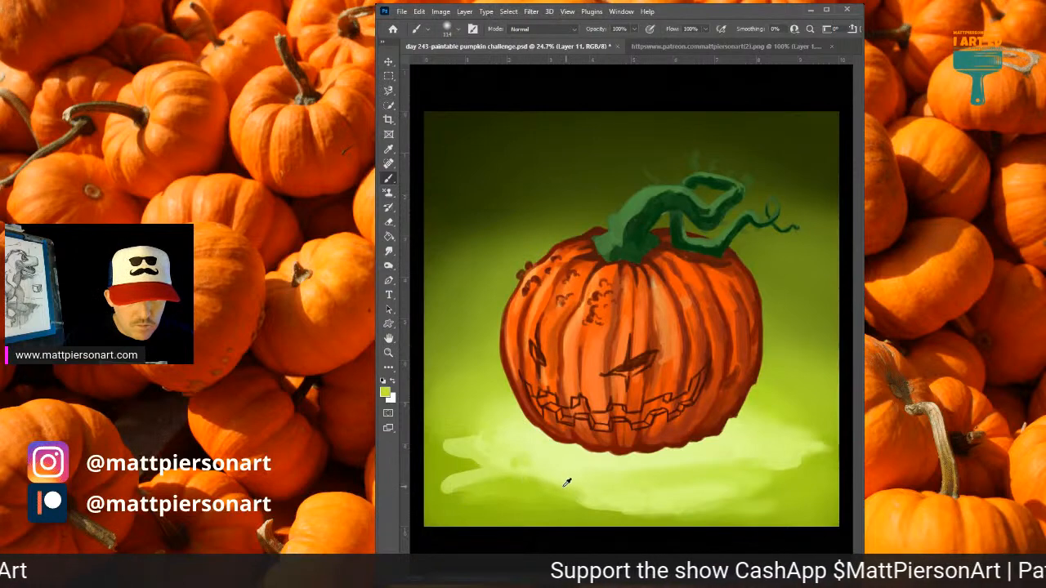
left_click(551, 478, "alt")
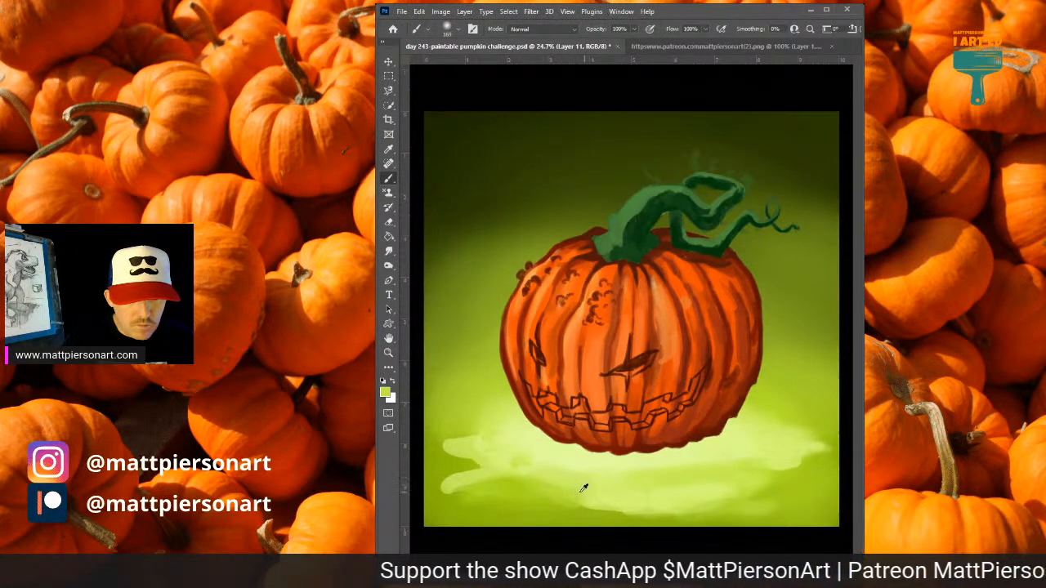
left_click(556, 455, "alt")
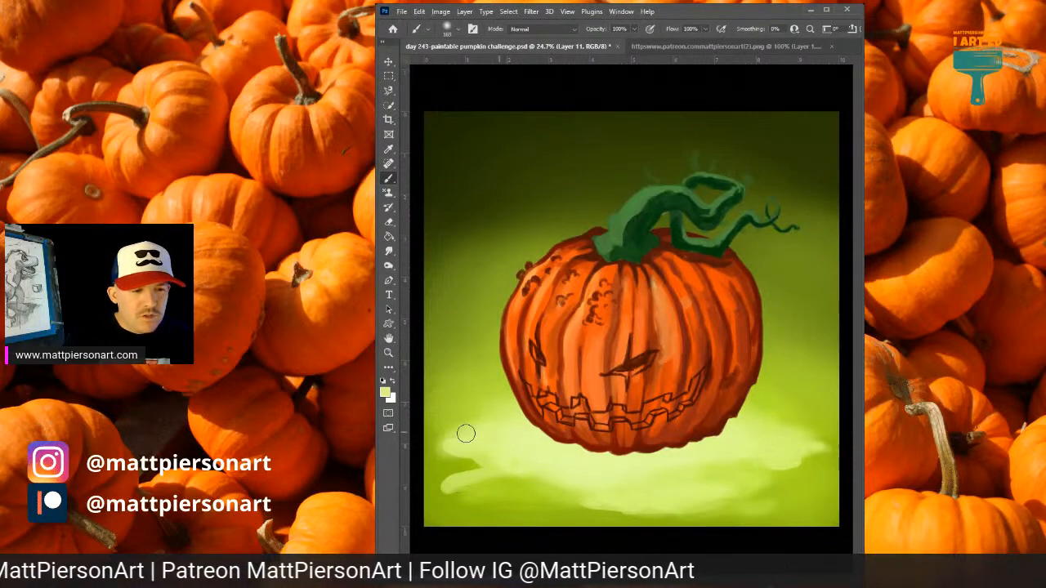
Brush pale glow up beside the pumpkin's base and spread it across the whole ground with a larger soft brush.
left_click(496, 411, "alt")
left_click_drag(508, 406, 466, 434)
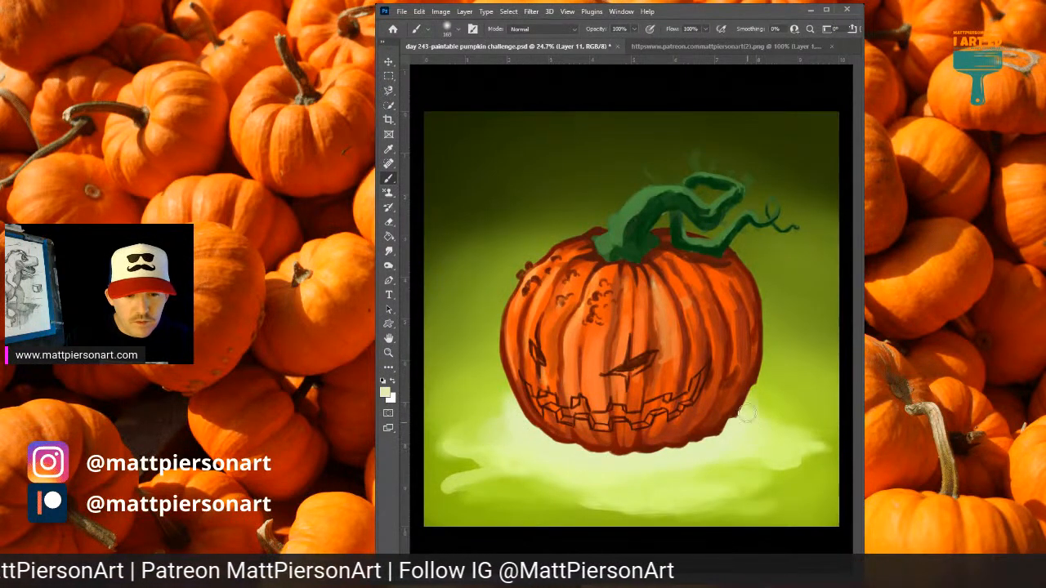
left_click(489, 460, "alt")
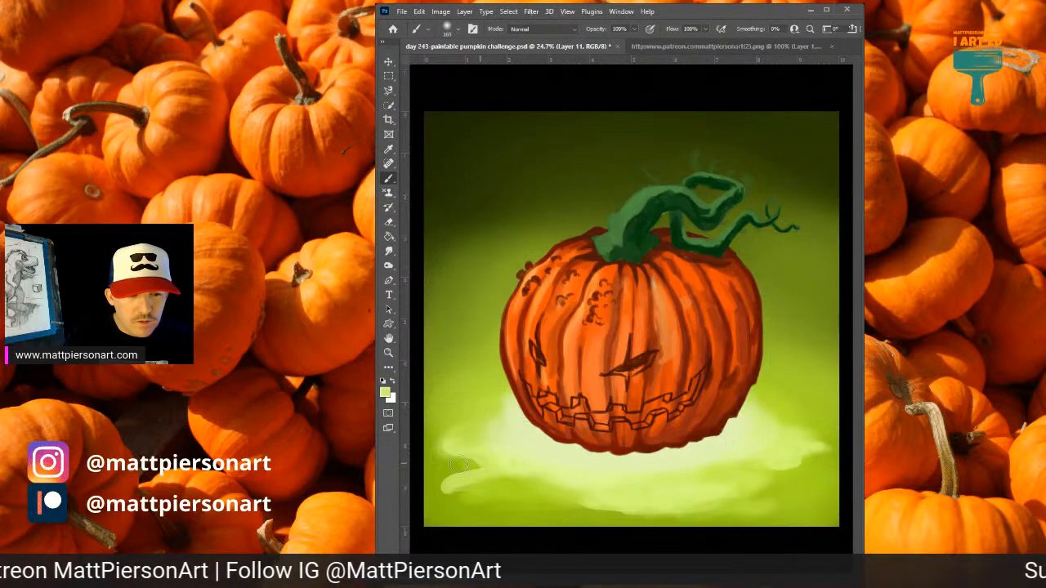
left_click(499, 453, "alt")
mouse_move(471, 459)
left_mouse_down()
mouse_move(441, 462)
mouse_move(466, 451)
mouse_move(431, 443)
mouse_move(475, 421)
mouse_move(427, 433)
mouse_move(467, 457)
mouse_move(440, 476)
mouse_move(614, 481)
mouse_move(607, 489)
mouse_move(752, 462)
mouse_move(754, 483)
mouse_move(738, 453)
mouse_move(752, 462)
mouse_move(799, 459)
mouse_move(790, 443)
mouse_move(825, 451)
mouse_move(558, 463)
mouse_move(478, 445)
mouse_move(515, 412)
mouse_move(515, 397)
mouse_move(456, 437)
mouse_move(514, 477)
mouse_move(790, 474)
mouse_move(800, 471)
mouse_move(778, 436)
mouse_move(737, 413)
mouse_move(734, 401)
mouse_move(768, 369)
left_mouse_up()
left_click(550, 451, "alt")
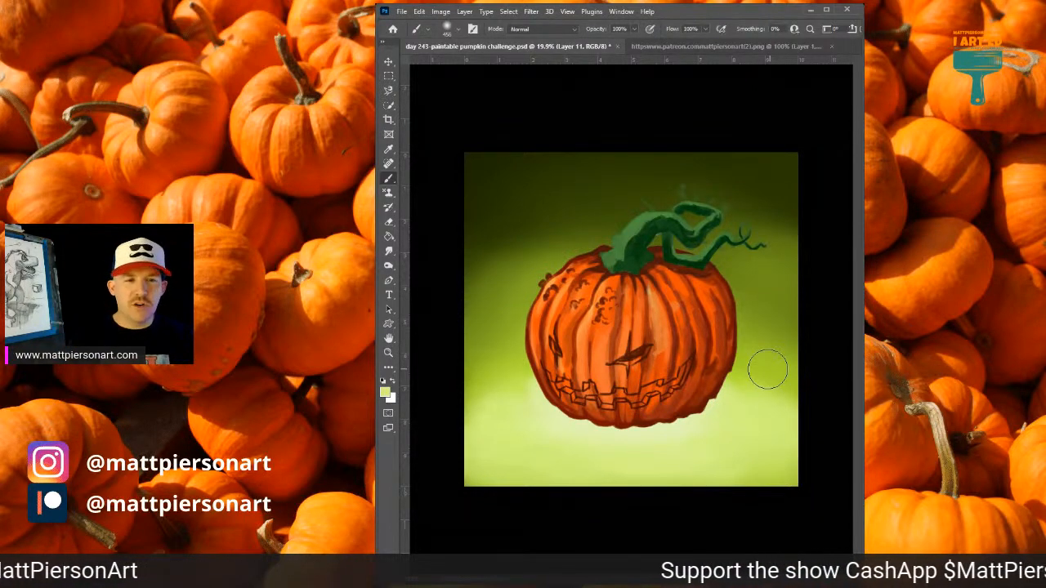
Blend sampled olive and dark greens through the background above and beside the pumpkin with a large soft brush.
left_click(560, 249, "alt")
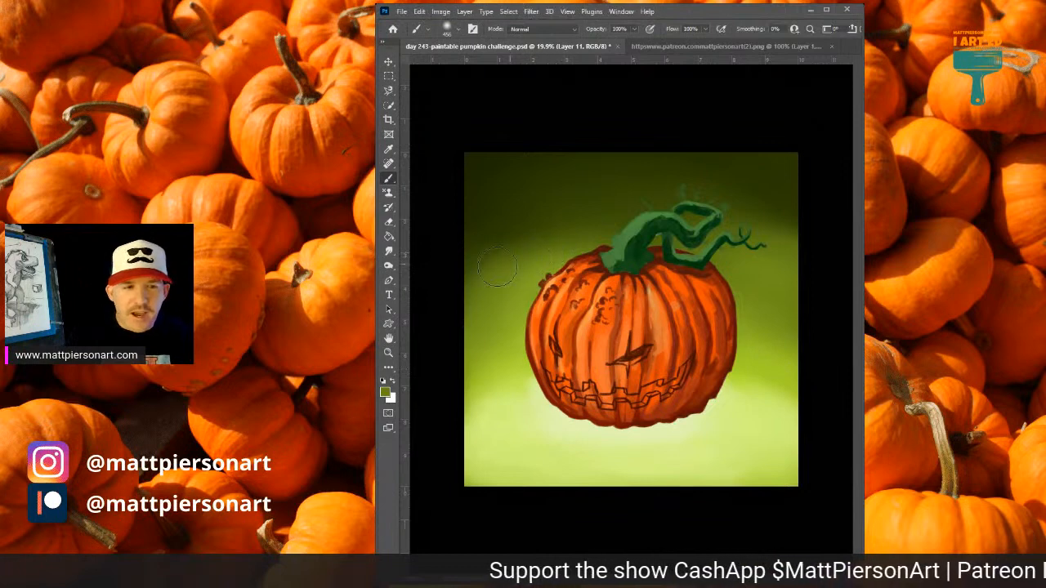
left_click(546, 231, "alt")
mouse_move(545, 242)
left_mouse_down()
mouse_move(559, 245)
mouse_move(540, 219)
mouse_move(646, 195)
left_mouse_up()
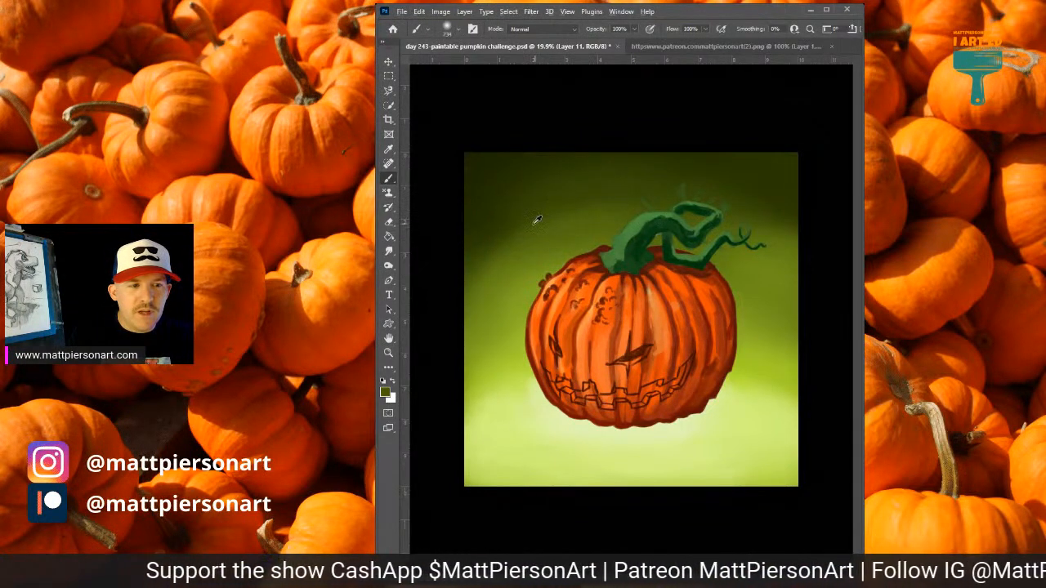
left_click_drag(563, 216, 543, 223)
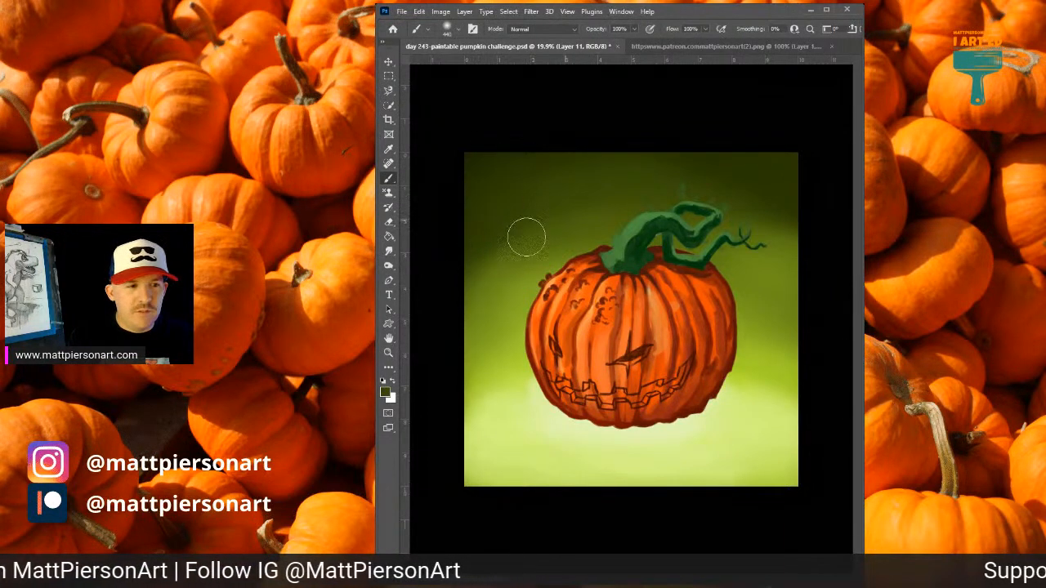
left_click(514, 303, "alt")
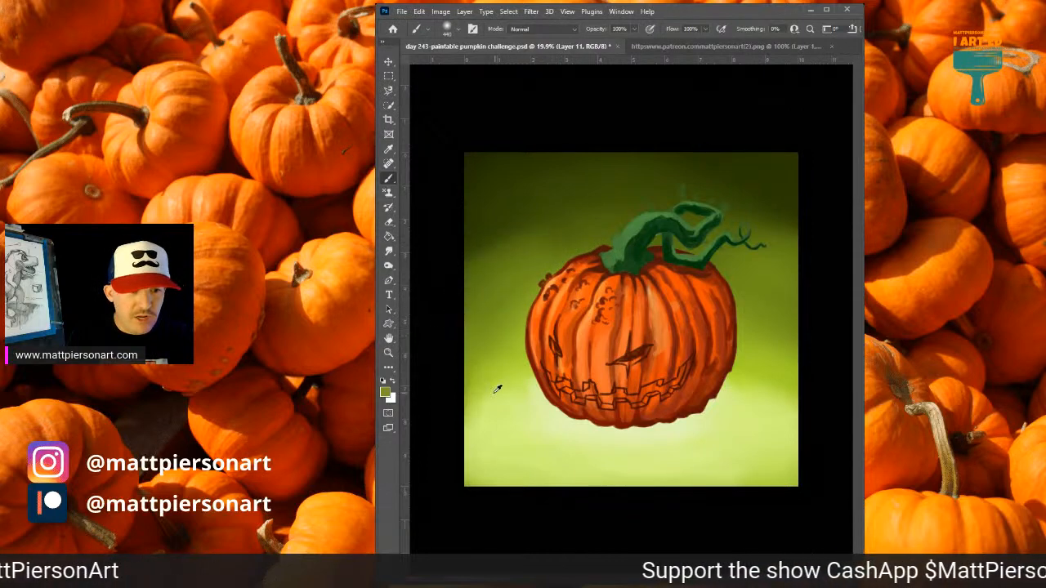
Brighten the glow around the pumpkin's base with a near-white green sampled from just beneath it.
left_click(658, 430, "alt")
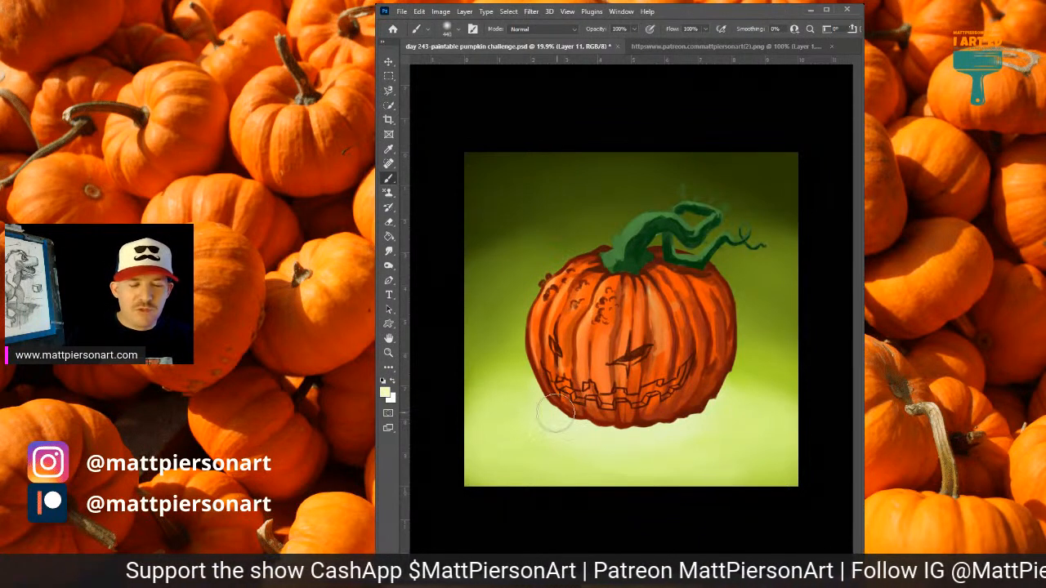
mouse_move(555, 425)
left_mouse_down()
mouse_move(517, 413)
mouse_move(708, 424)
mouse_move(732, 404)
mouse_move(620, 437)
mouse_move(521, 421)
mouse_move(525, 409)
mouse_move(741, 396)
mouse_move(753, 382)
mouse_move(749, 406)
mouse_move(589, 433)
mouse_move(522, 418)
mouse_move(530, 401)
mouse_move(655, 442)
mouse_move(735, 417)
mouse_move(734, 395)
mouse_move(760, 402)
mouse_move(720, 382)
mouse_move(734, 373)
mouse_move(775, 398)
mouse_move(672, 385)
left_mouse_up()
left_click(737, 375, "alt")
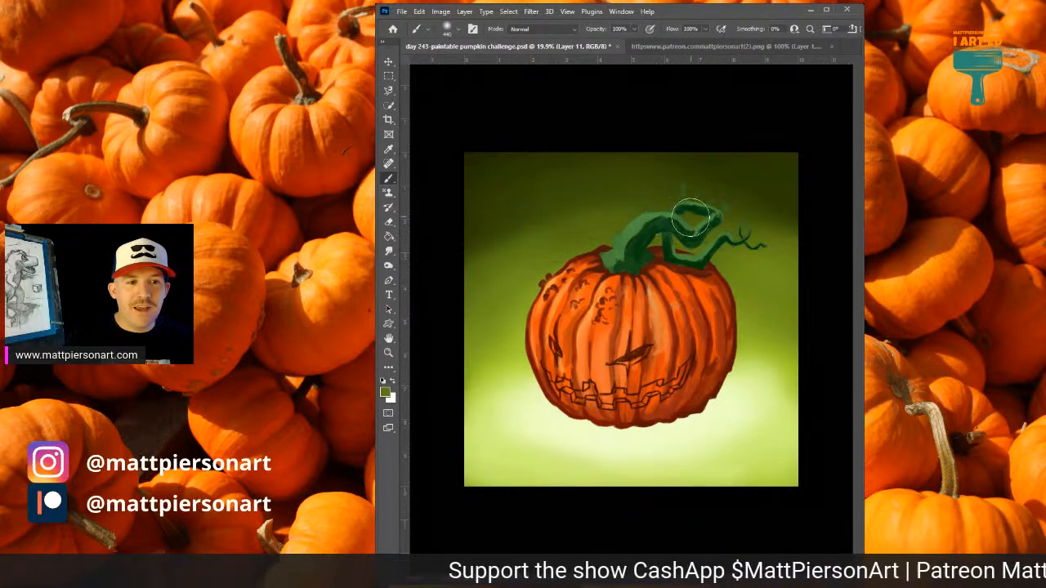
Darken the upper background and the ground's lower corners with deep olive green, and soften the corners into the light ground.
left_click(508, 225, "alt")
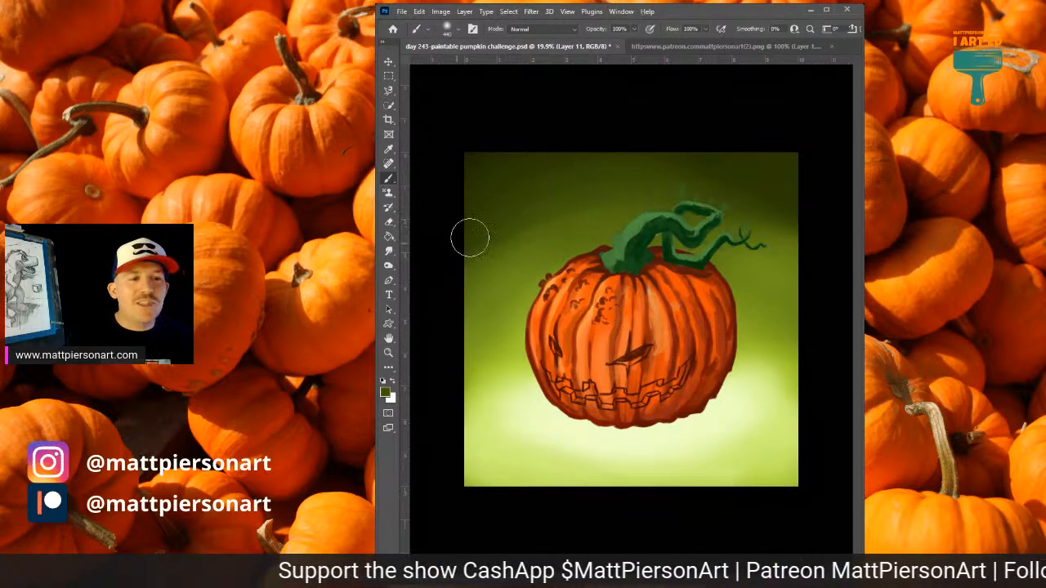
left_click_drag(514, 236, 490, 241)
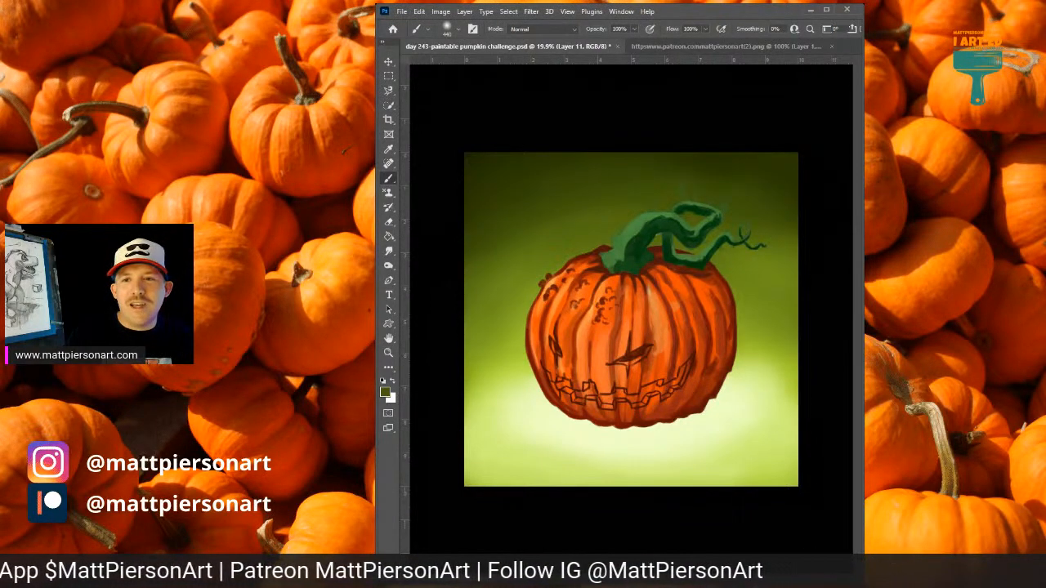
mouse_move(450, 446)
left_mouse_down()
mouse_move(506, 493)
mouse_move(443, 454)
mouse_move(496, 498)
mouse_move(451, 428)
mouse_move(506, 509)
mouse_move(459, 453)
mouse_move(485, 493)
mouse_move(572, 503)
mouse_move(731, 483)
mouse_move(687, 494)
mouse_move(831, 454)
mouse_move(792, 475)
mouse_move(841, 428)
mouse_move(773, 494)
mouse_move(821, 442)
mouse_move(757, 494)
mouse_move(821, 450)
mouse_move(772, 484)
mouse_move(787, 413)
mouse_move(738, 471)
left_mouse_up()
left_click(782, 441, "alt")
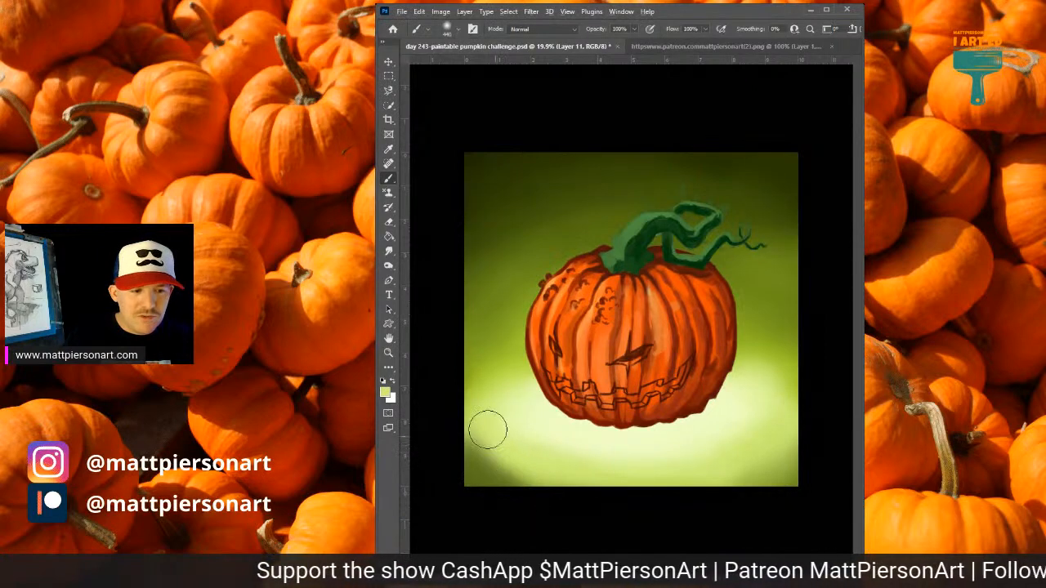
left_click_drag(488, 430, 533, 473)
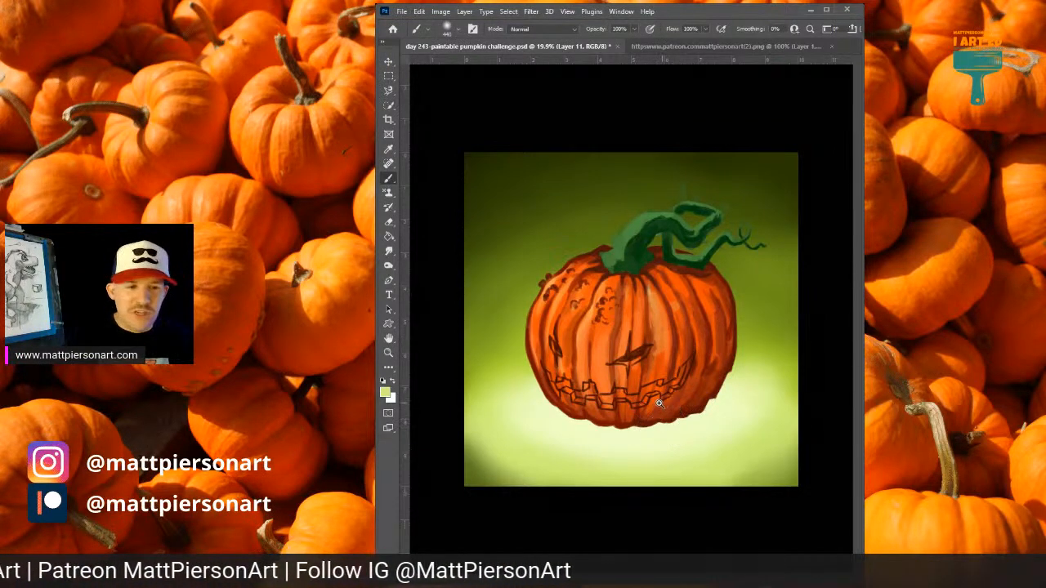
Add a new layer above Layer 9 copy and brush pale yellow-green light over the pumpkin's lower part.
scroll(659, 404, "up", 2)
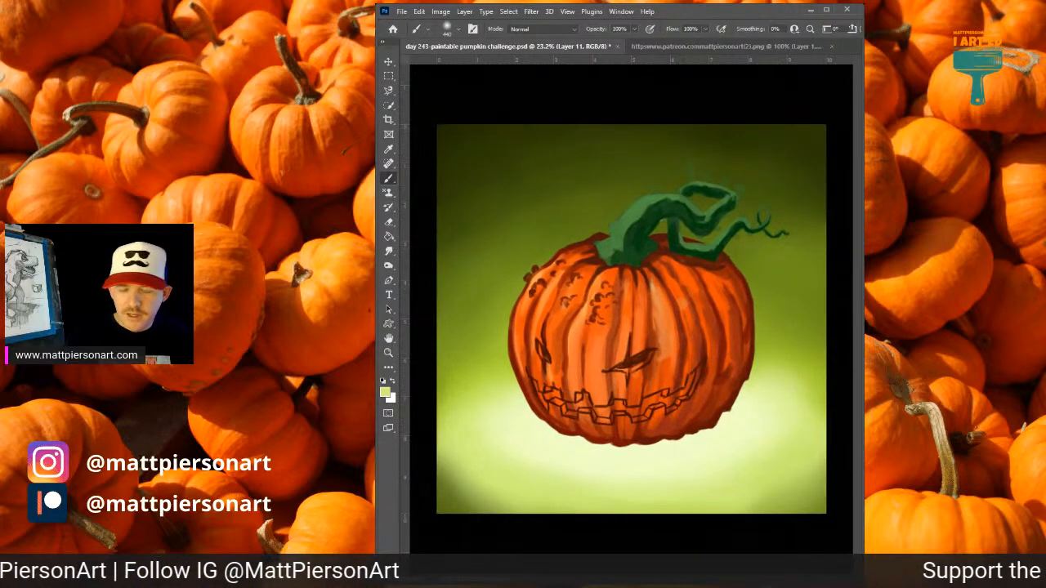
key("ctrl+e")
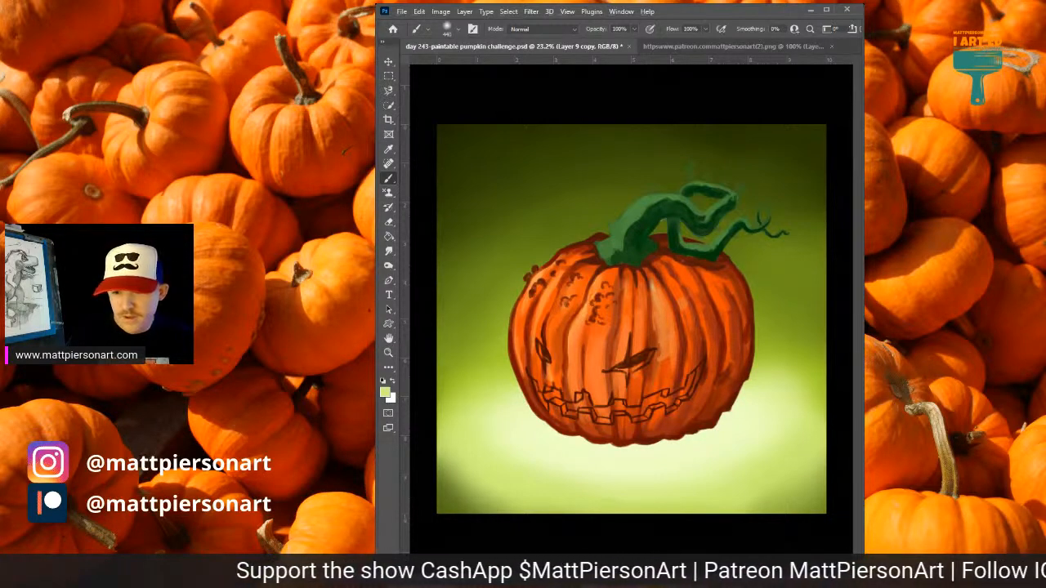
key("ctrl+shift+alt+n")
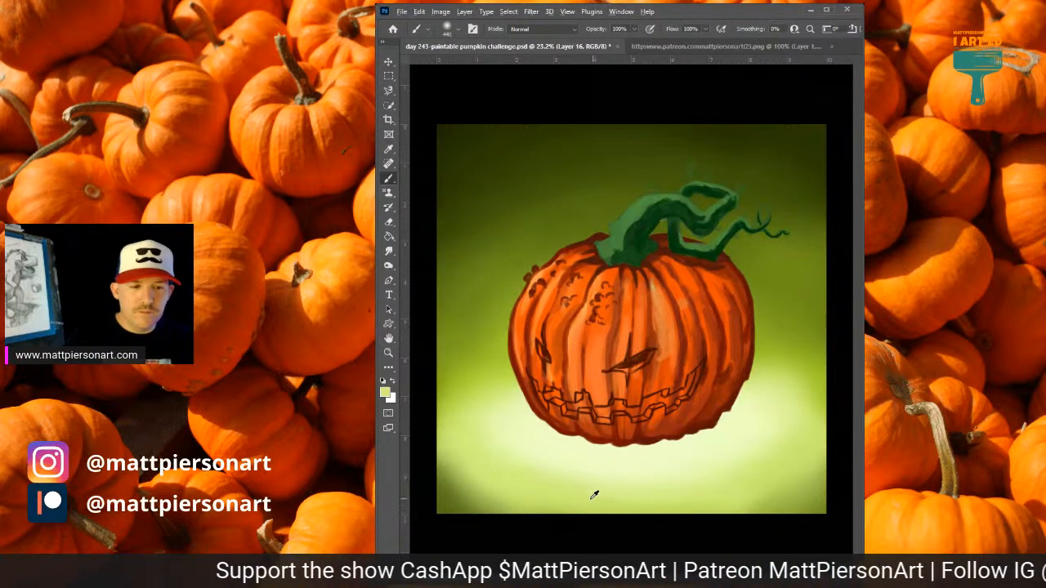
mouse_move(546, 415)
left_mouse_down()
mouse_move(754, 387)
mouse_move(675, 424)
mouse_move(507, 390)
left_mouse_up()
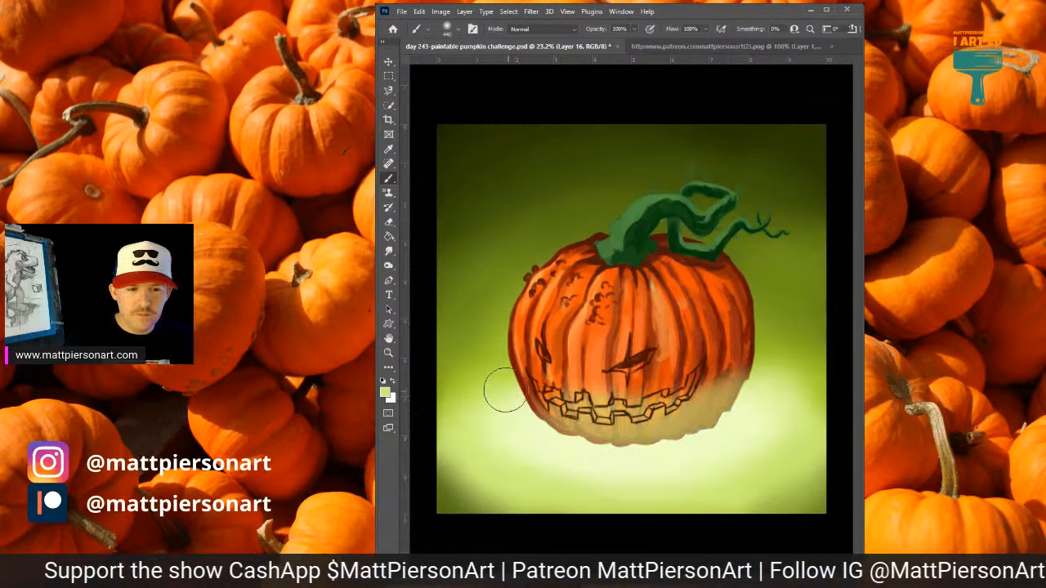
left_click_drag(579, 433, 497, 374)
mouse_move(563, 408)
left_mouse_down()
mouse_move(641, 420)
mouse_move(709, 397)
mouse_move(617, 423)
left_mouse_up()
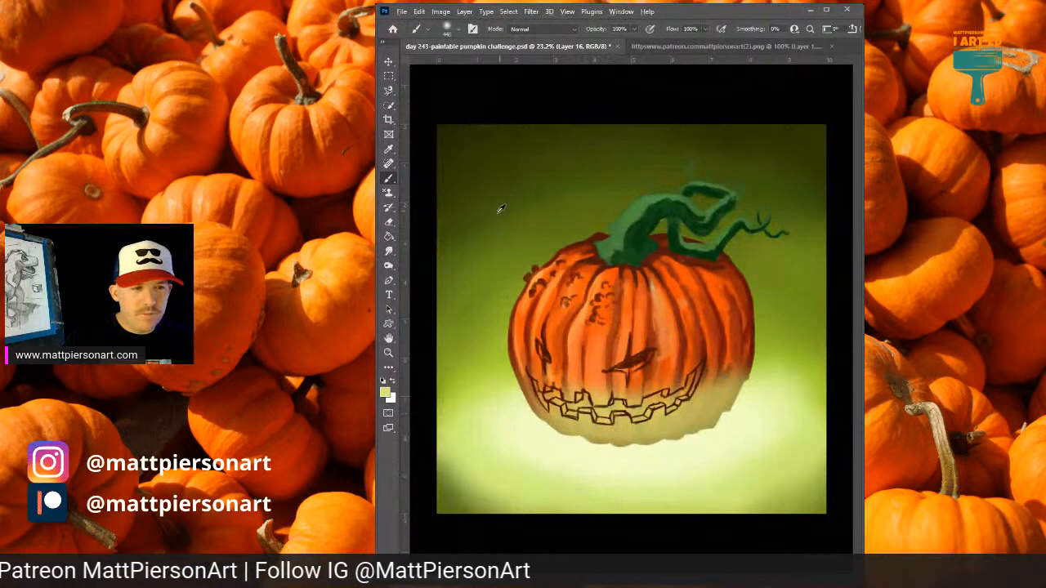
On Layer 16, brush progressively darker sampled olive, brown and dark red tones up the pumpkin's body and onto the stem.
left_click(505, 286, "alt")
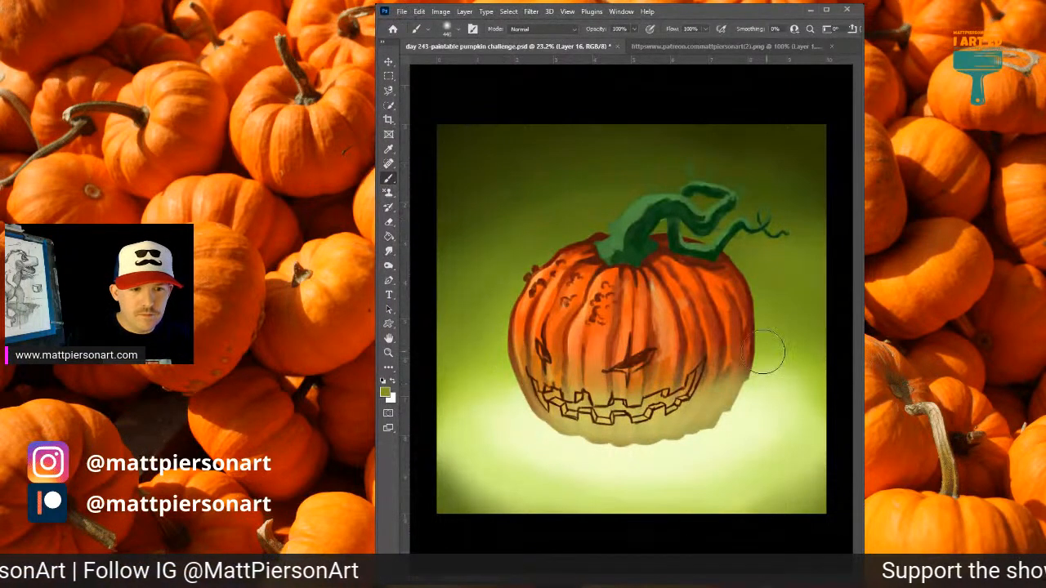
left_click(478, 210, "alt")
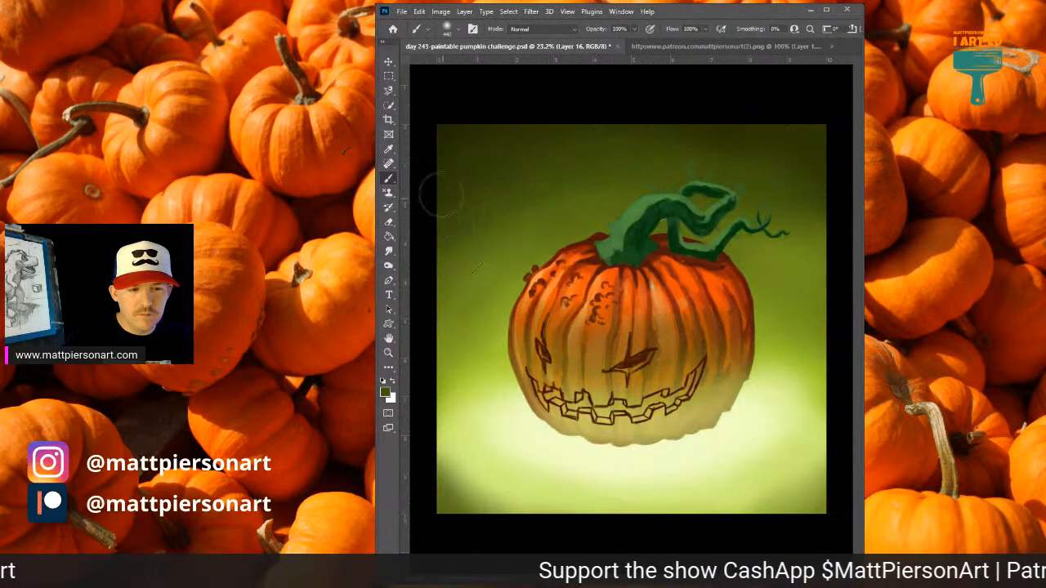
left_click(596, 253, "alt")
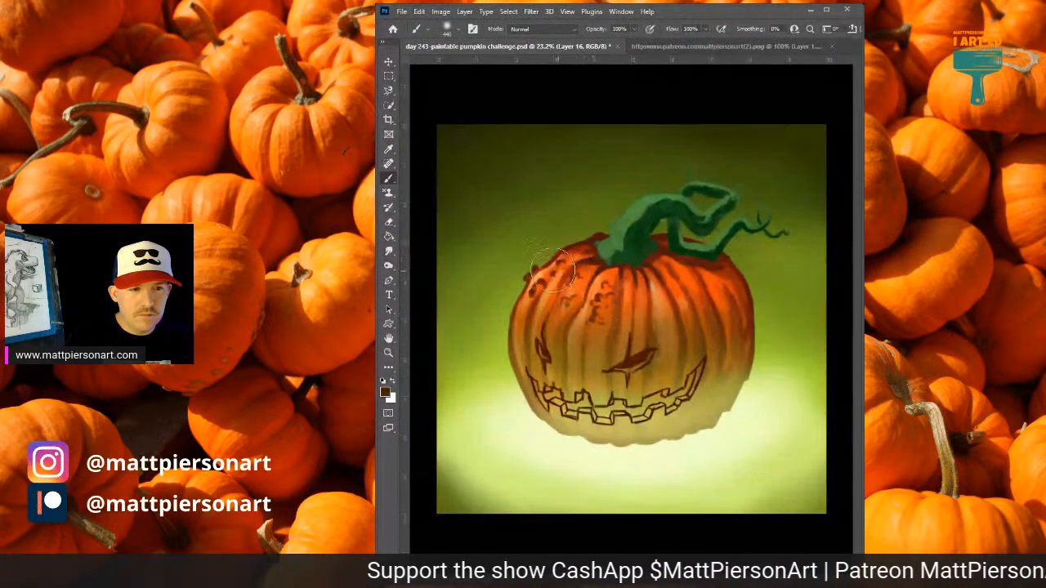
left_click_drag(528, 304, 594, 260)
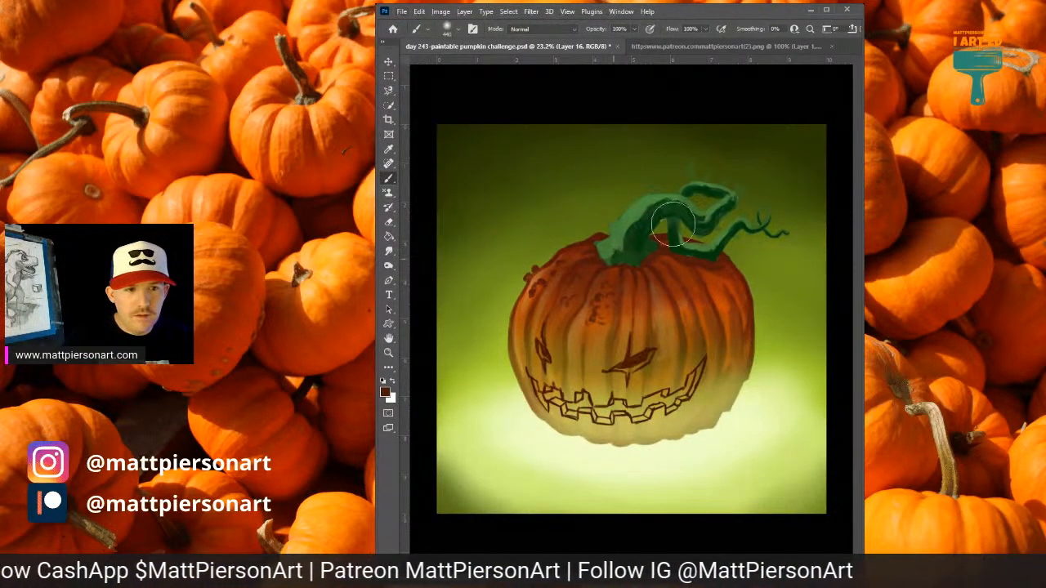
left_click(638, 268, "alt")
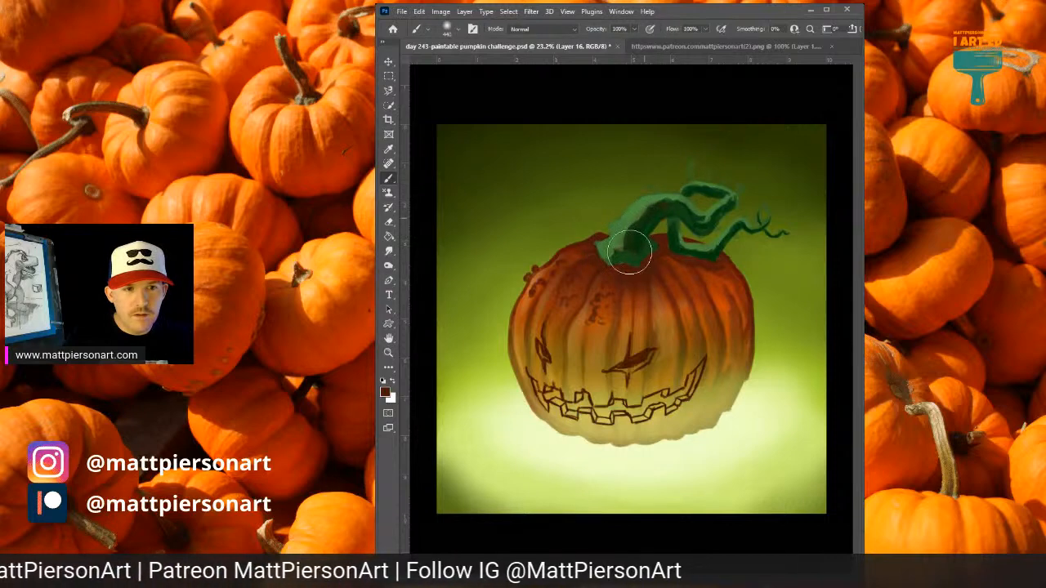
left_click_drag(630, 253, 648, 244)
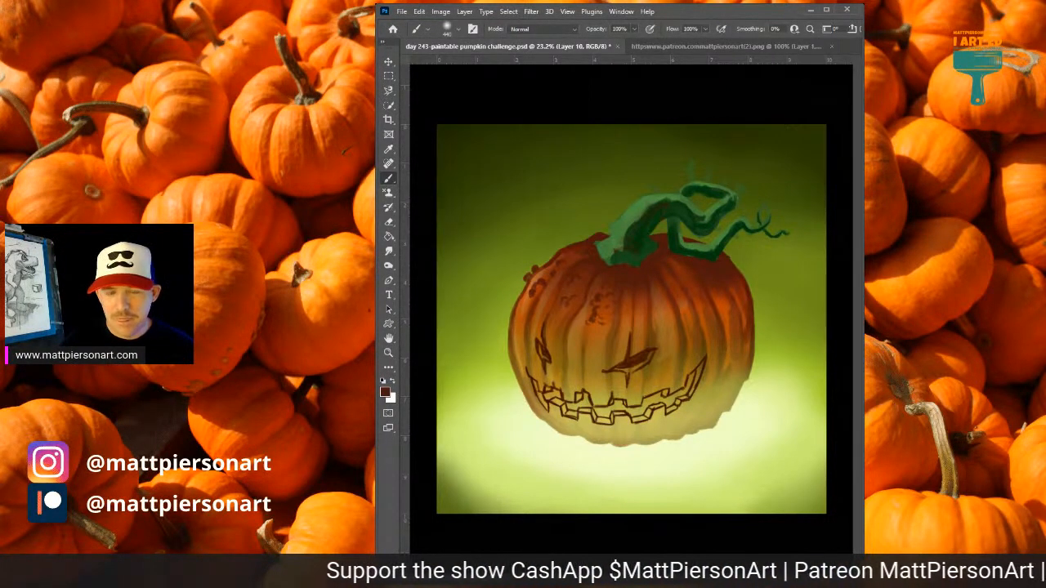
Switch the sketch, stem and tendril layers on and off to examine what each one contributes.
key("ctrl+comma")
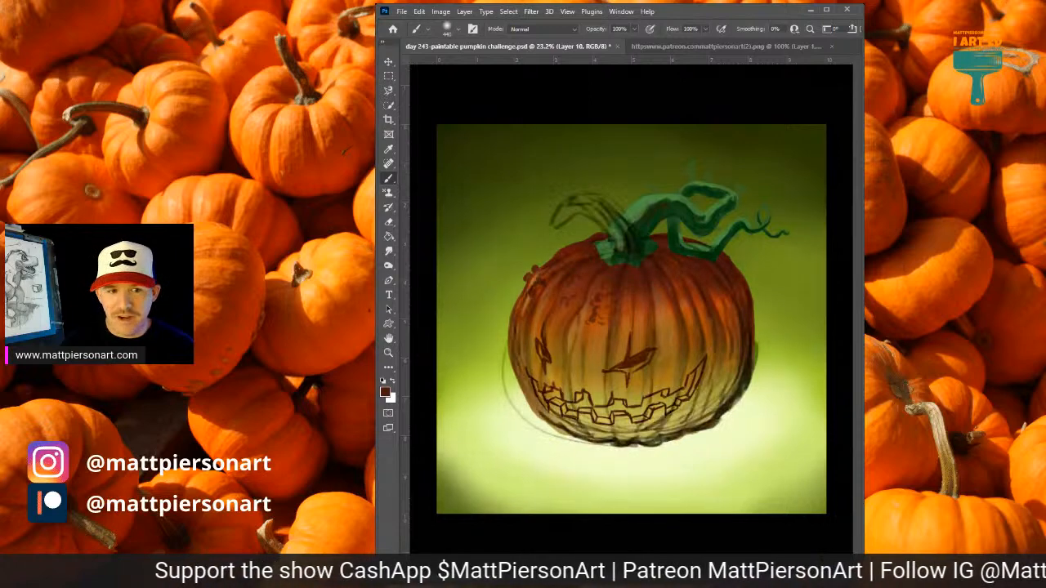
key("ctrl+comma")
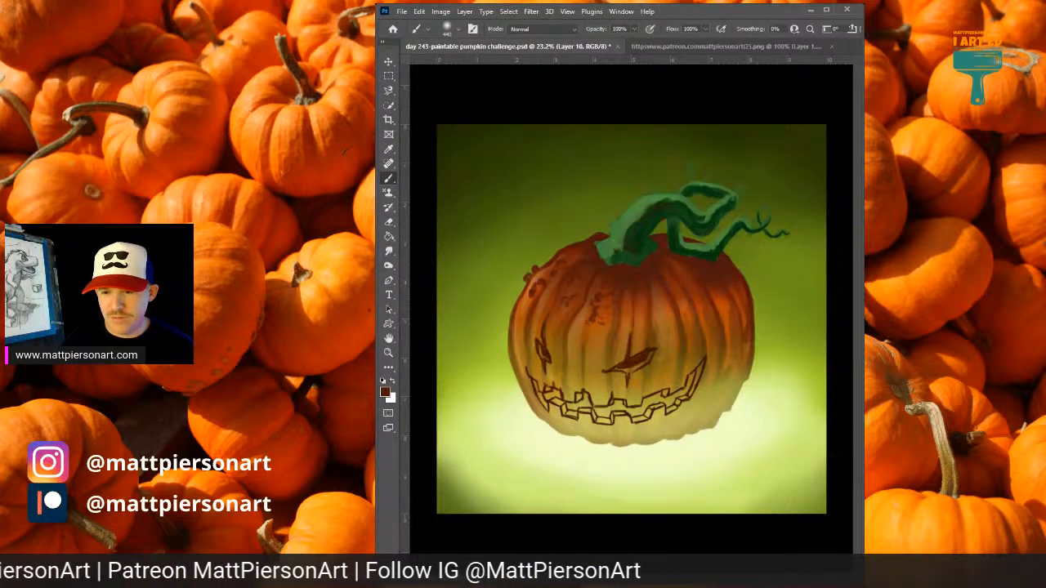
key("ctrl+comma")
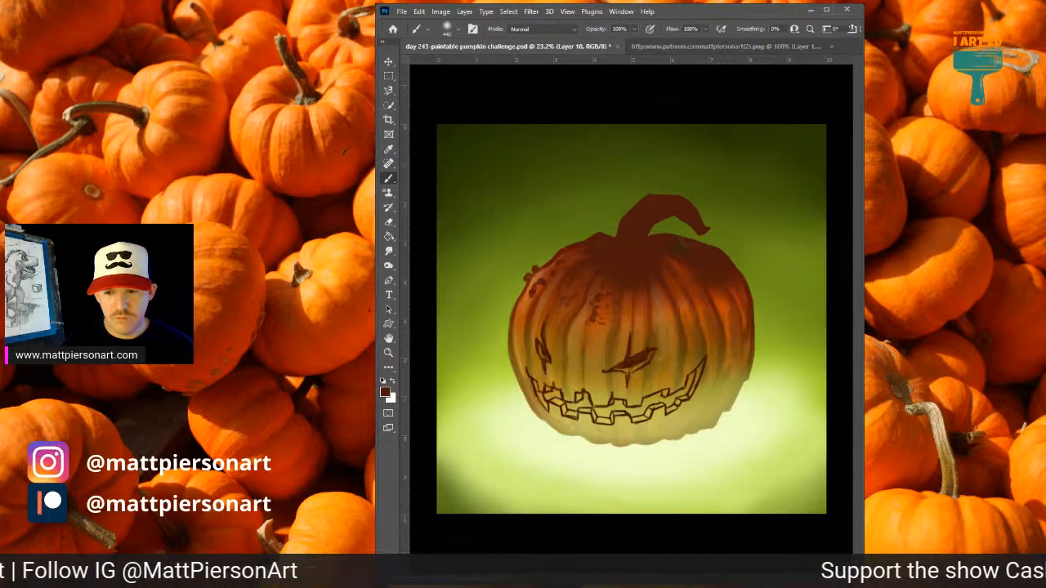
key("ctrl+comma")
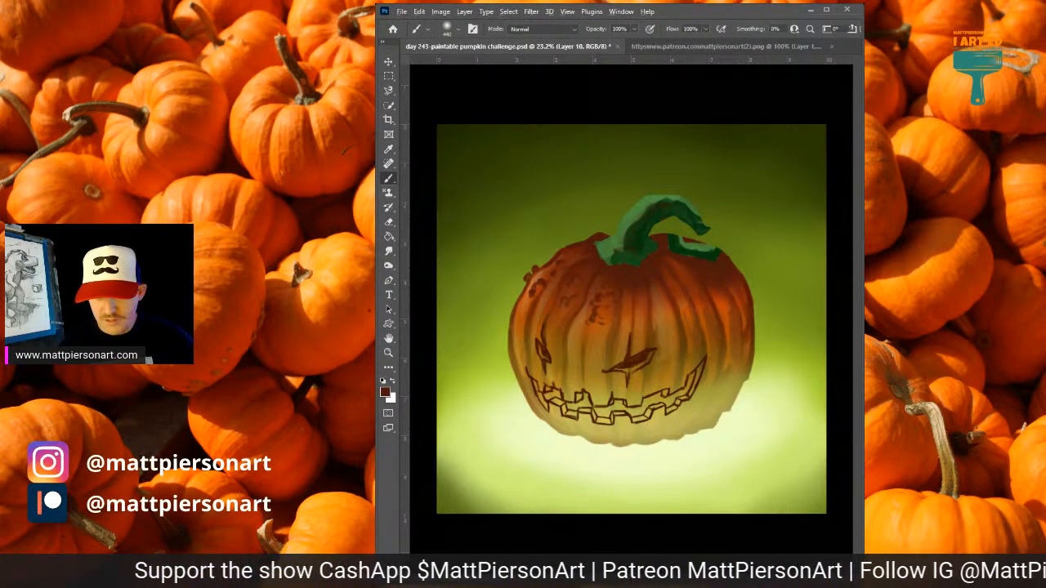
Undo the recent layer changes and hide the Layer 16 tint over the pumpkin and stem.
key("ctrl+comma")
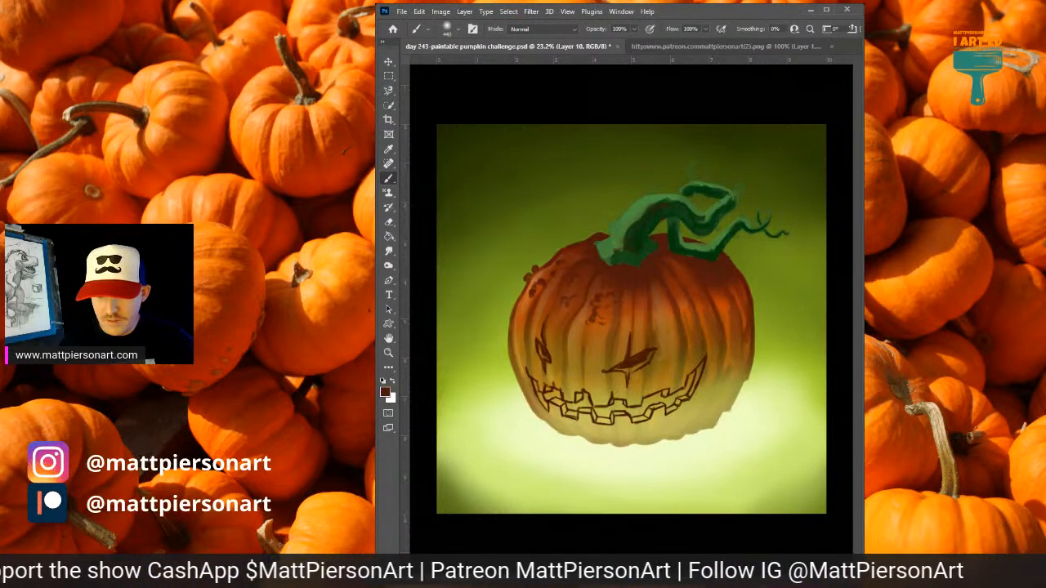
key("ctrl+z")
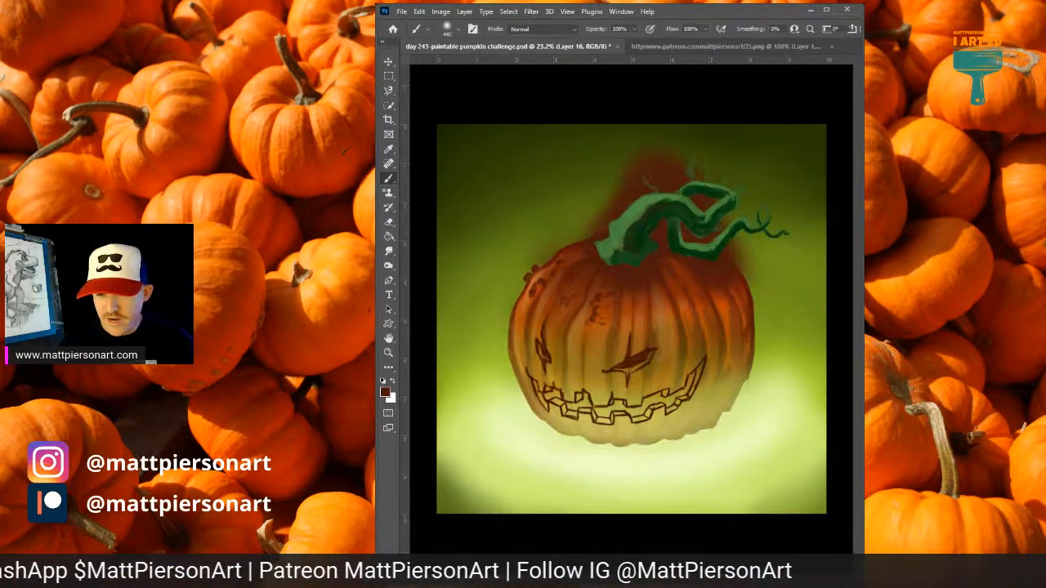
key("ctrl+z")
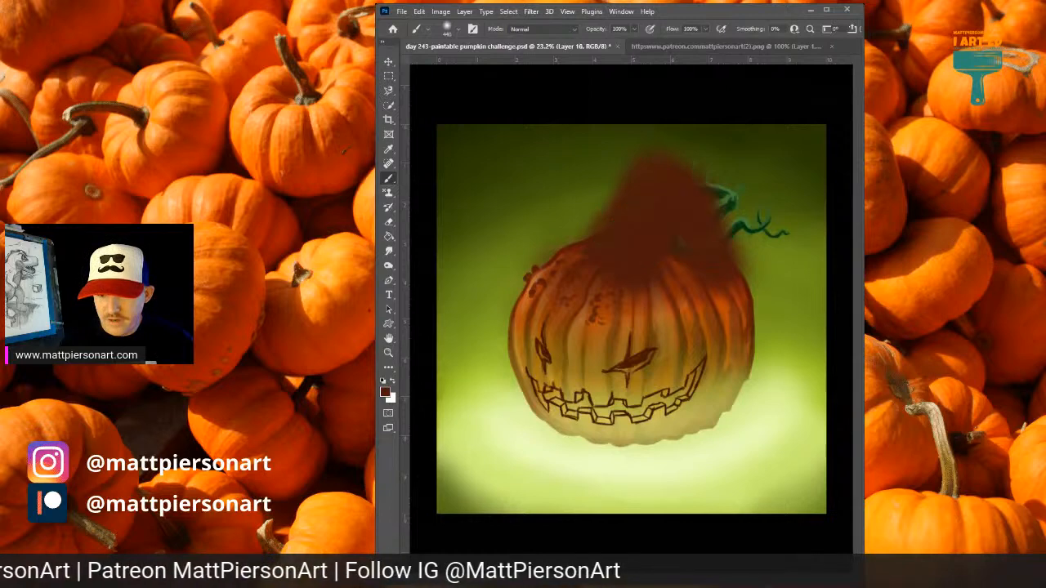
key("ctrl+z")
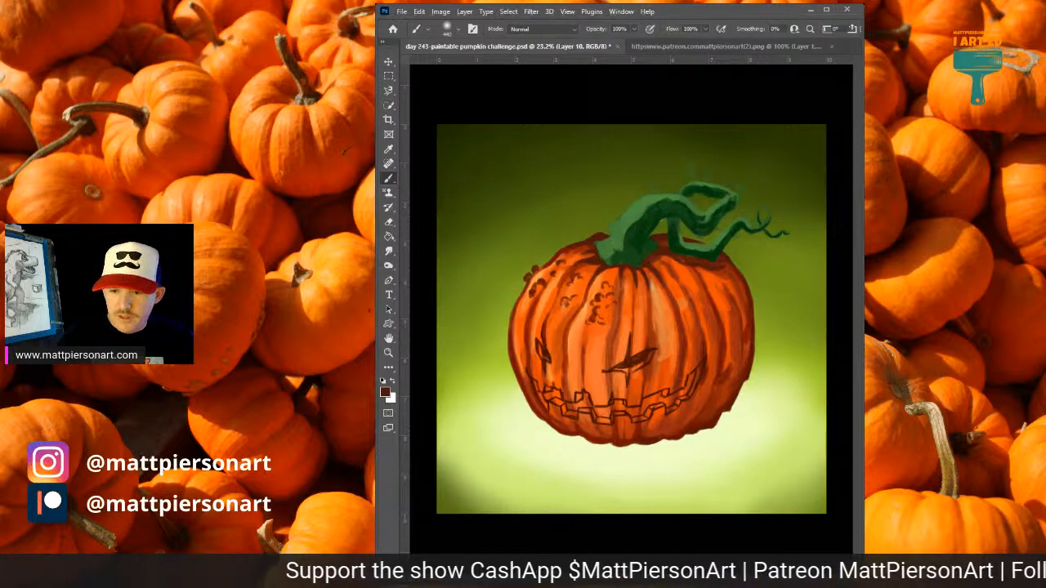
Duplicate Layer 10 and merge the pumpkin and stem artwork into a single combined layer.
key("ctrl+j")
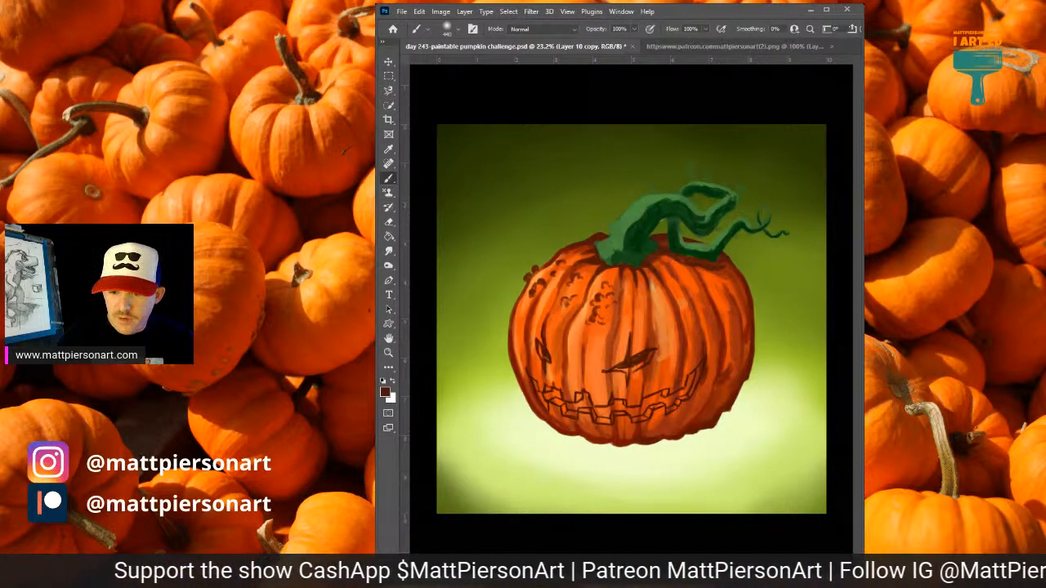
key("ctrl+e")
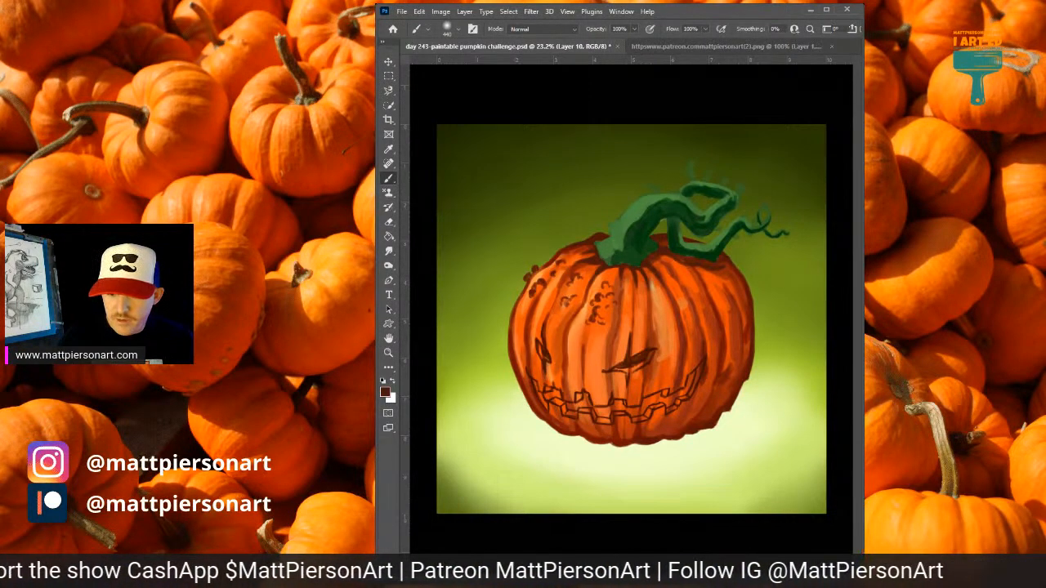
key("ctrl+j")
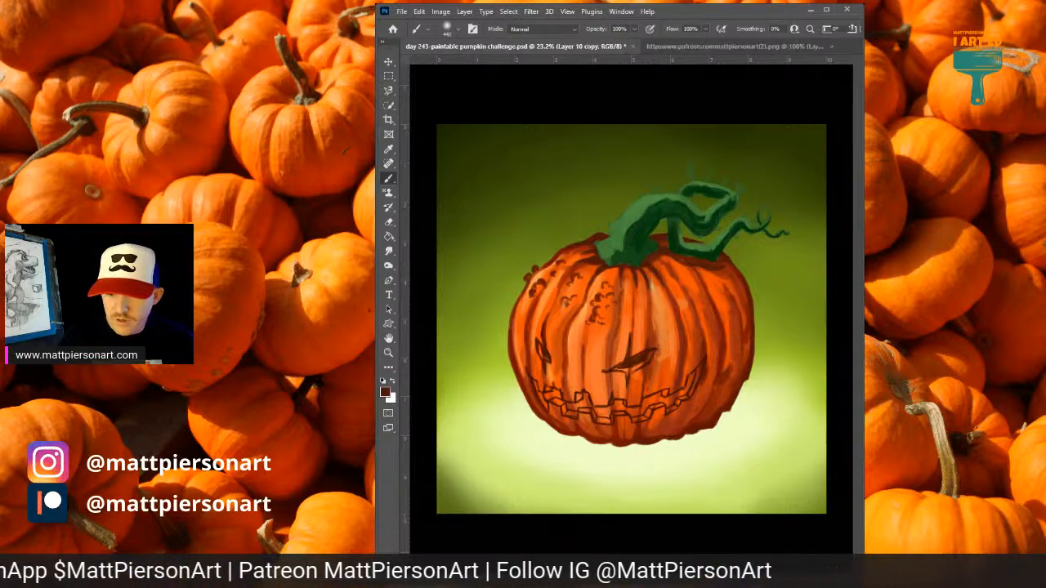
key("ctrl+shift+e")
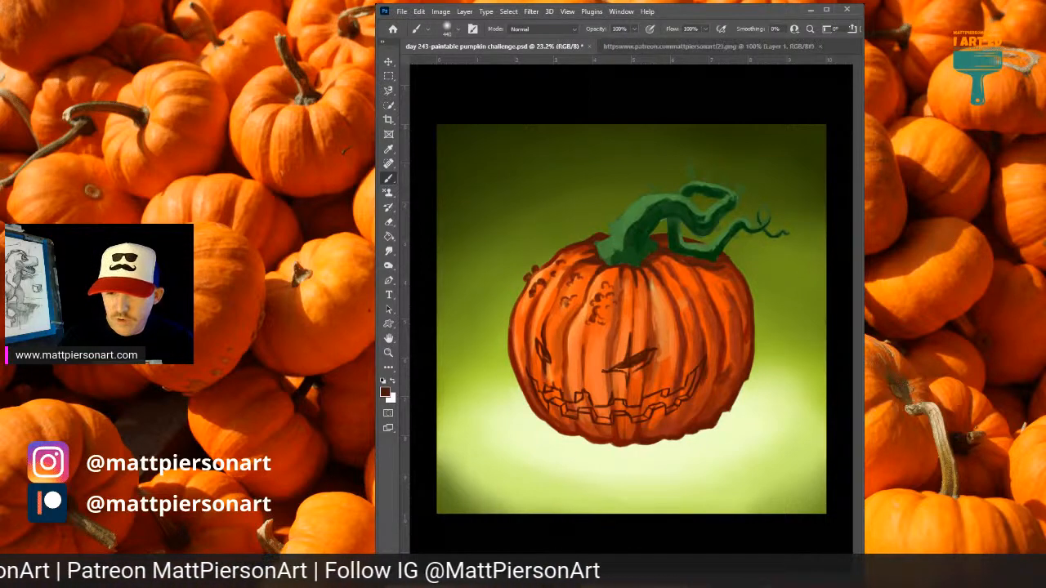
key("ctrl+z")
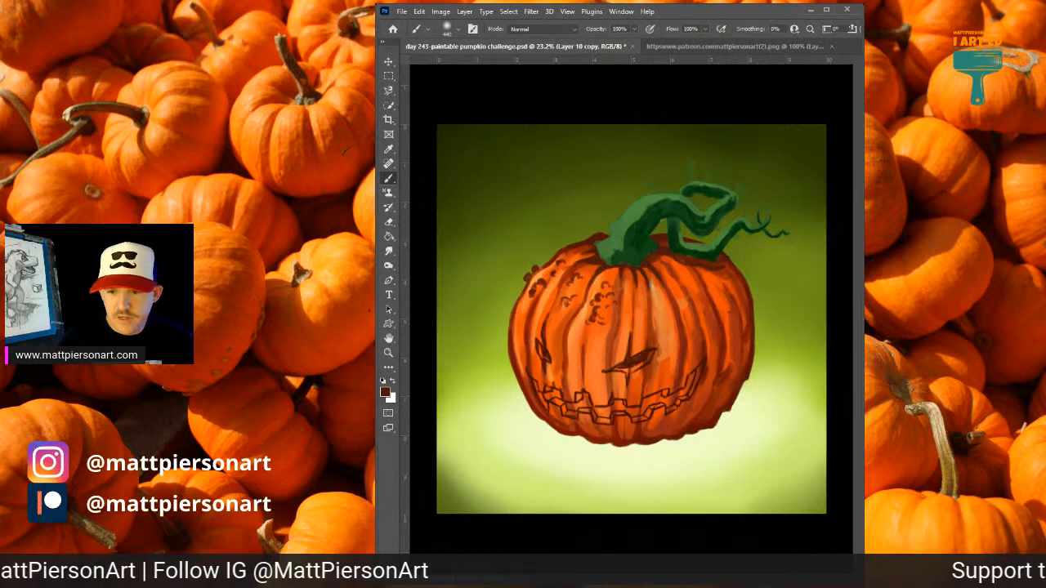
Clip the Layer 16 tint to the combined pumpkin and stem layer, and clear its existing paint.
key("ctrl+alt+g")
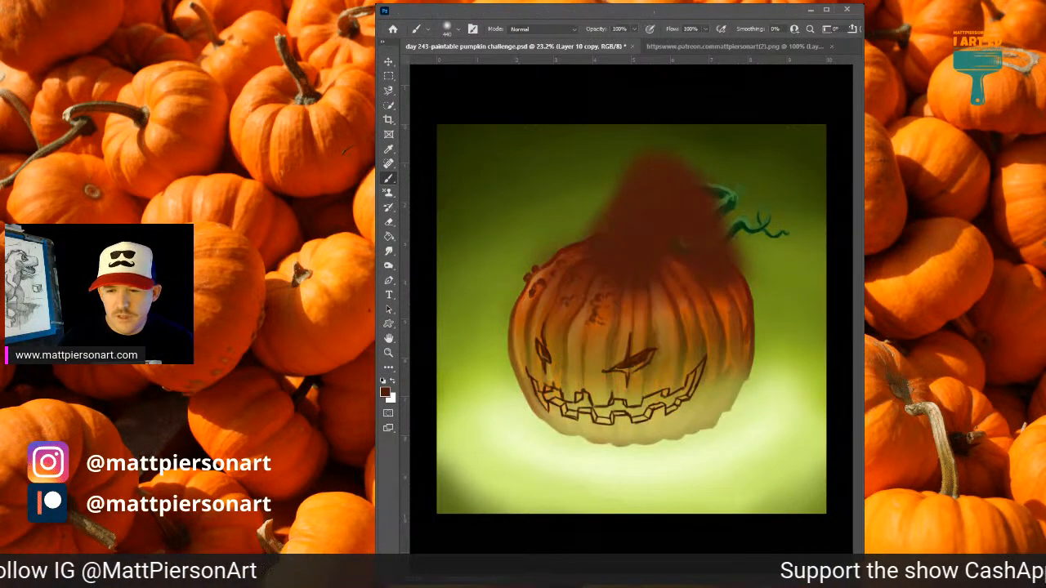
key("ctrl+alt+g")
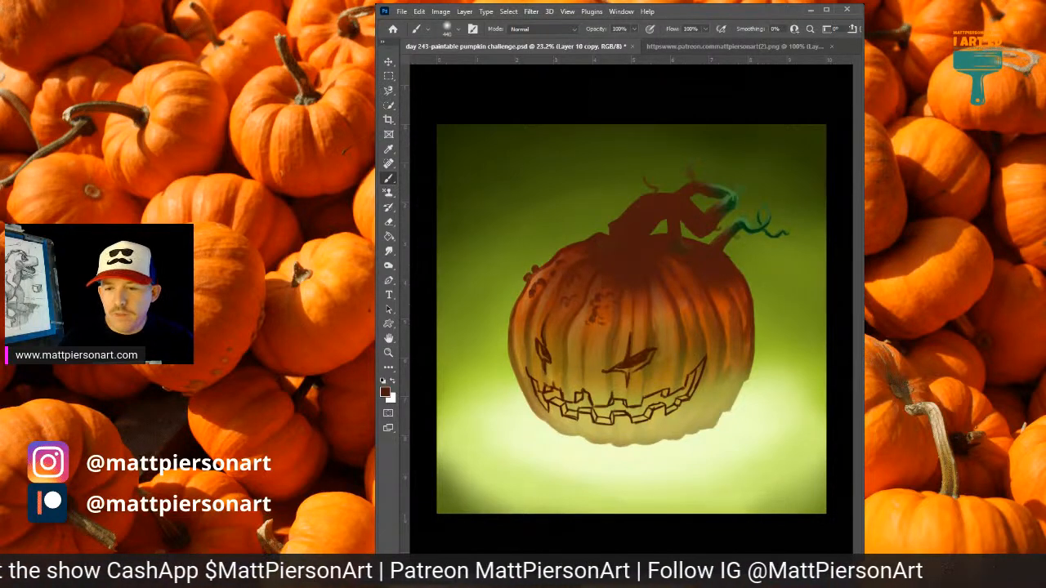
key("ctrl+e")
key("ctrl+z")
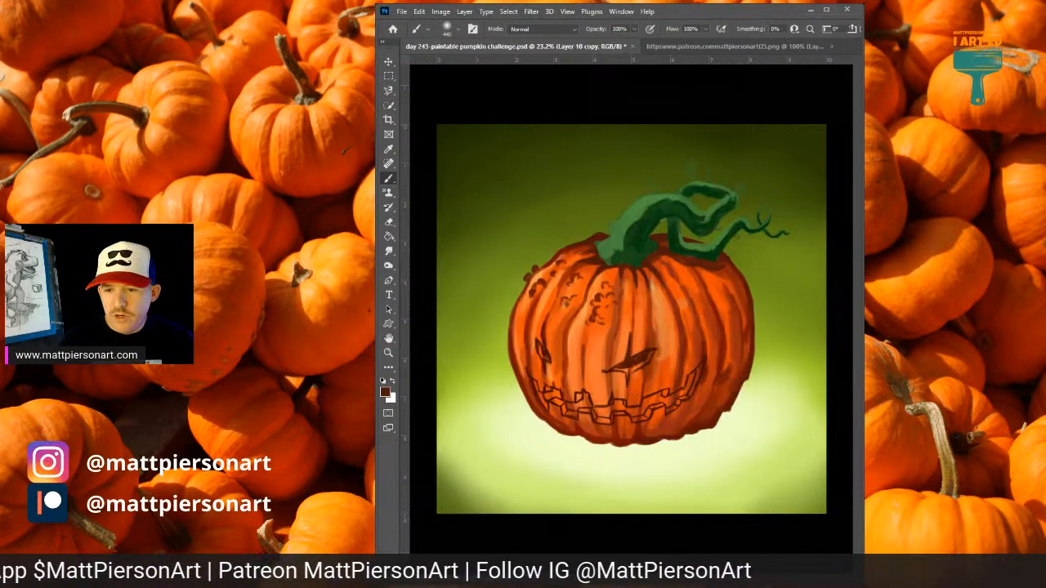
key("ctrl+shift+z")
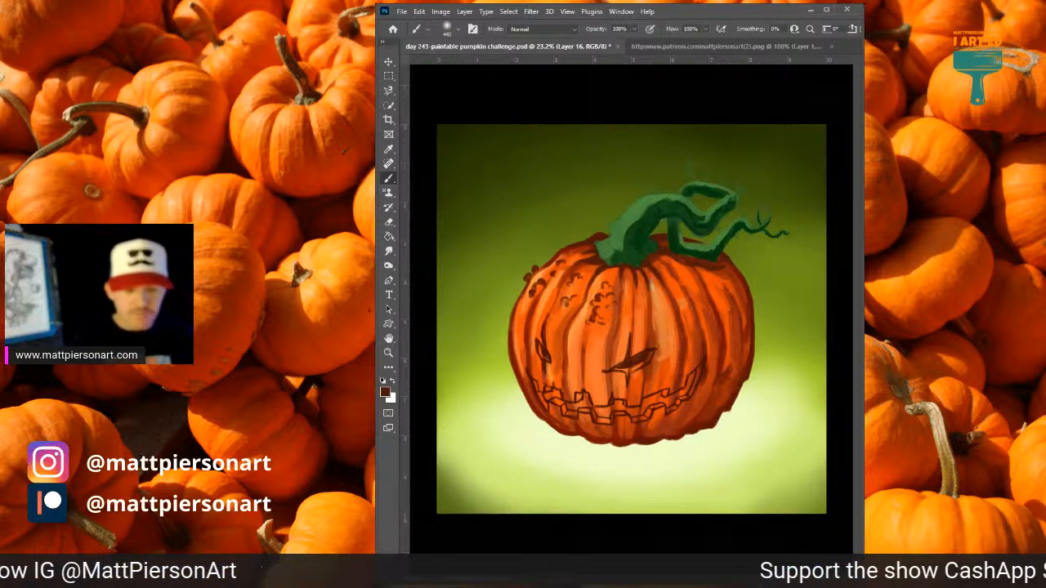
On Layer 16, brush sampled pale yellow-green over the pumpkin's lower part and mid olive green across its middle.
left_click(584, 486, "alt")
mouse_move(513, 380)
left_mouse_down()
mouse_move(546, 396)
mouse_move(725, 399)
mouse_move(773, 365)
mouse_move(695, 422)
mouse_move(495, 390)
left_mouse_up()
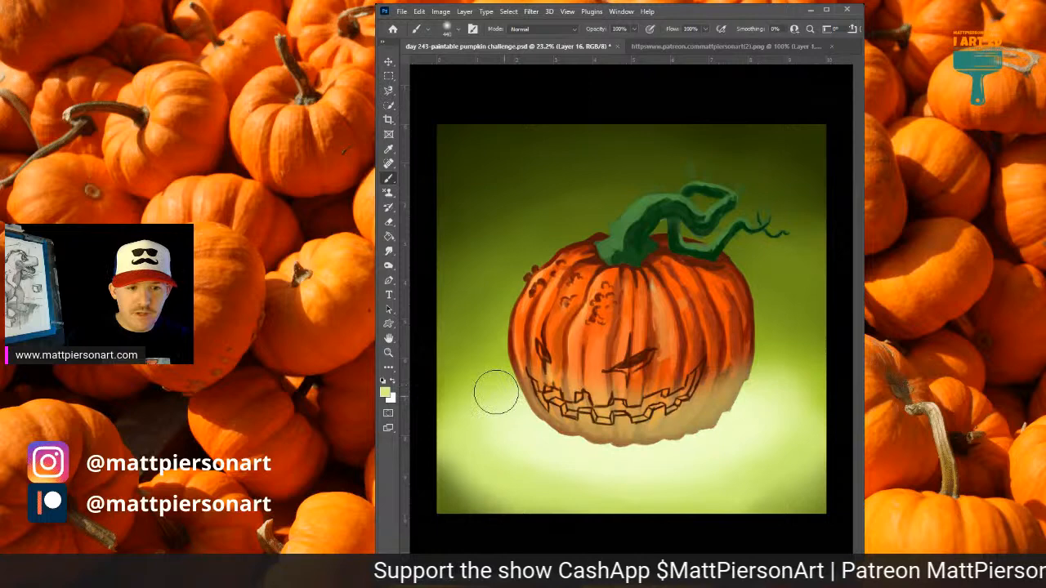
left_click(494, 328, "alt")
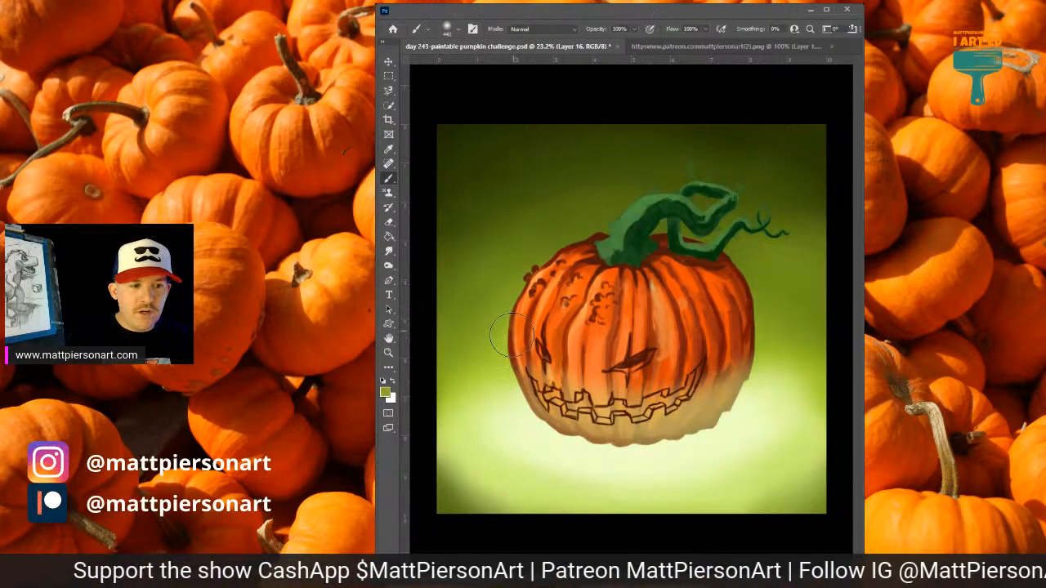
mouse_move(510, 335)
left_mouse_down()
mouse_move(787, 327)
mouse_move(646, 368)
left_mouse_up()
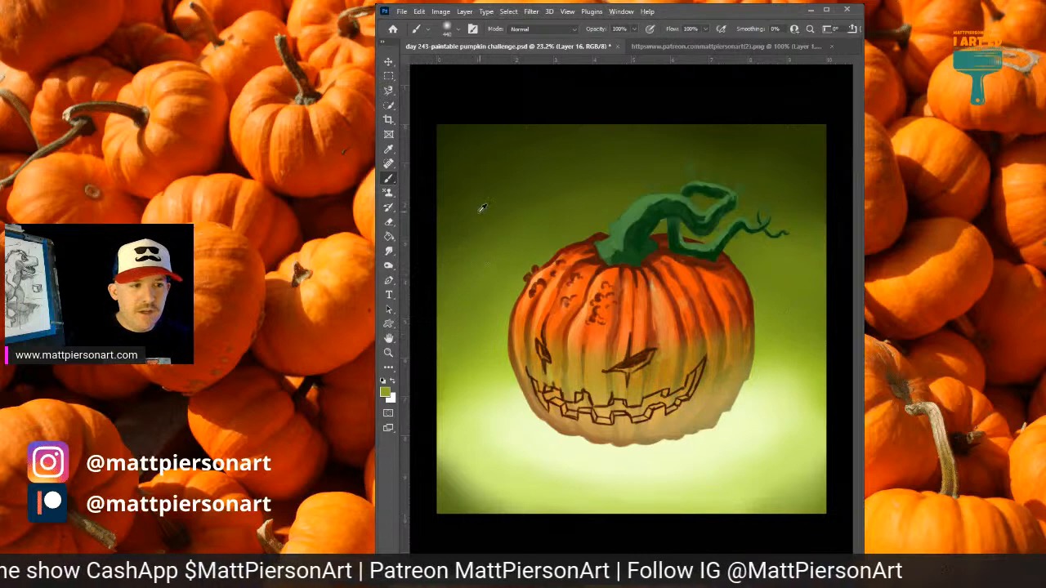
key("ctrl+z")
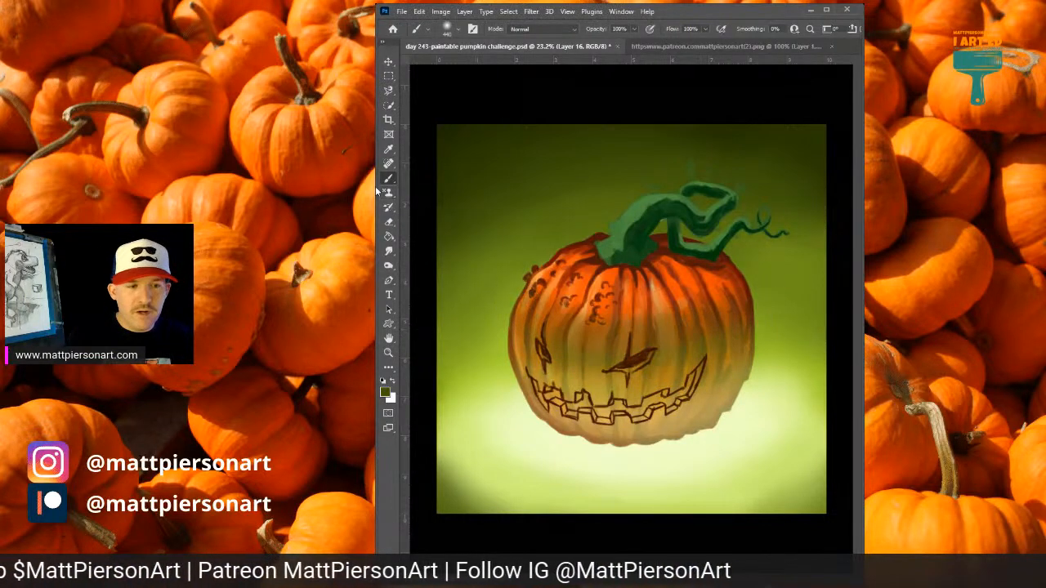
Brush darker sampled olive green over the pumpkin's upper body and dark red-brown around the base of the stem.
left_click_drag(541, 299, 739, 311)
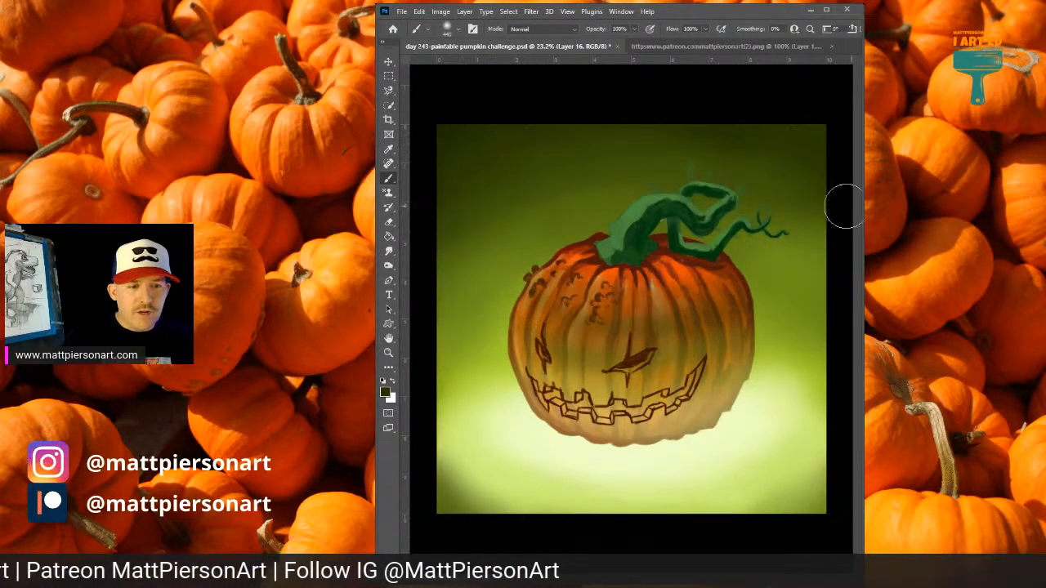
left_click_drag(534, 305, 701, 284)
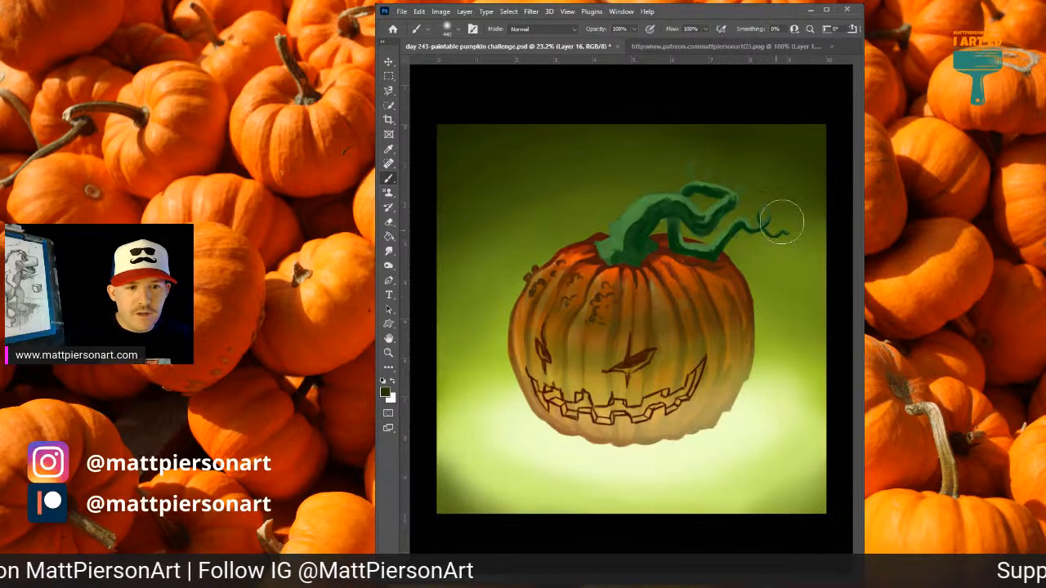
left_click(591, 255, "alt")
mouse_move(564, 263)
left_mouse_down()
mouse_move(672, 296)
mouse_move(544, 250)
mouse_move(695, 266)
left_mouse_up()
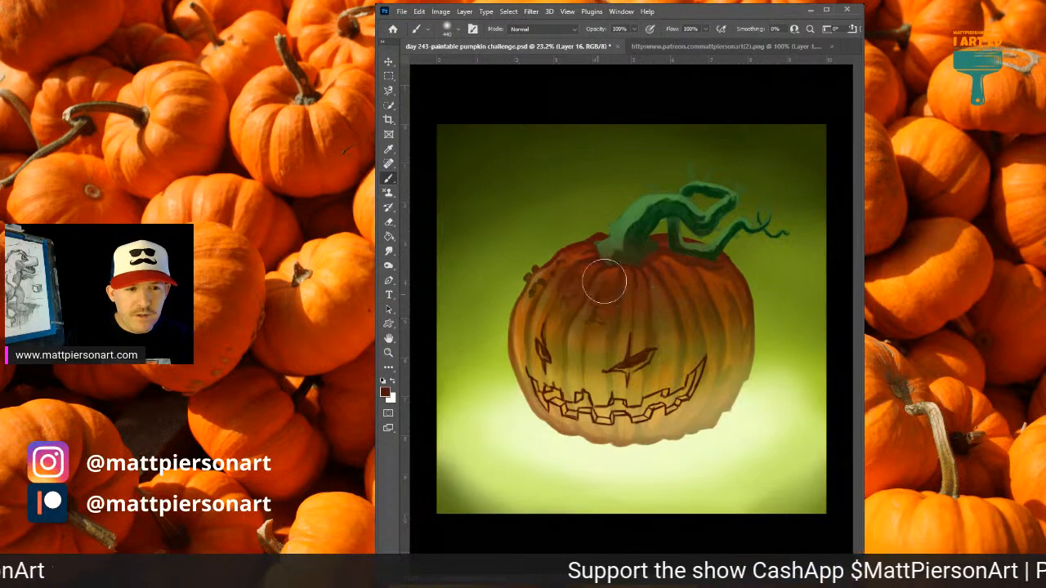
Brush sampled stem greens softly over the stem and tendrils to blend and darken them.
left_click(640, 205, "alt")
left_click_drag(636, 215, 605, 262)
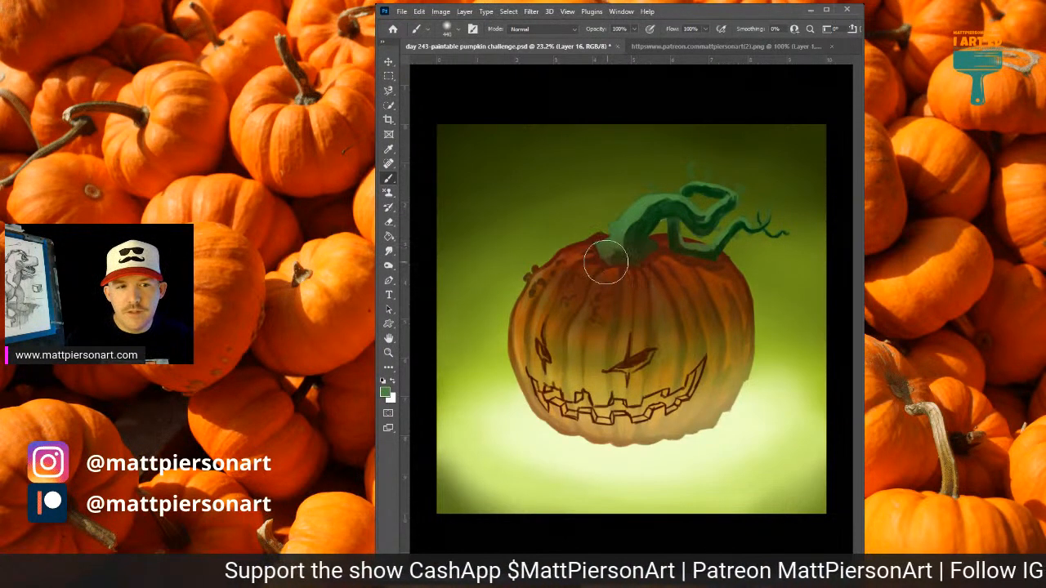
left_click(678, 198, "alt")
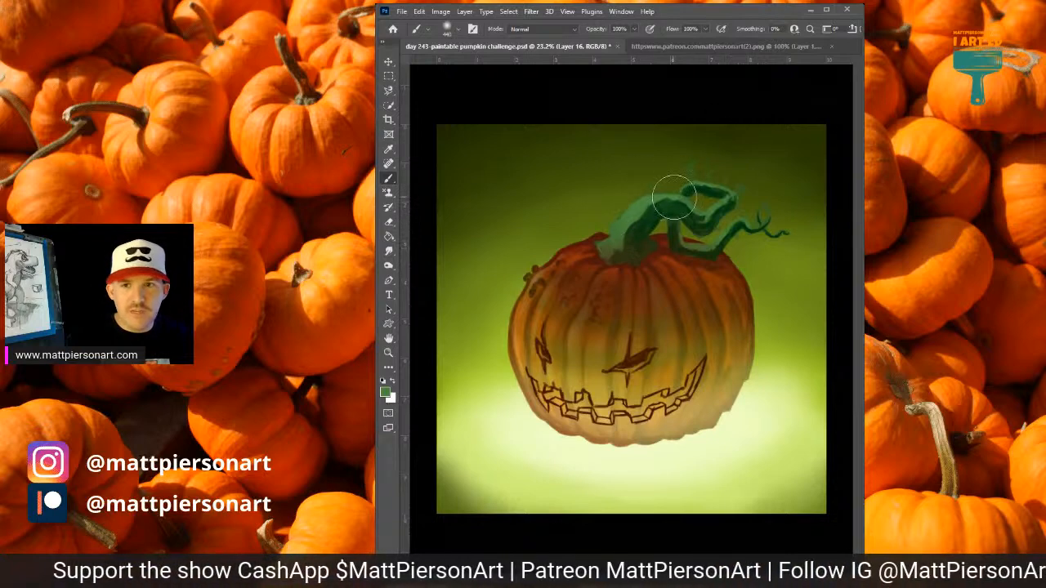
left_click(648, 222, "alt")
mouse_move(616, 249)
left_mouse_down()
mouse_move(710, 199)
mouse_move(694, 242)
mouse_move(658, 234)
mouse_move(735, 211)
mouse_move(766, 225)
left_mouse_up()
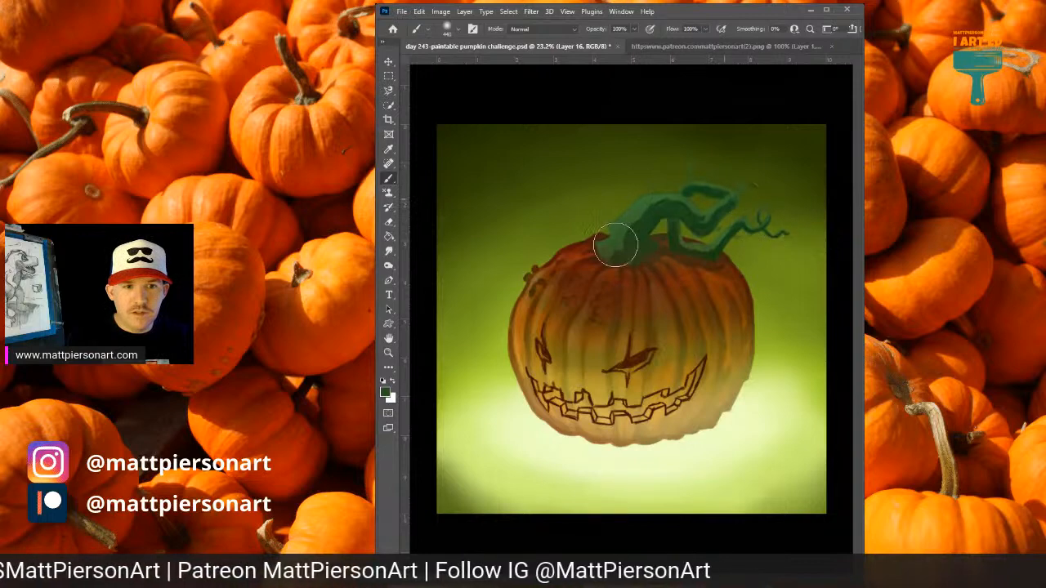
mouse_move(616, 243)
left_mouse_down()
mouse_move(661, 201)
mouse_move(722, 211)
left_mouse_up()
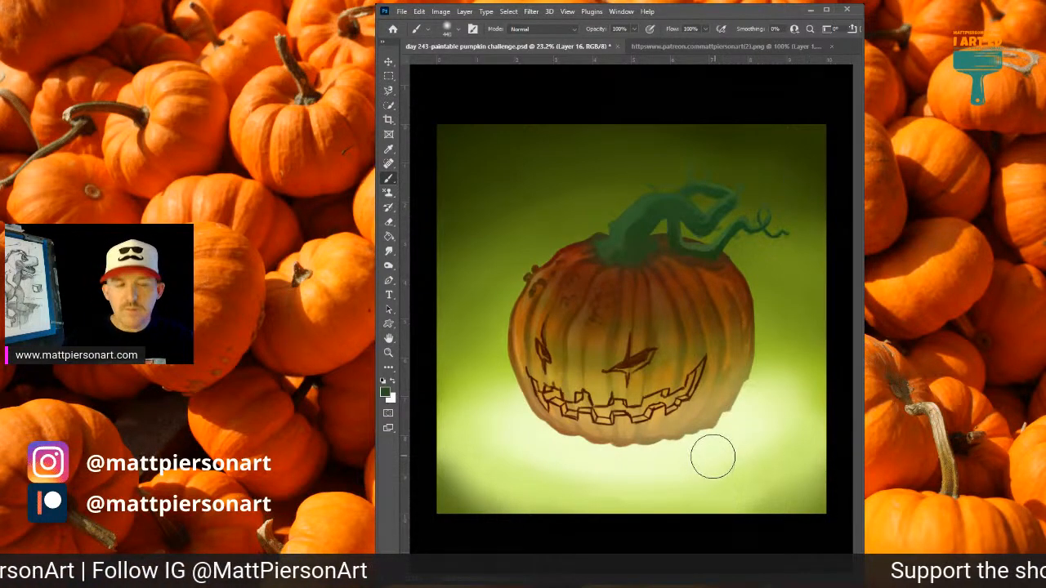
left_click_drag(618, 357, 625, 366)
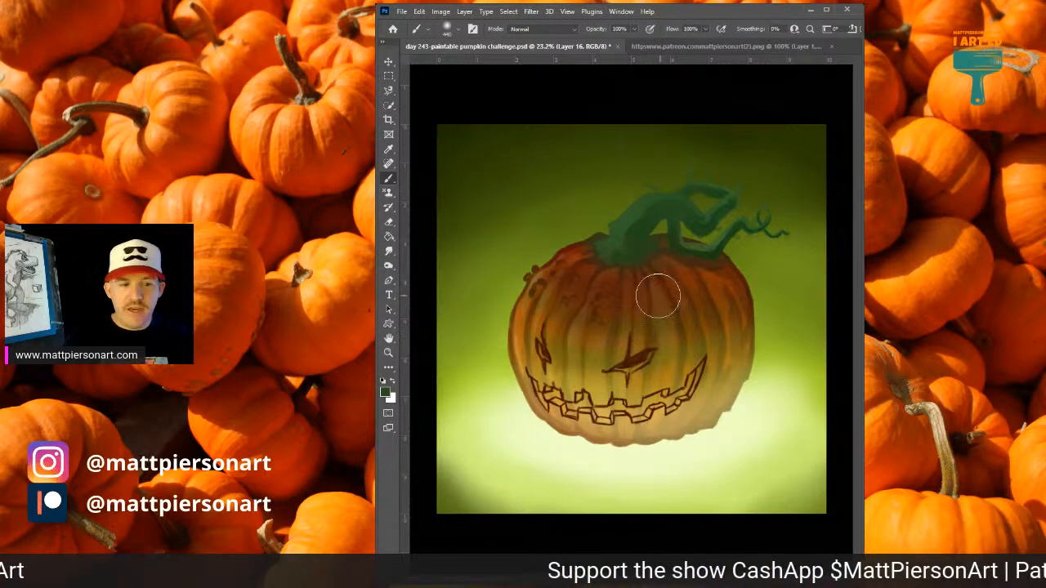
Add Layer 17 and try a short light peach stroke along the pumpkin's bottom edge with a small hard brush.
mouse_move(775, 270)
left_mouse_down()
mouse_move(761, 279)
mouse_move(743, 257)
left_mouse_up()
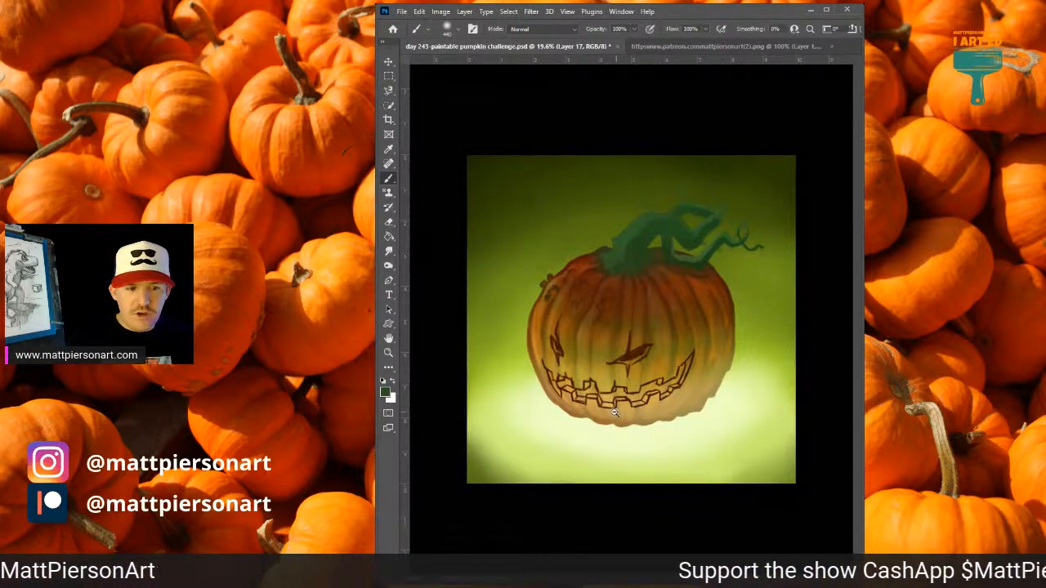
scroll(652, 328, "up", 5)
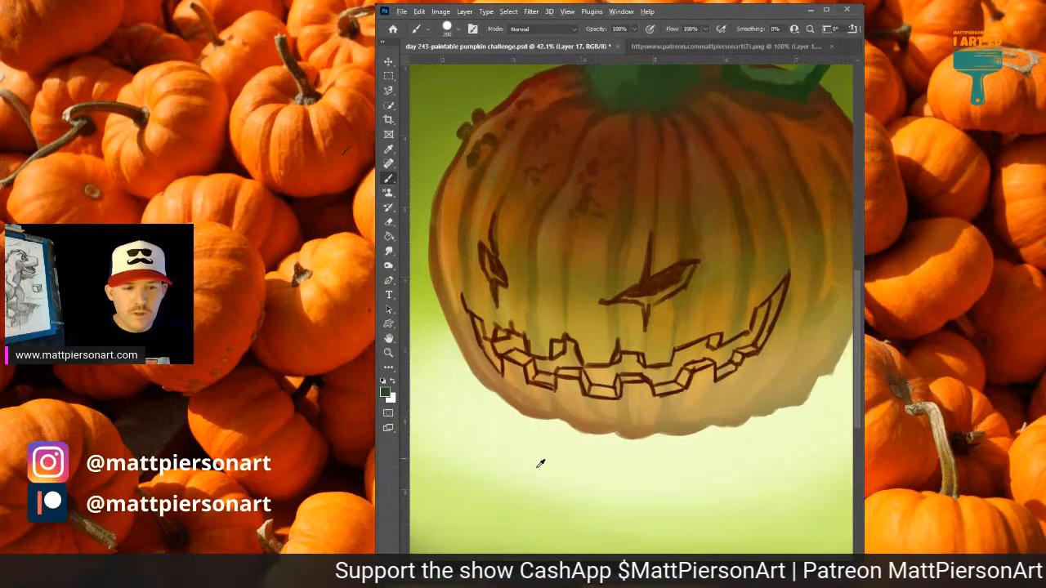
left_click(587, 402, "alt")
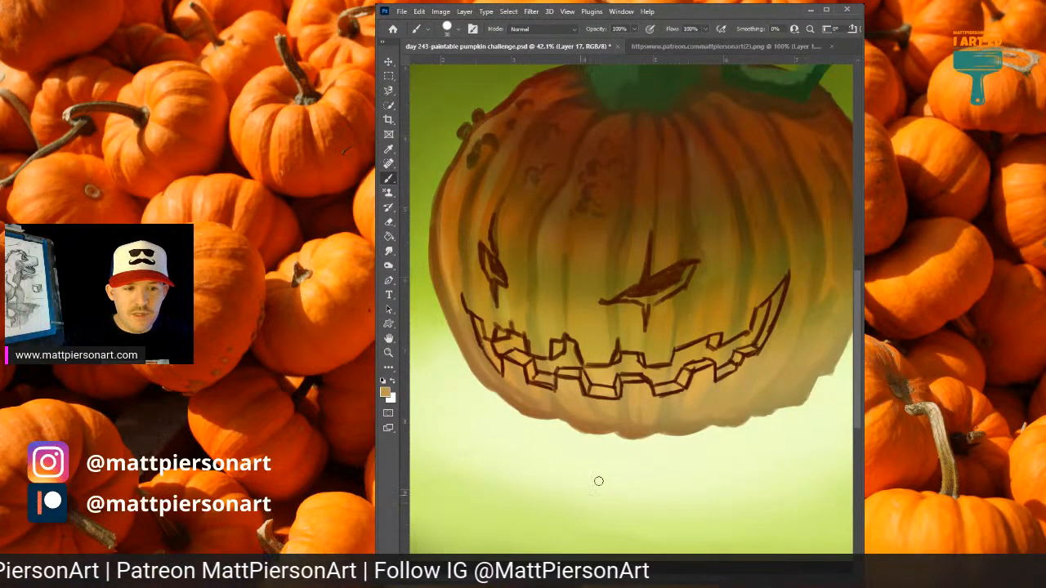
left_click(605, 390, "alt")
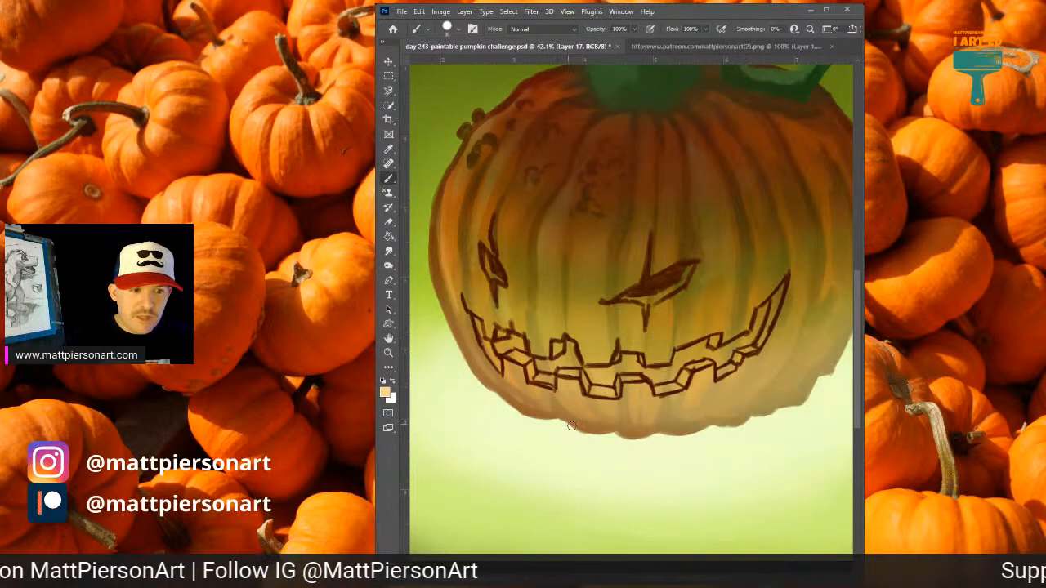
mouse_move(571, 425)
left_mouse_down()
mouse_move(613, 425)
mouse_move(603, 431)
left_mouse_up()
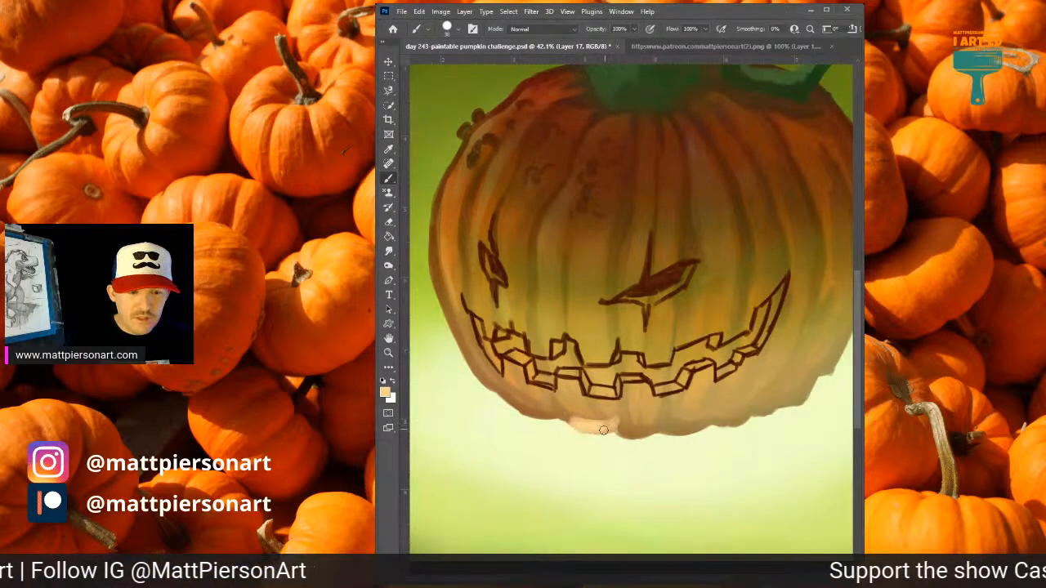
scroll(609, 437, "down", 3)
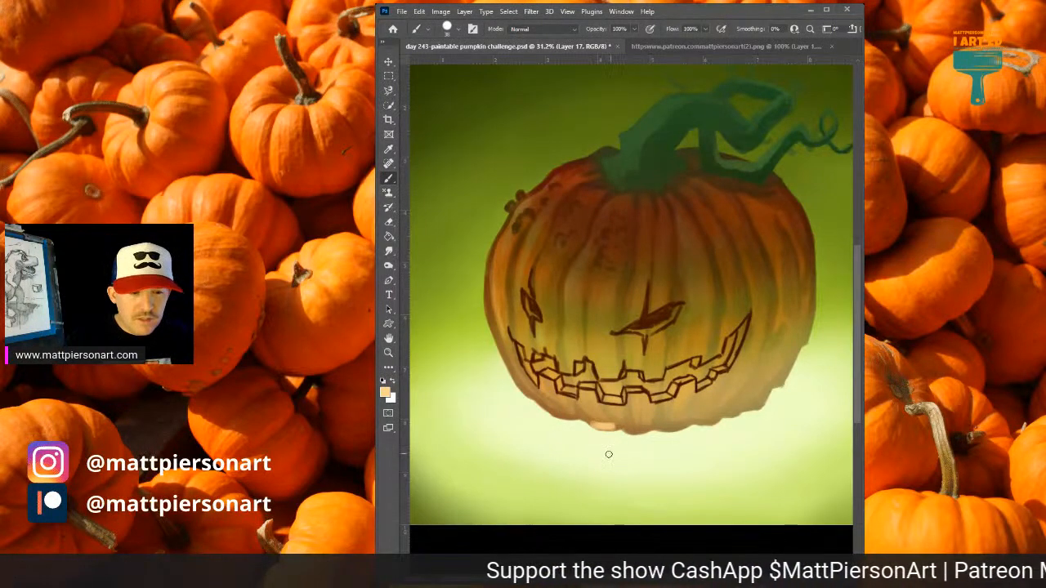
key("ctrl+z")
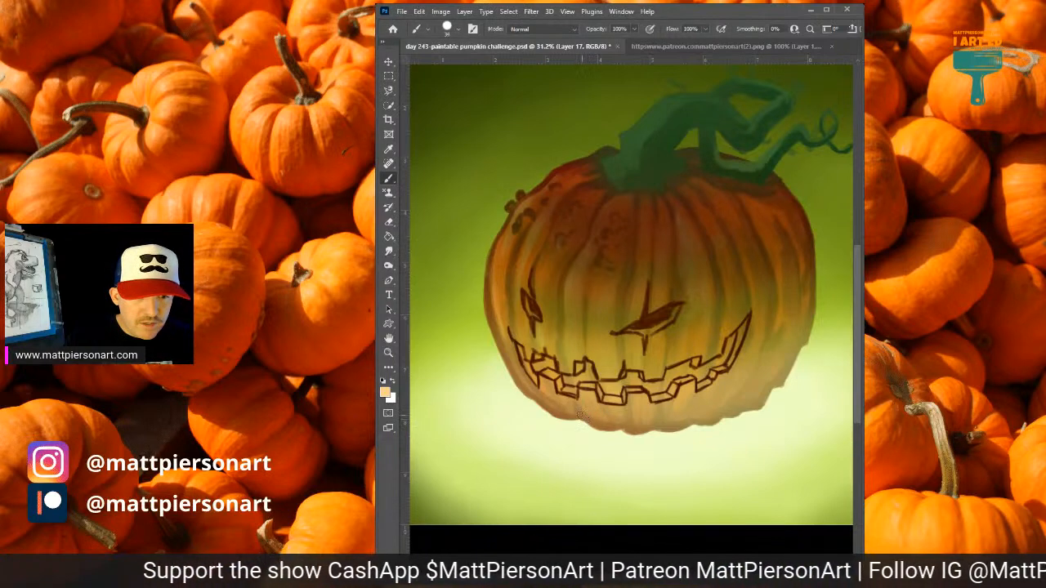
Brush sampled pale cream highlights along the pumpkin's bottom edge and up its lower left side.
mouse_move(579, 413)
left_mouse_down()
mouse_move(619, 428)
mouse_move(594, 421)
left_mouse_up()
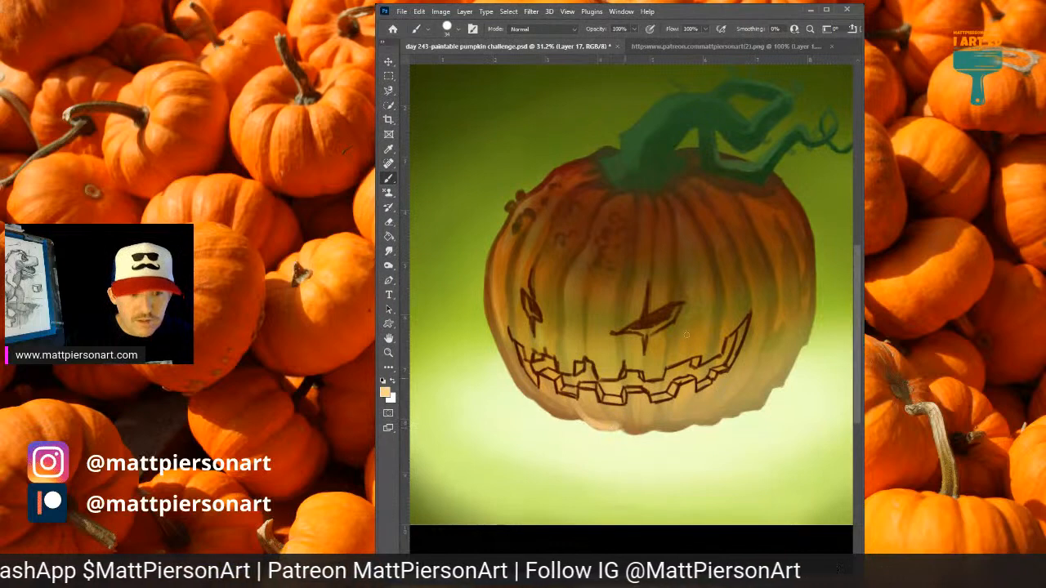
left_click(596, 435, "alt")
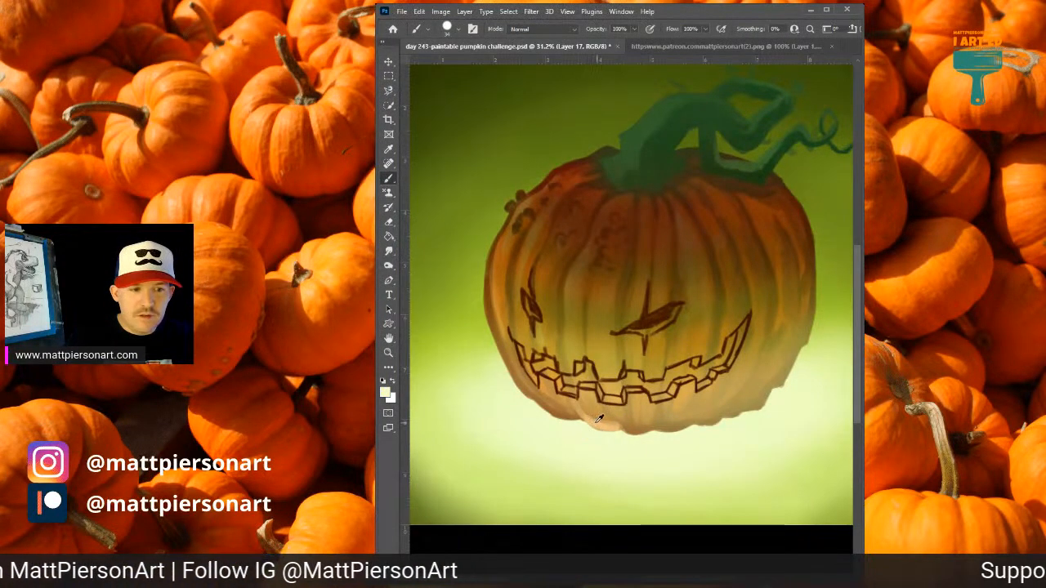
left_click(599, 418, "alt")
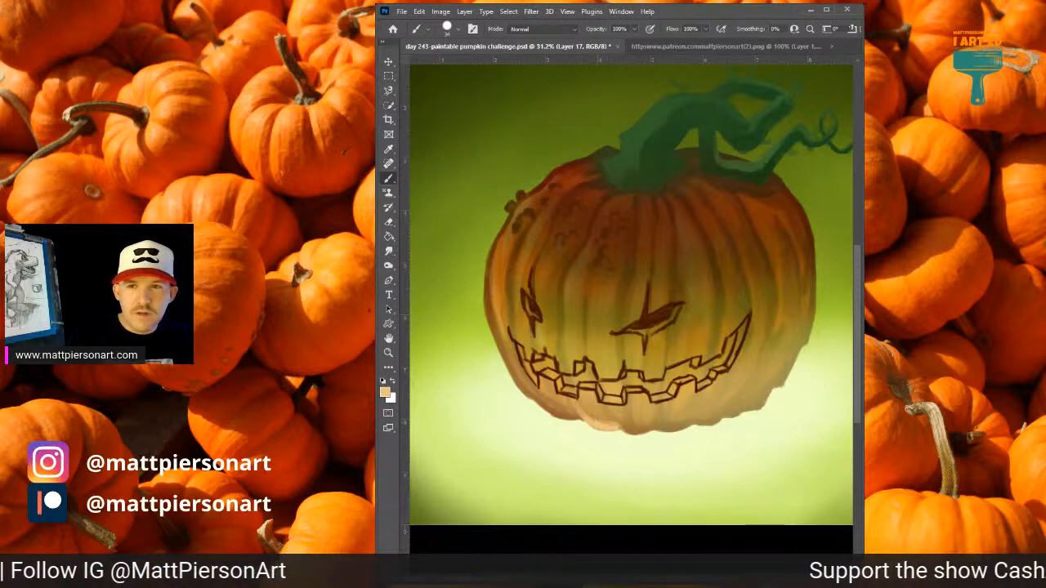
left_click(602, 416, "alt")
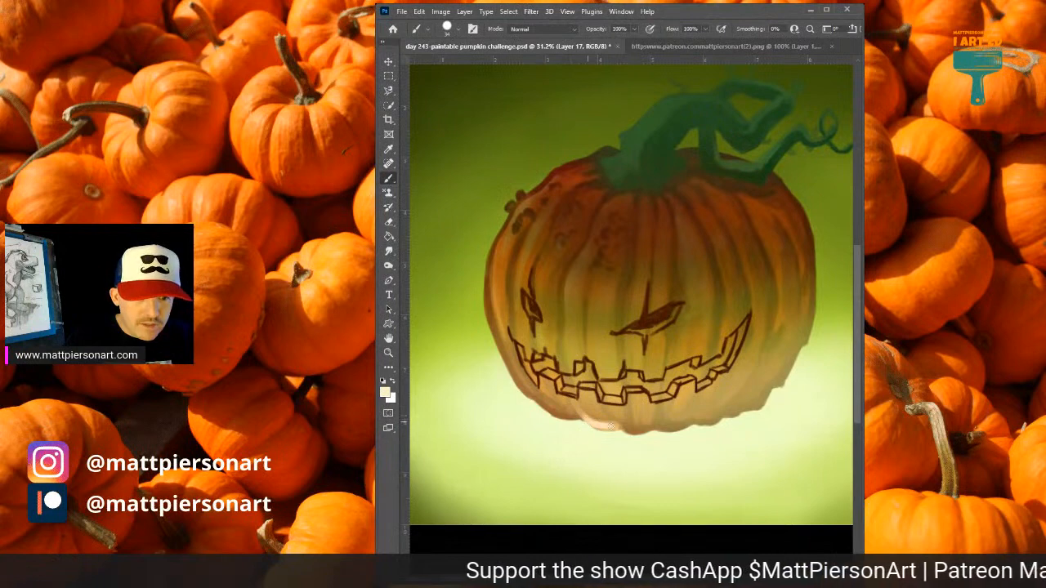
mouse_move(586, 416)
left_mouse_down()
mouse_move(620, 437)
mouse_move(614, 425)
mouse_move(635, 431)
mouse_move(573, 422)
mouse_move(575, 411)
mouse_move(562, 421)
mouse_move(534, 397)
mouse_move(564, 418)
mouse_move(548, 413)
mouse_move(567, 399)
mouse_move(577, 417)
mouse_move(560, 414)
mouse_move(641, 431)
mouse_move(625, 428)
mouse_move(626, 408)
mouse_move(623, 426)
mouse_move(637, 431)
mouse_move(674, 416)
mouse_move(657, 429)
mouse_move(632, 424)
mouse_move(656, 412)
left_mouse_up()
mouse_move(657, 413)
left_mouse_down()
mouse_move(652, 422)
mouse_move(679, 429)
mouse_move(638, 429)
left_mouse_up()
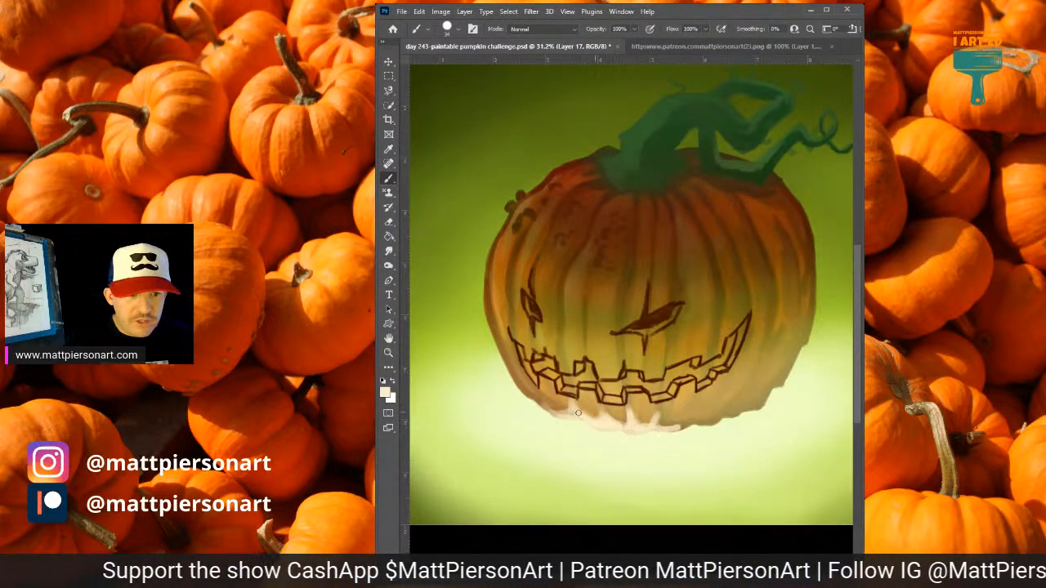
mouse_move(578, 412)
left_mouse_down()
mouse_move(545, 413)
mouse_move(511, 370)
mouse_move(551, 411)
mouse_move(527, 397)
mouse_move(565, 411)
left_mouse_up()
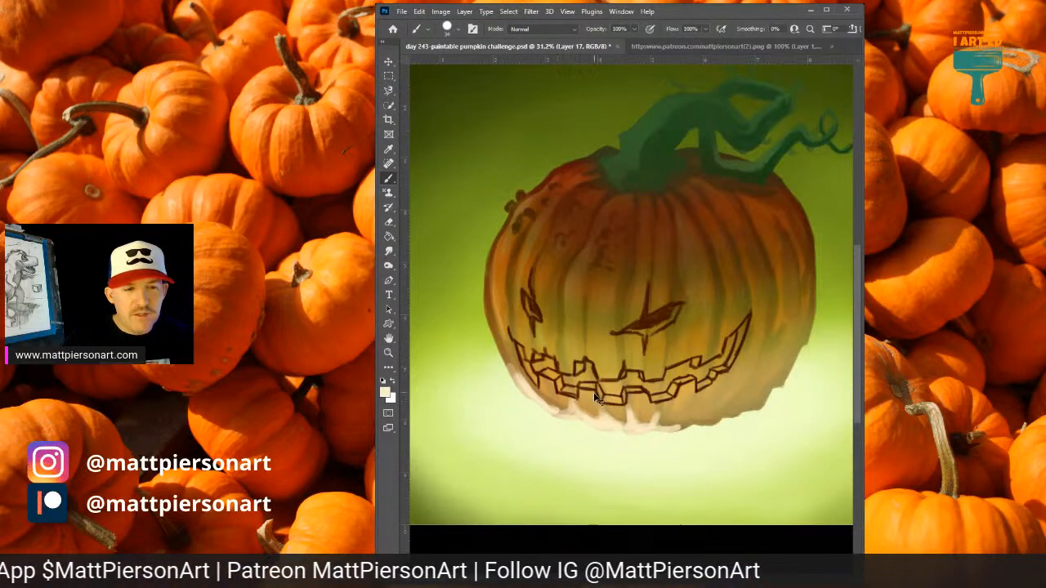
Brush sampled light tan strokes into the cream highlight along the lower left edge and below the teeth.
scroll(595, 397, "down", 2)
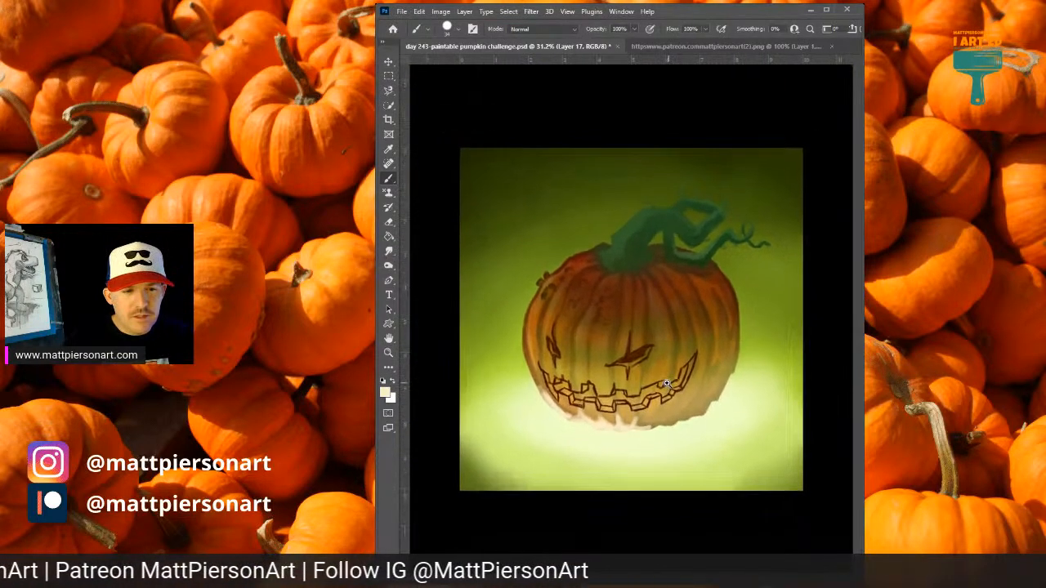
scroll(668, 383, "up", 1)
scroll(668, 382, "up", 4)
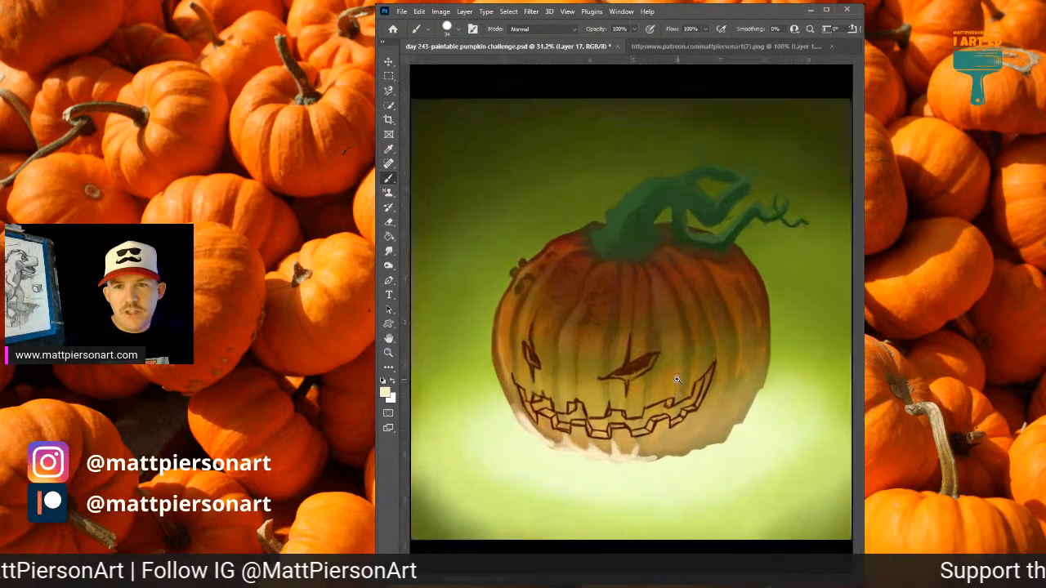
scroll(687, 371, "up", 1)
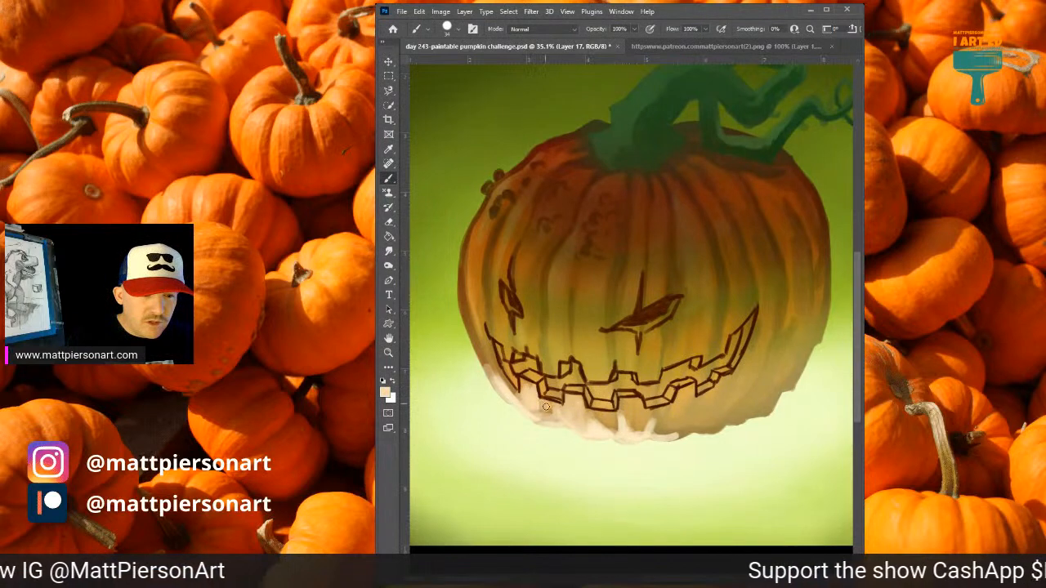
left_click_drag(524, 397, 492, 372)
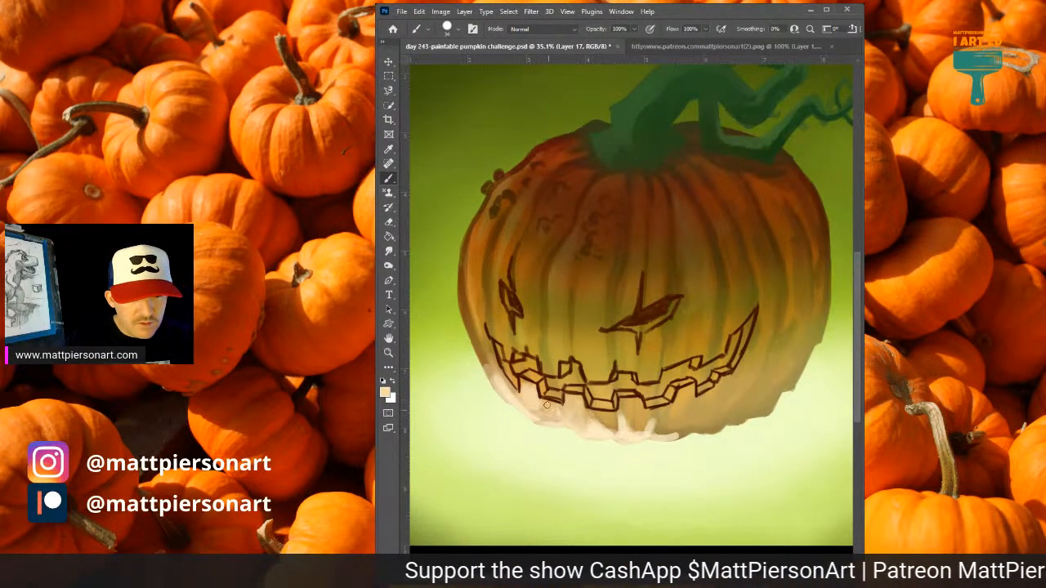
left_click_drag(594, 408, 613, 428)
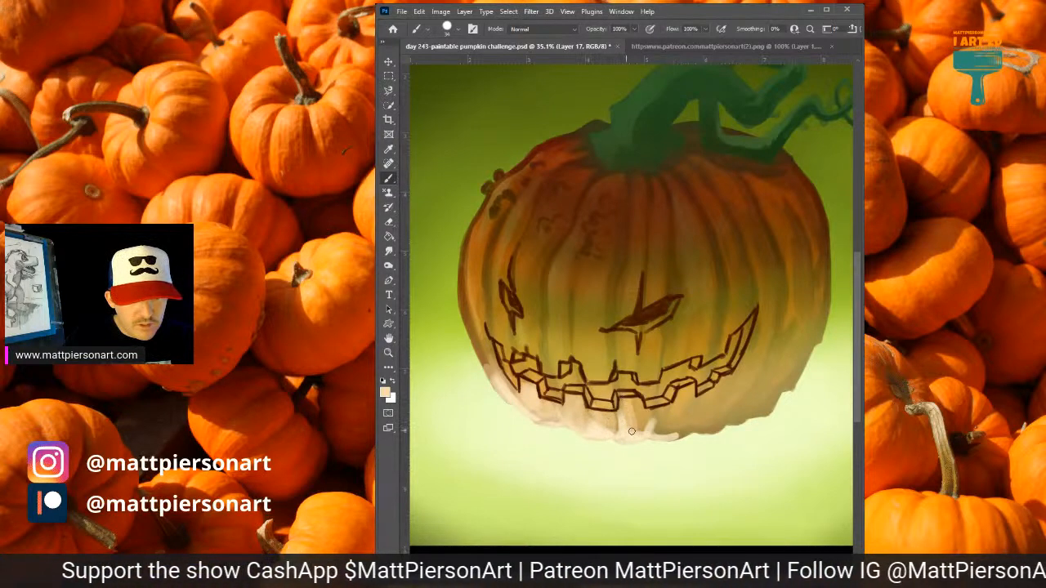
Blend the highlight at the bottom centre of the pumpkin with short strokes of sampled beige tones.
left_click(631, 413, "alt")
mouse_move(631, 415)
left_mouse_down()
mouse_move(655, 413)
mouse_move(638, 438)
mouse_move(653, 421)
mouse_move(673, 422)
mouse_move(662, 416)
mouse_move(664, 432)
mouse_move(653, 418)
mouse_move(653, 428)
mouse_move(689, 432)
left_mouse_up()
left_click(643, 413, "alt")
left_click(651, 421, "alt")
left_click(655, 420, "alt")
left_click(666, 421, "alt")
left_click(656, 423, "alt")
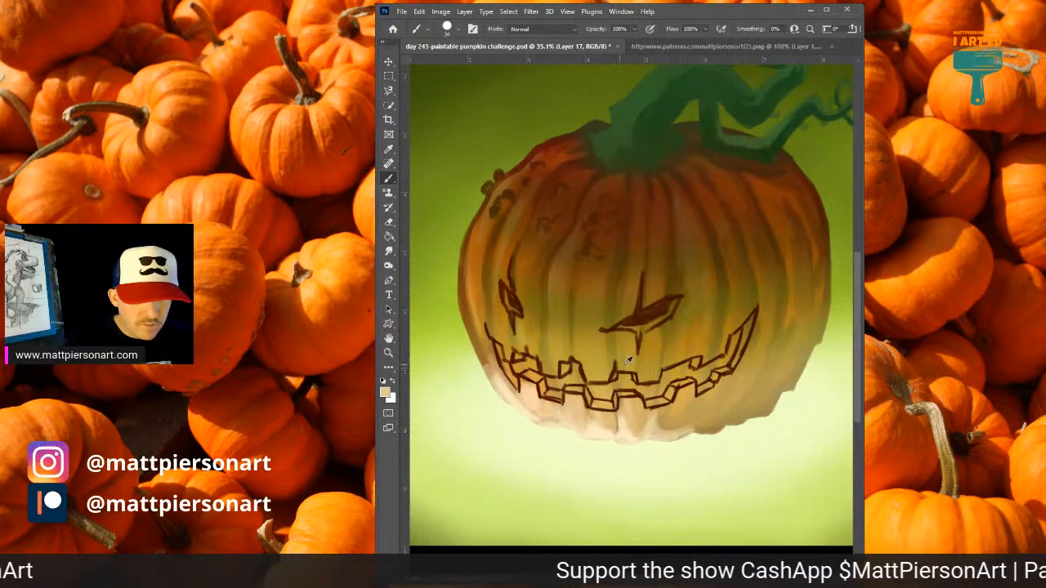
Paint sampled pale cream highlights up the two ribs above the middle of the mouth, tapering them with a smaller brush.
left_click(604, 427, "alt")
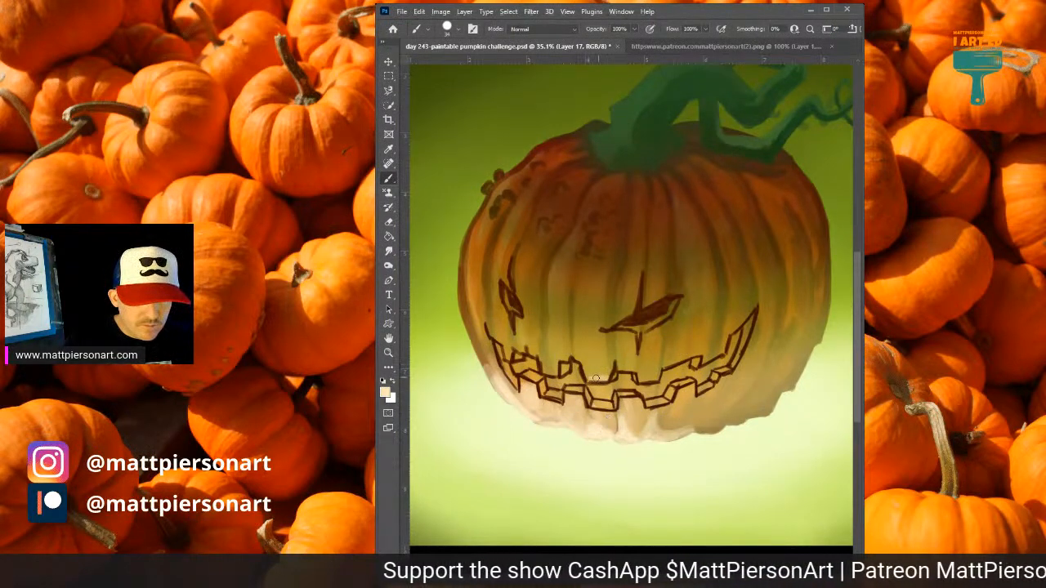
mouse_move(595, 377)
left_mouse_down()
mouse_move(573, 350)
mouse_move(574, 304)
left_mouse_up()
mouse_move(575, 345)
left_mouse_down()
mouse_move(575, 300)
mouse_move(596, 378)
left_mouse_up()
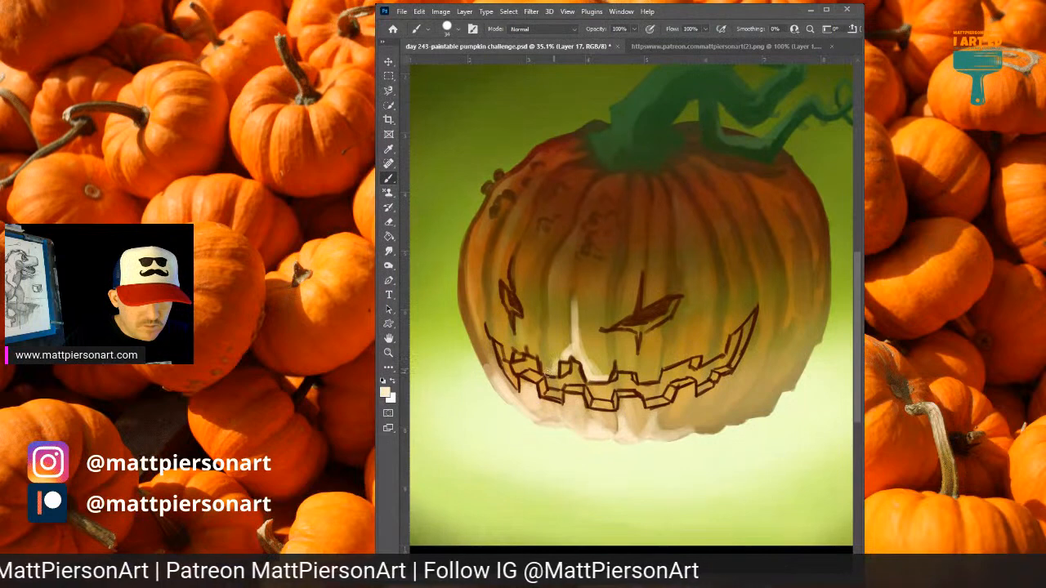
left_click(597, 379, "alt")
mouse_move(606, 369)
left_mouse_down()
mouse_move(614, 357)
mouse_move(626, 367)
mouse_move(610, 344)
mouse_move(616, 283)
mouse_move(610, 323)
left_mouse_up()
key("bracketleft")
key("bracketleft")
key("bracketleft")
key("bracketleft")
left_click_drag(615, 281, 609, 333)
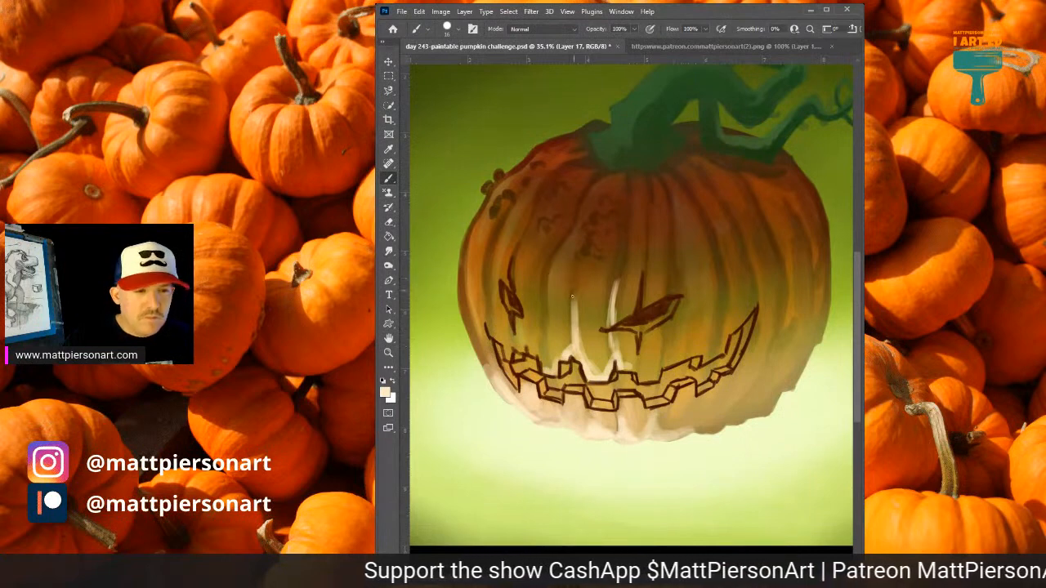
Paint thin cream highlights up the ribs beside the left eye and above and below the right eye.
mouse_move(546, 286)
left_mouse_down()
mouse_move(541, 347)
mouse_move(545, 322)
left_mouse_up()
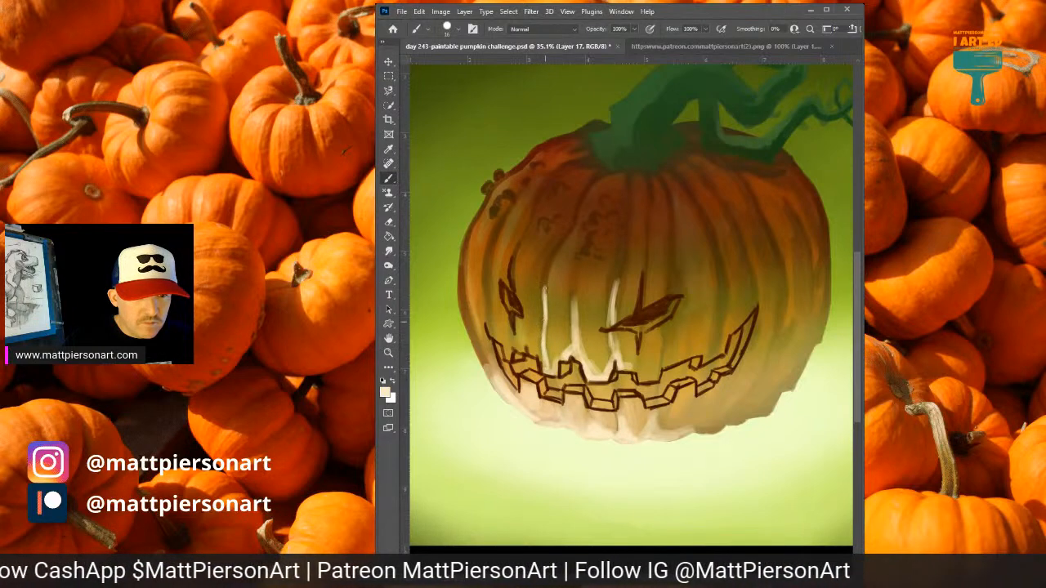
left_click_drag(542, 282, 544, 275)
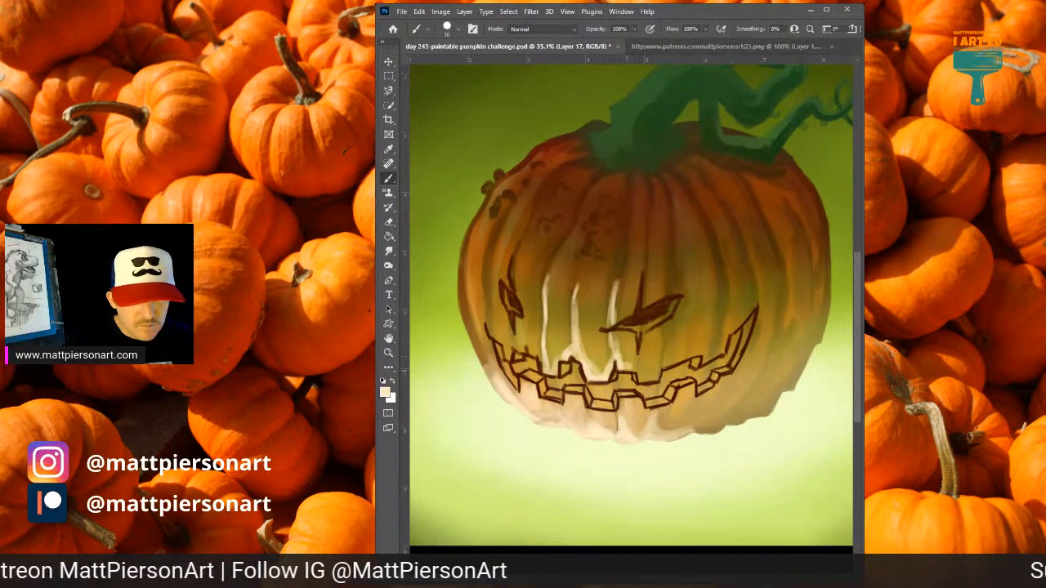
left_click_drag(634, 370, 636, 378)
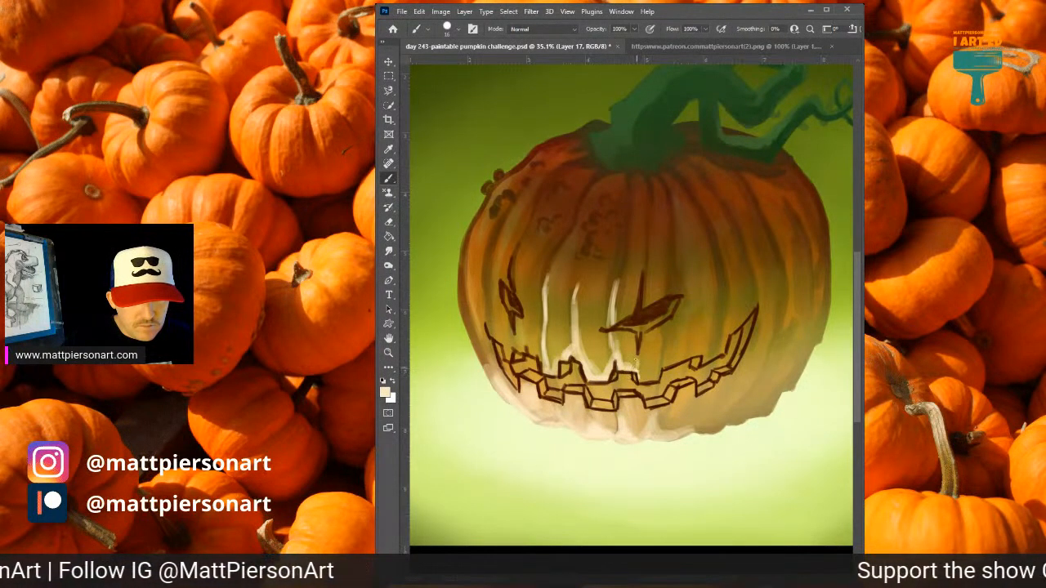
mouse_move(642, 281)
left_mouse_down()
mouse_move(640, 310)
mouse_move(644, 247)
left_mouse_up()
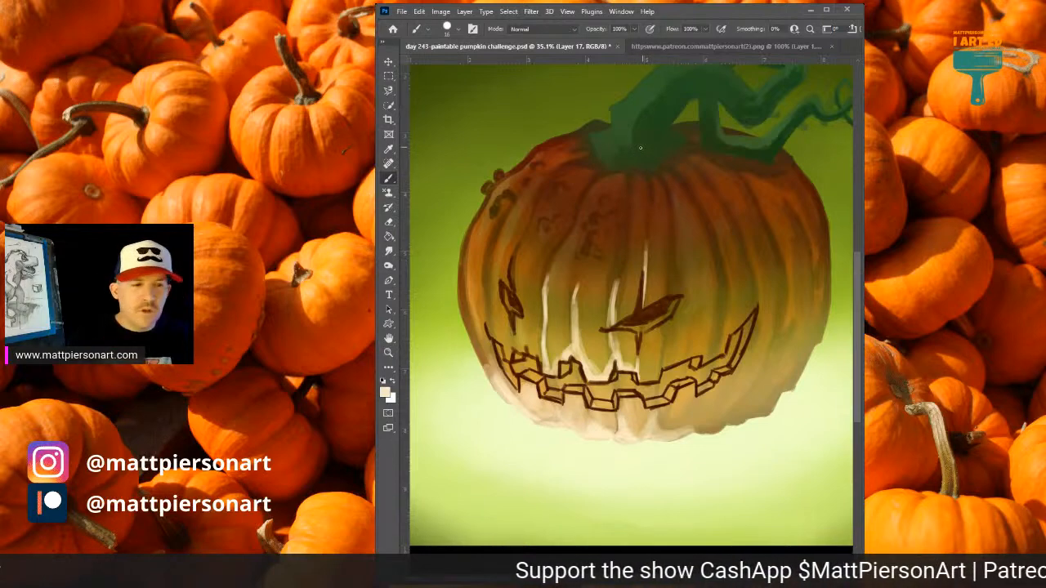
left_click_drag(516, 341, 514, 327)
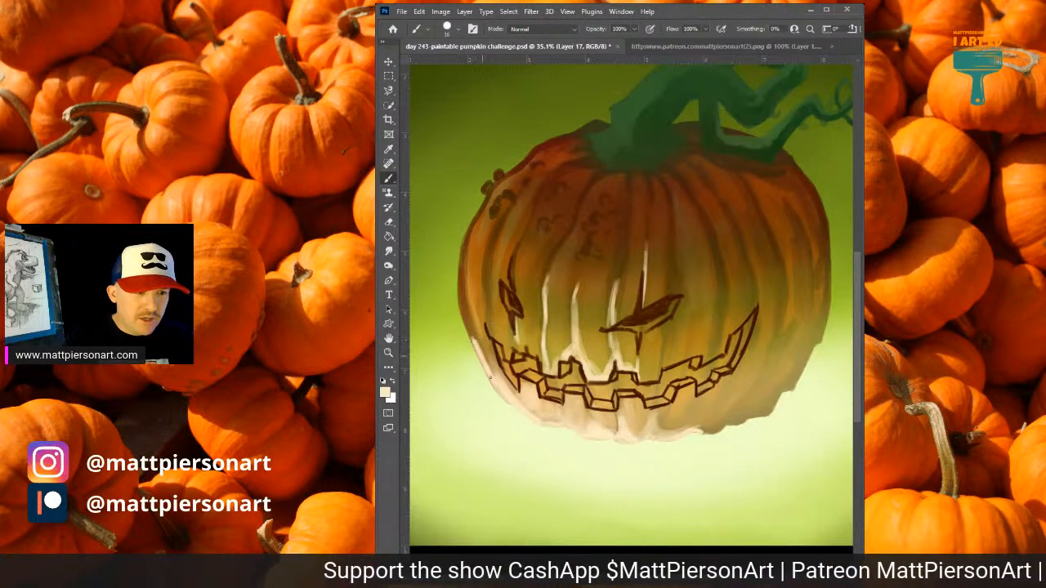
Paint a cream rim light up the pumpkin's left edge and down its right edge to the bottom.
mouse_move(460, 245)
left_mouse_down()
mouse_move(478, 356)
mouse_move(460, 305)
mouse_move(463, 239)
left_mouse_up()
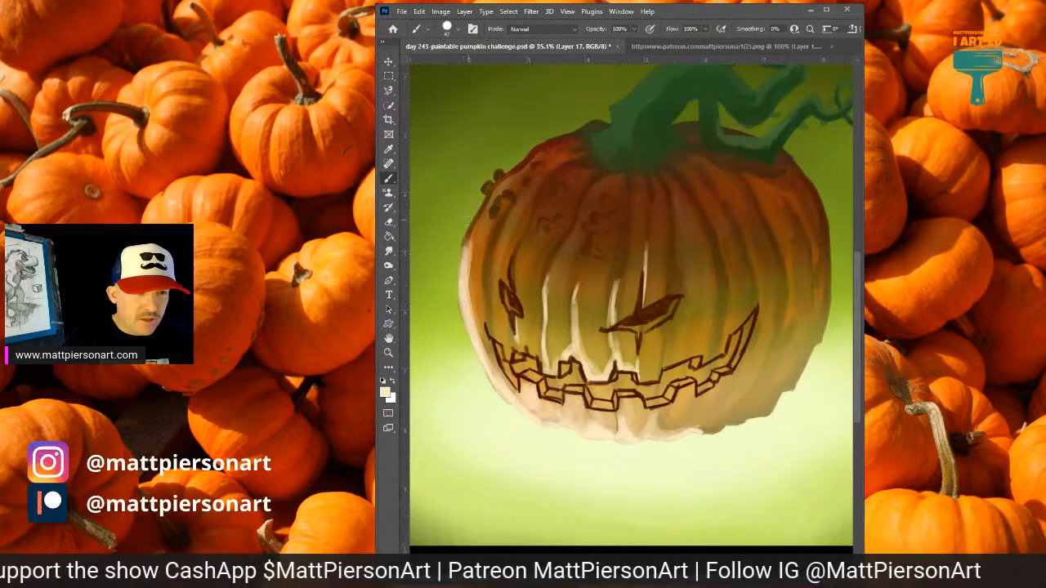
left_click_drag(465, 291, 464, 211)
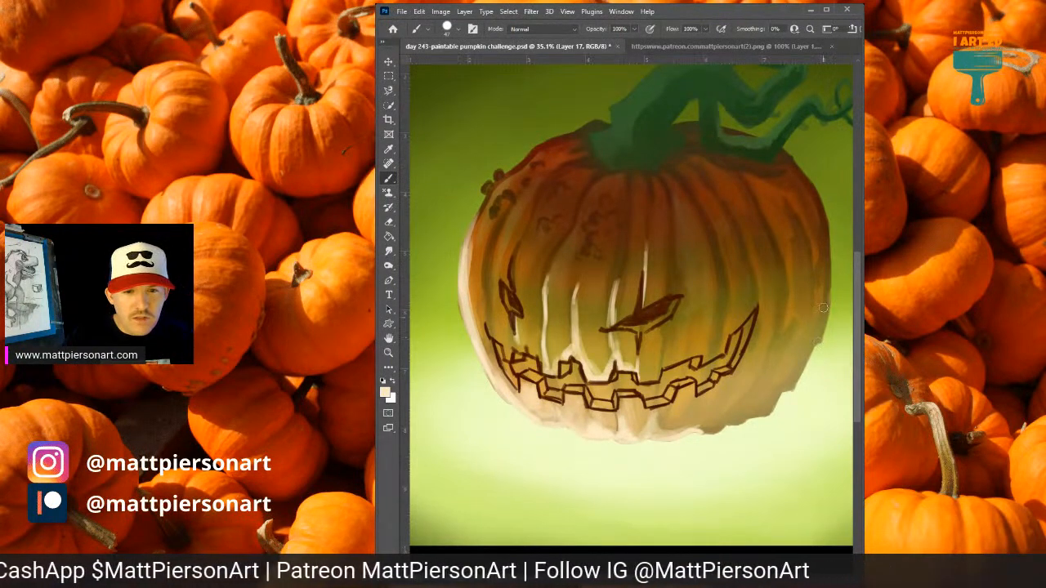
mouse_move(823, 308)
left_mouse_down()
mouse_move(819, 344)
mouse_move(826, 258)
mouse_move(811, 351)
mouse_move(824, 314)
mouse_move(791, 385)
mouse_move(821, 293)
mouse_move(827, 307)
mouse_move(824, 199)
mouse_move(823, 354)
mouse_move(793, 387)
mouse_move(800, 362)
mouse_move(780, 402)
mouse_move(768, 404)
mouse_move(788, 386)
mouse_move(778, 383)
mouse_move(766, 413)
mouse_move(741, 417)
left_mouse_up()
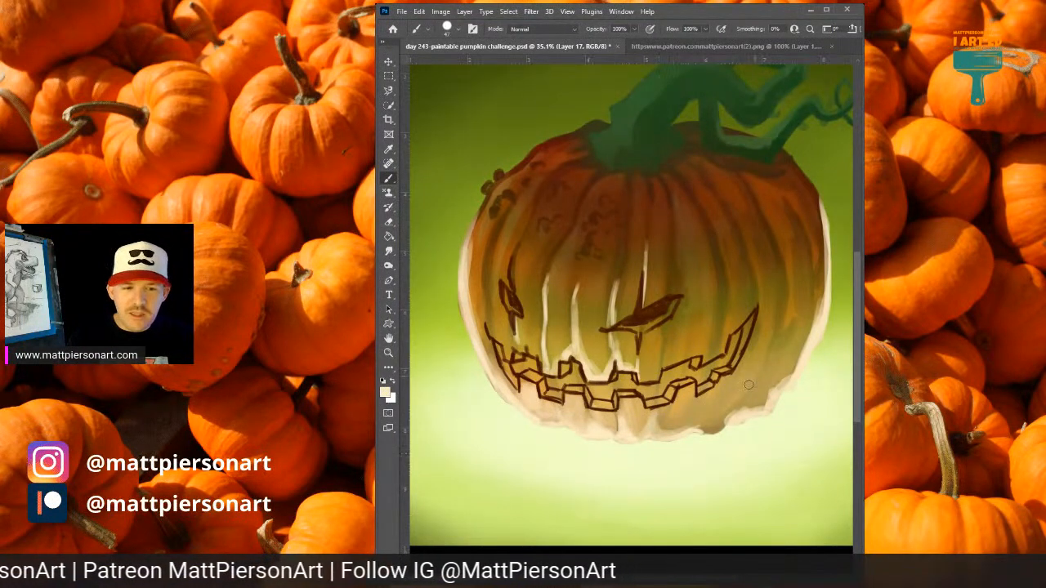
left_click(720, 423, "alt")
mouse_move(720, 424)
left_mouse_down()
mouse_move(711, 429)
mouse_move(729, 420)
left_mouse_up()
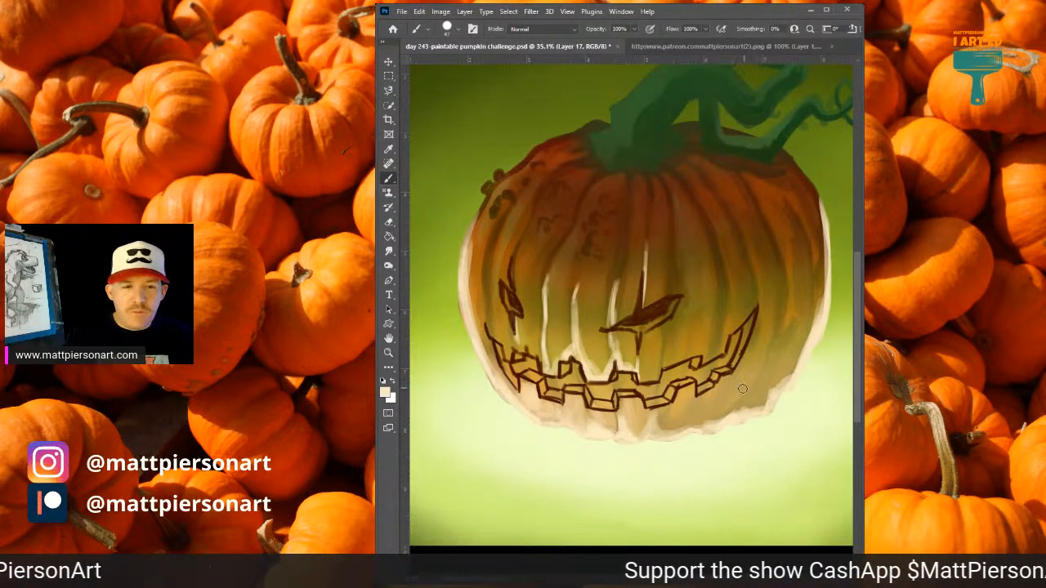
Brush light highlights up the lower right ribs and a long curved one along the rib beside the right eye.
left_click_drag(735, 414, 756, 384)
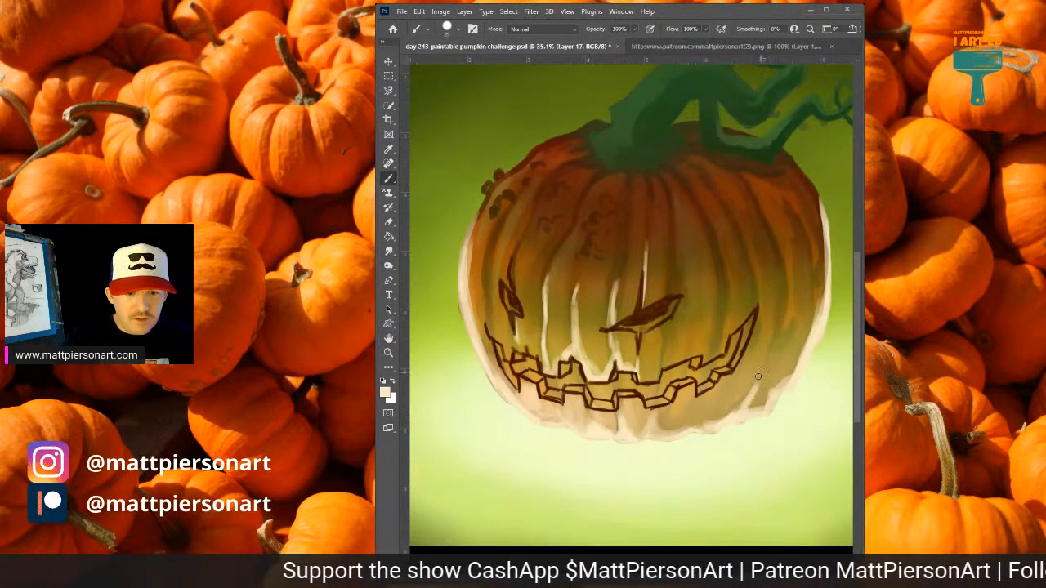
left_click(760, 377, "alt")
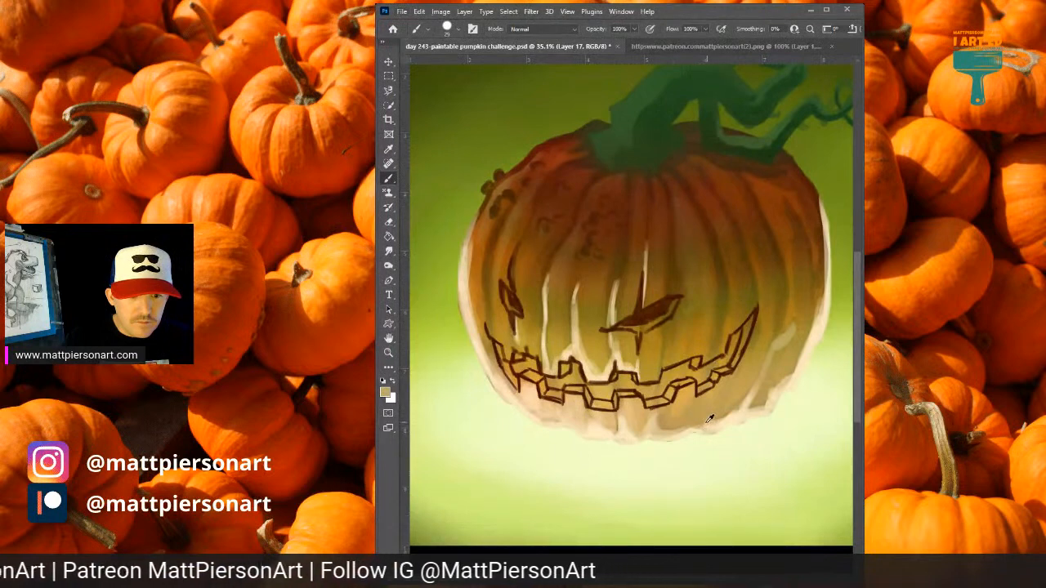
left_click_drag(720, 304, 711, 354)
left_click_drag(722, 280, 711, 353)
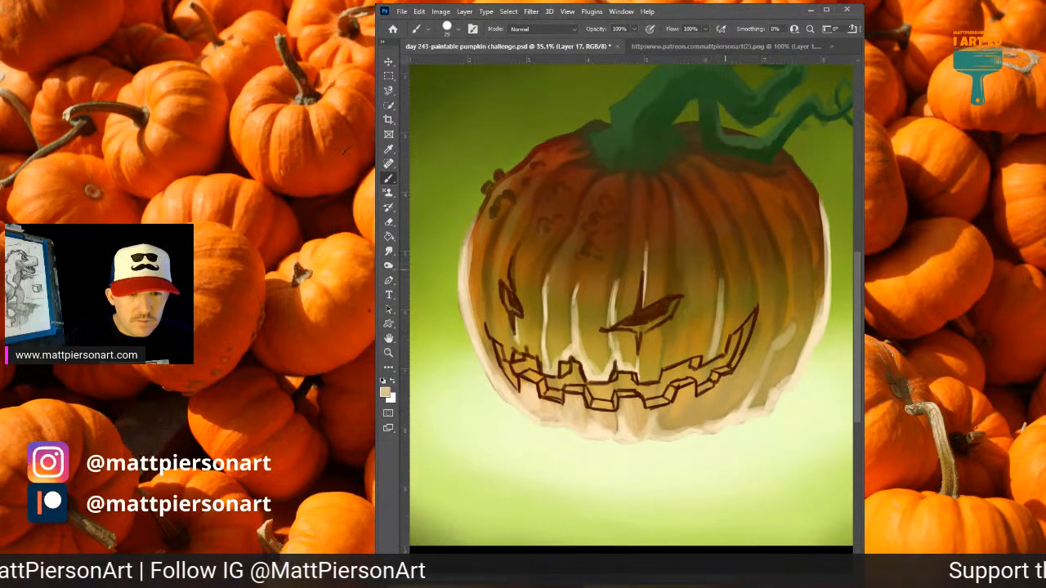
left_click_drag(709, 225, 721, 317)
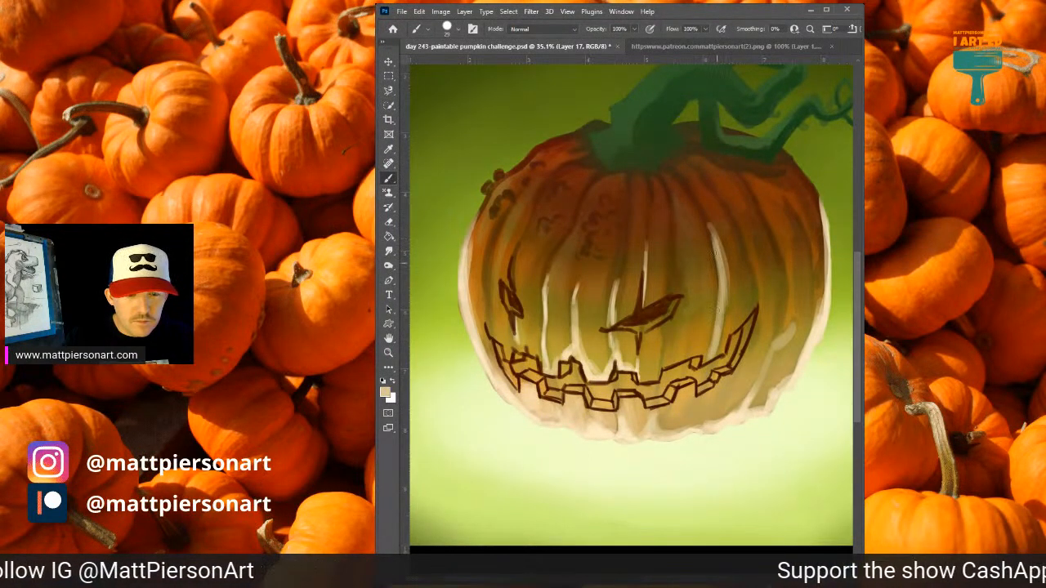
left_click_drag(714, 245, 719, 328)
left_click_drag(724, 289, 715, 355)
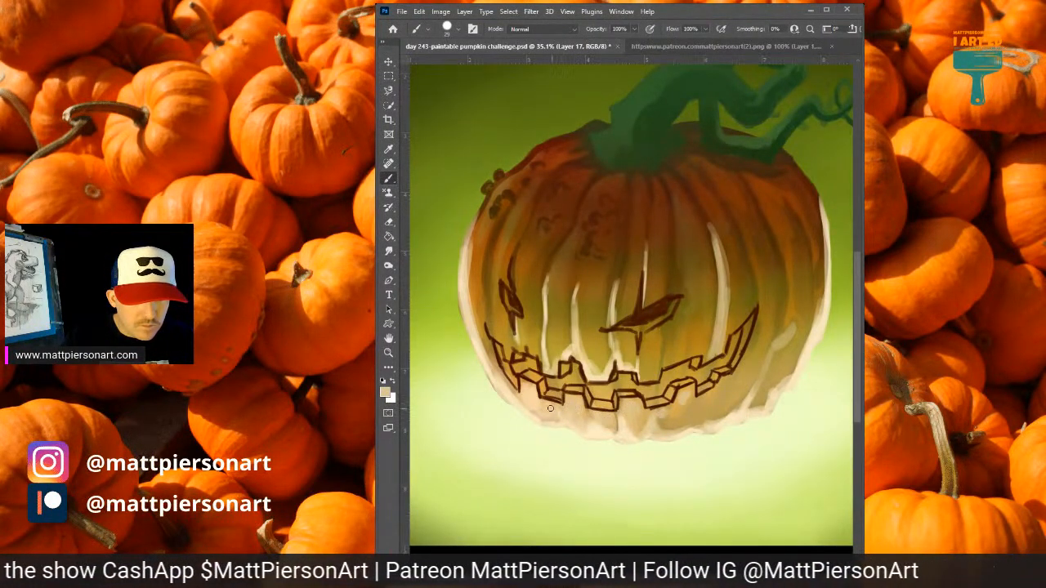
Sample lighter pumpkin tones and brush a tan highlight along the lower edge of the right eye.
left_click(527, 340, "alt")
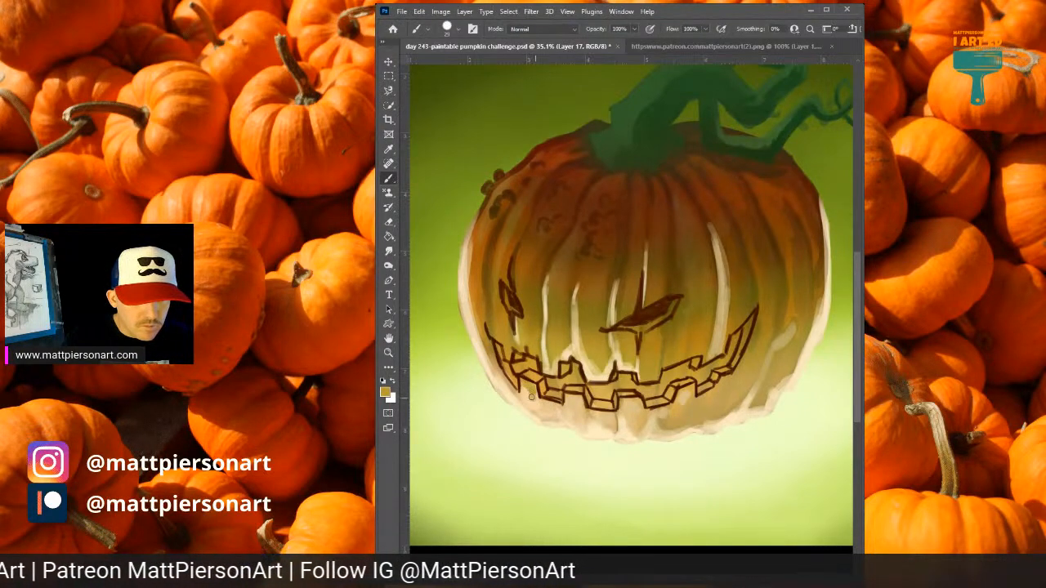
left_click(525, 393, "alt")
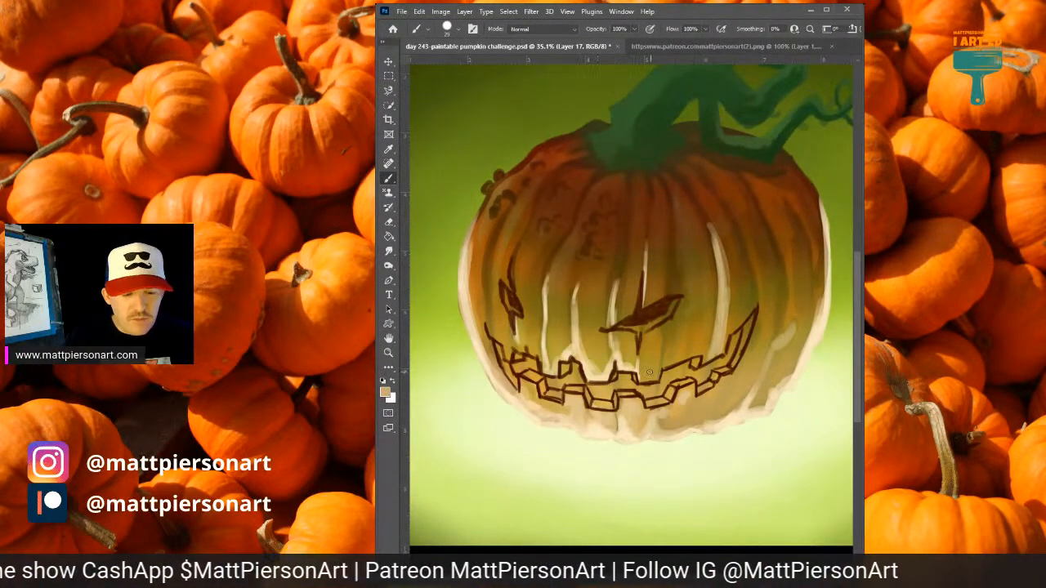
mouse_move(646, 347)
left_mouse_down()
mouse_move(634, 347)
mouse_move(647, 338)
left_mouse_up()
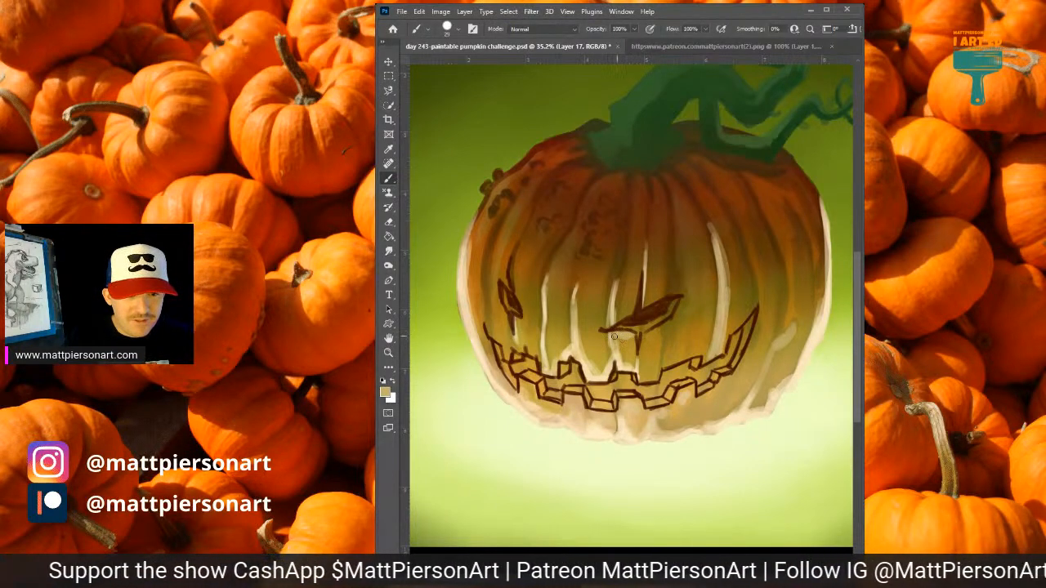
Sample dark olive and brown tones and brush them around the rib highlight beside the right eye.
left_click(626, 281, "alt")
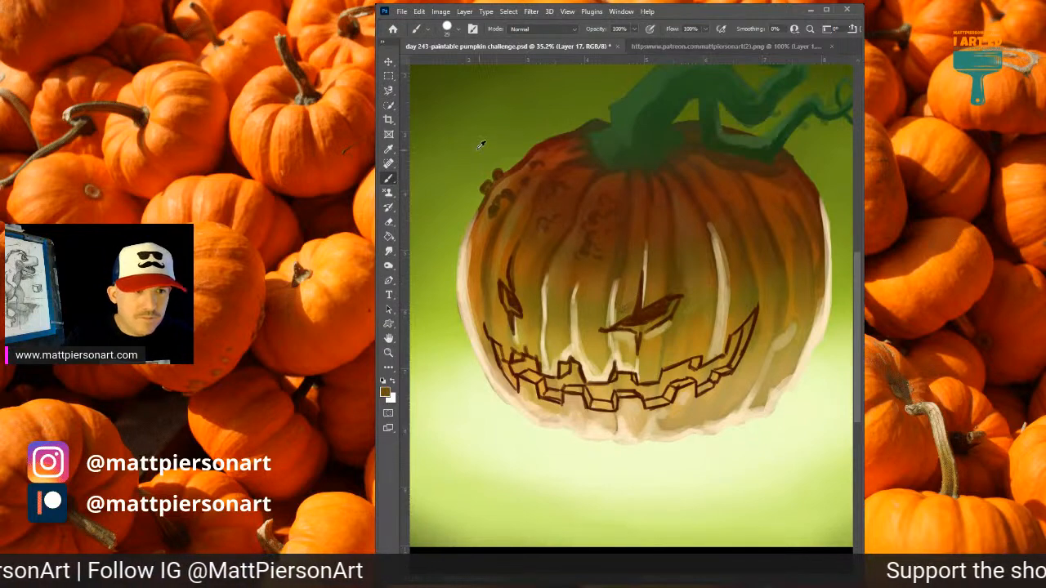
left_click(464, 101, "alt")
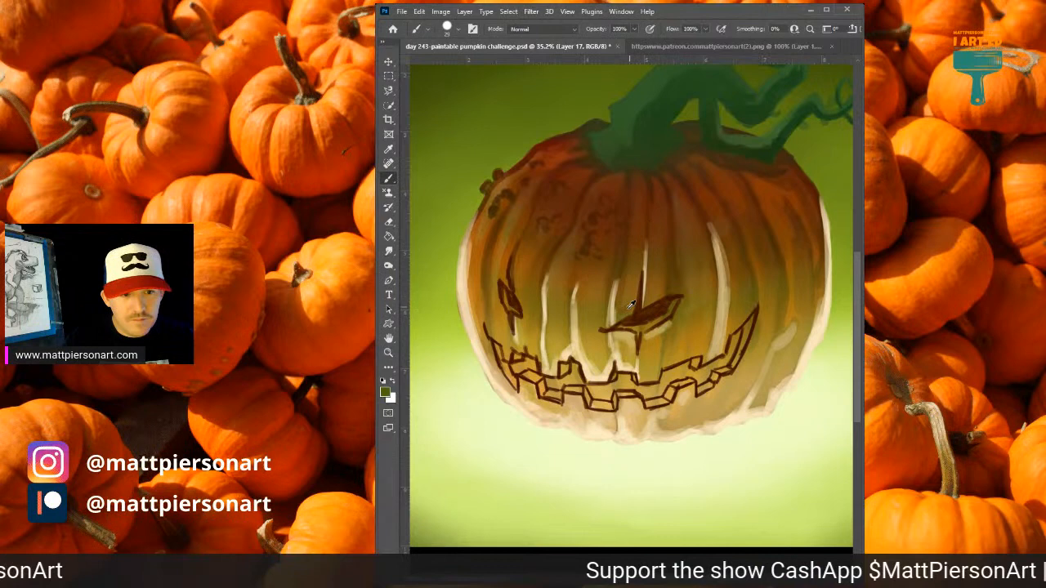
left_click(634, 246, "alt")
mouse_move(619, 315)
left_mouse_down()
mouse_move(632, 280)
mouse_move(628, 312)
mouse_move(633, 270)
mouse_move(627, 295)
mouse_move(599, 312)
mouse_move(596, 285)
left_mouse_up()
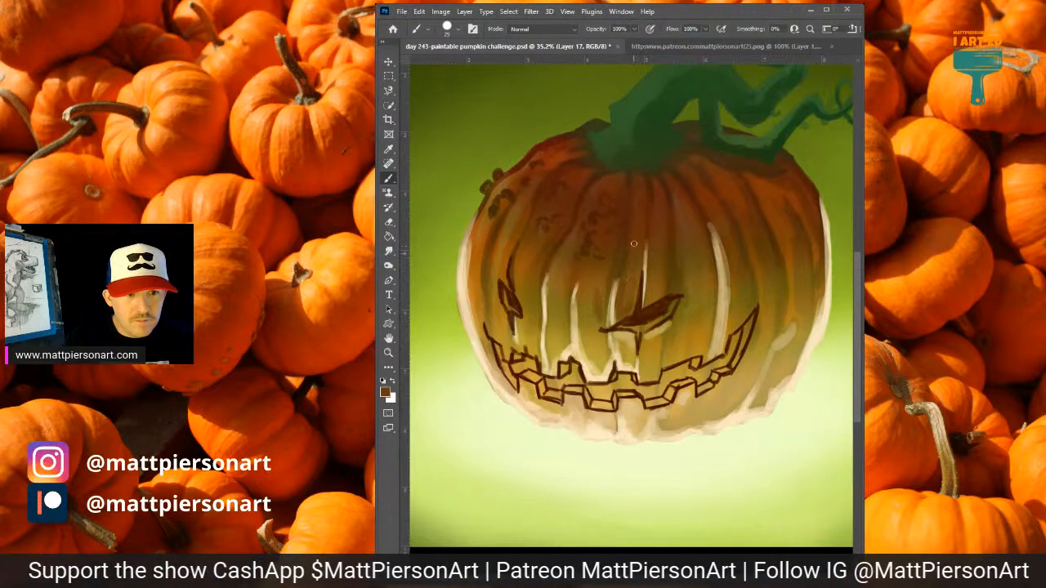
Sample the surrounding tan, orange and olive tones and brush them into the pumpkin skin below and beside the right eye.
left_click(653, 330, "alt")
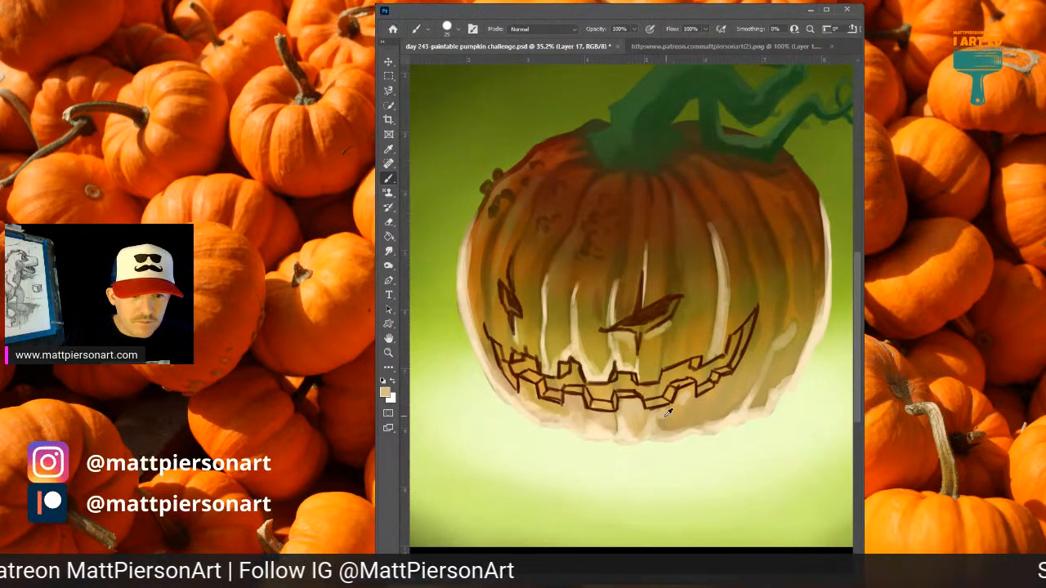
left_click(683, 342, "alt")
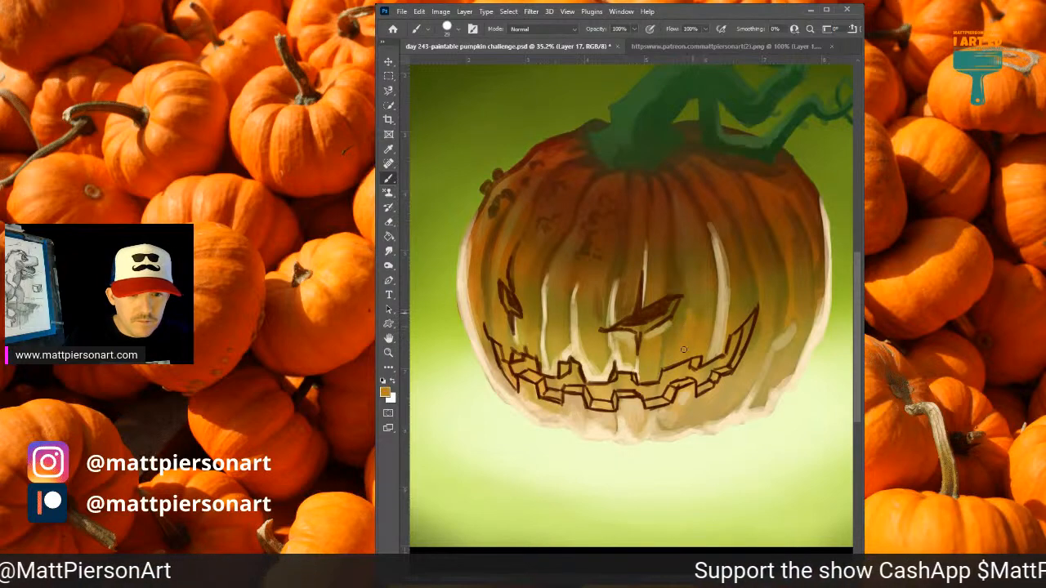
left_click(700, 309, "alt")
mouse_move(698, 307)
left_mouse_down()
mouse_move(671, 342)
mouse_move(687, 318)
left_mouse_up()
left_click(676, 333, "alt")
left_click(673, 343, "alt")
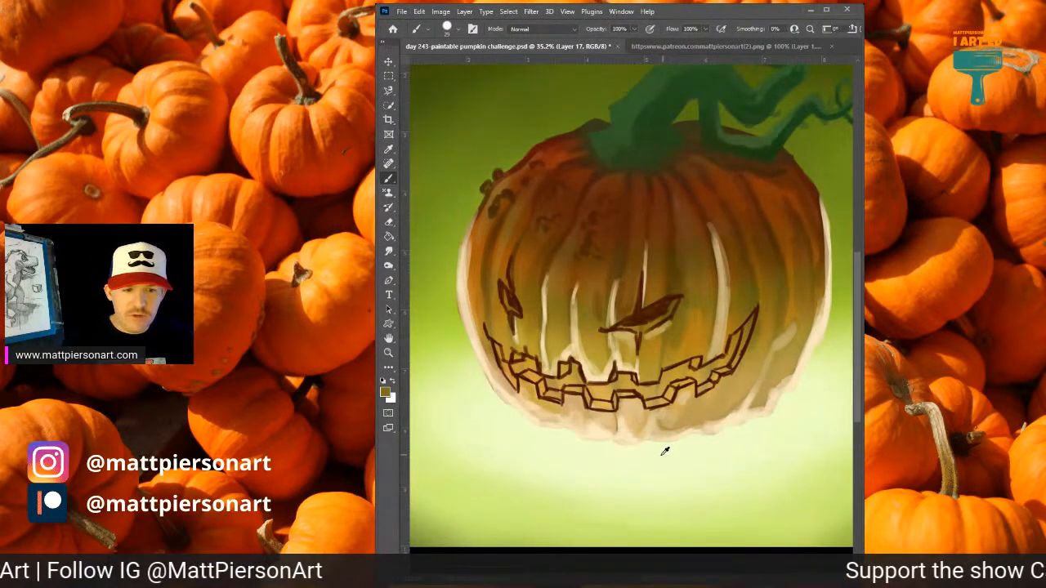
Try a pale green glow sampled from the ground light inside the mouth opening, and undo it.
left_click(660, 452, "alt")
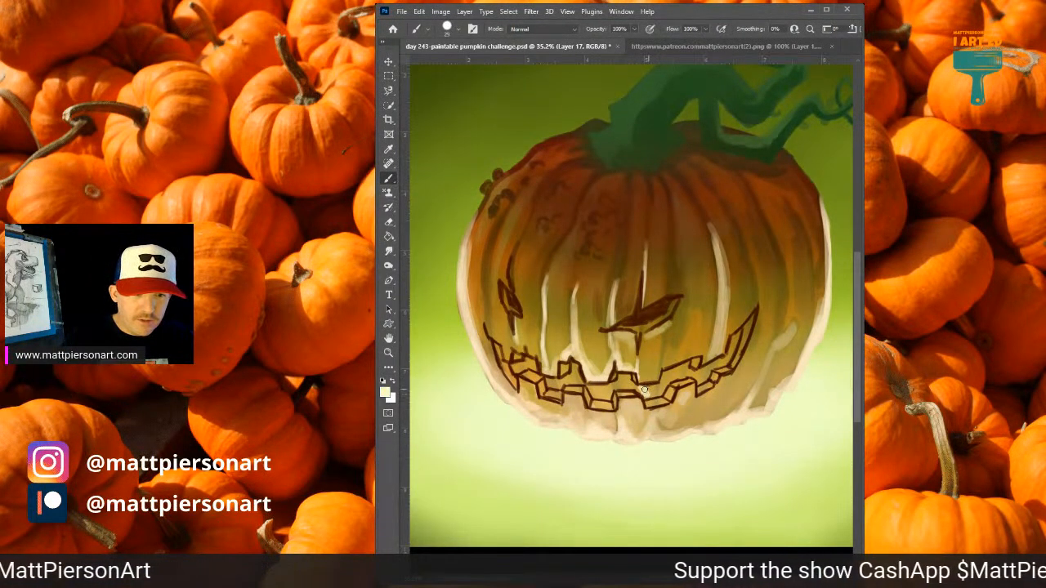
mouse_move(645, 390)
left_mouse_down()
mouse_move(661, 386)
mouse_move(649, 392)
left_mouse_up()
key("ctrl+z")
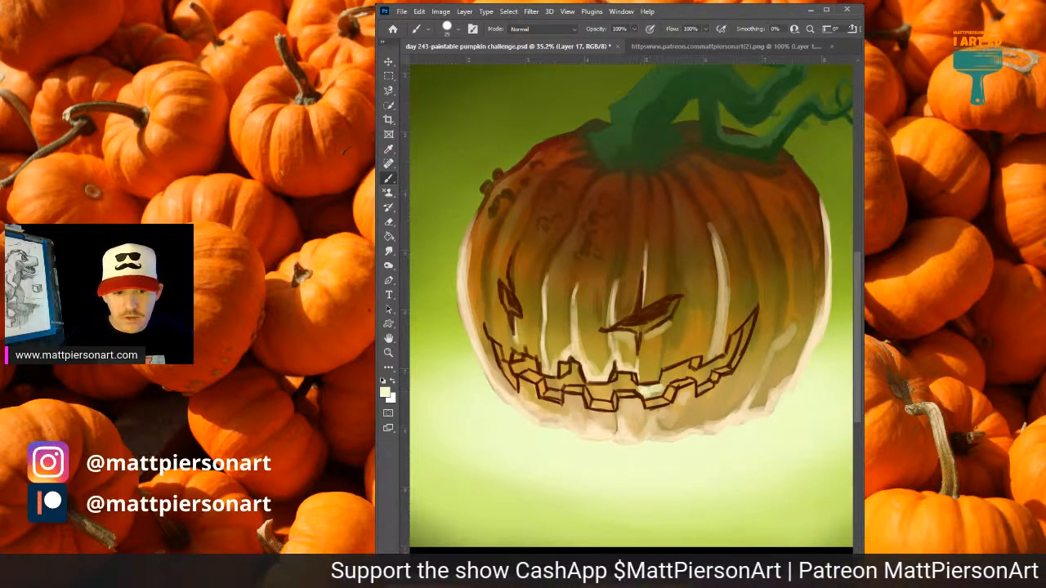
key("ctrl+z")
key("ctrl+z")
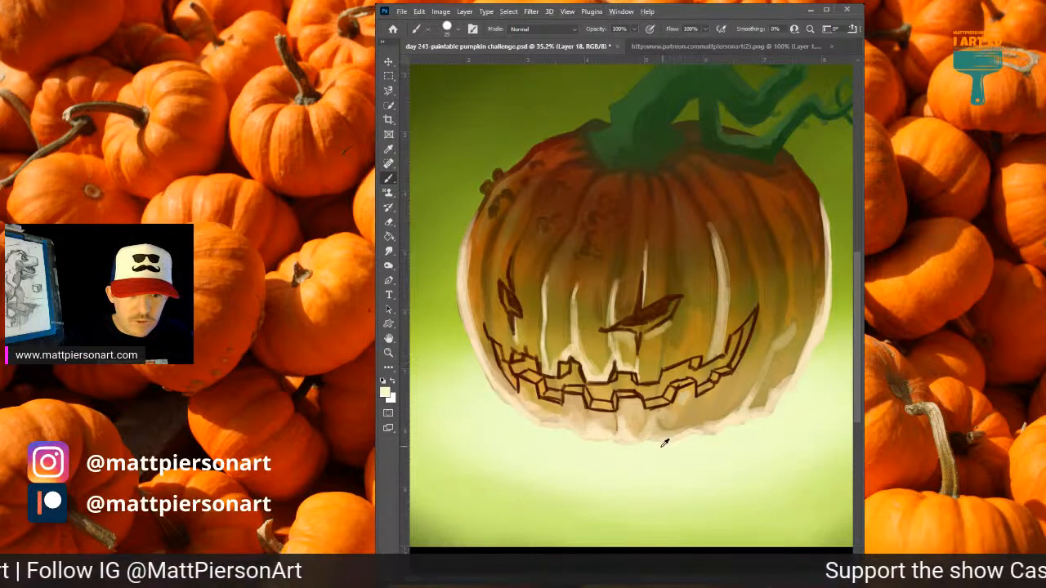
Try filling the right part of the mouth opening with near-white light on a separate layer, and undo the strokes.
left_click_drag(656, 402, 656, 393)
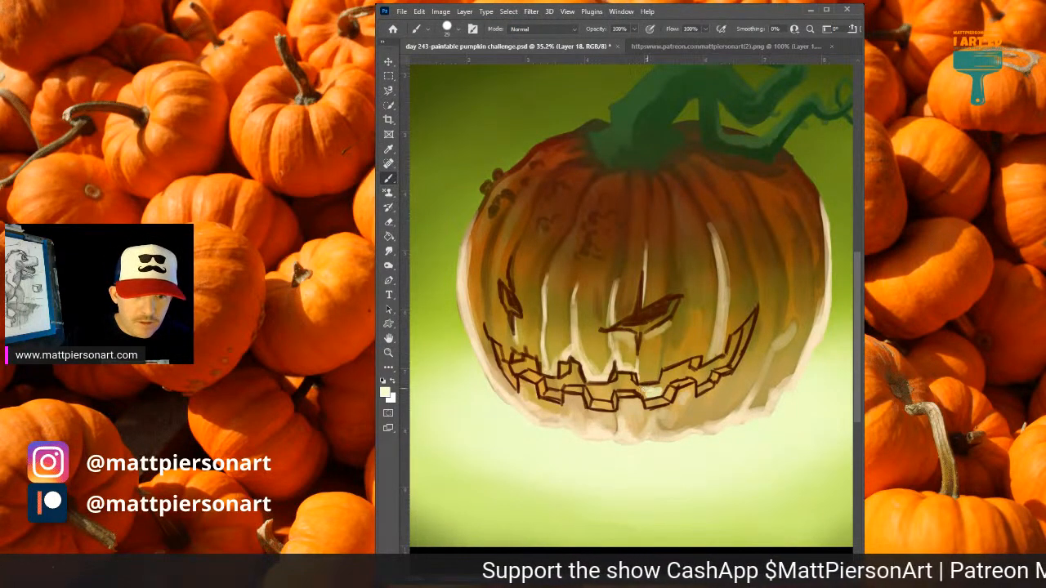
left_click_drag(649, 389, 663, 385)
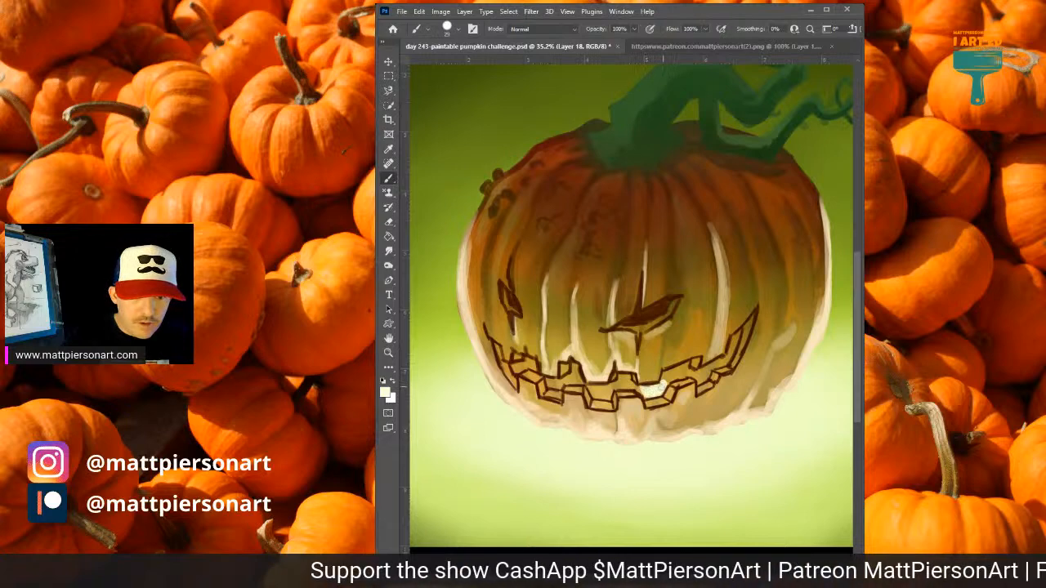
left_click_drag(713, 328, 665, 364)
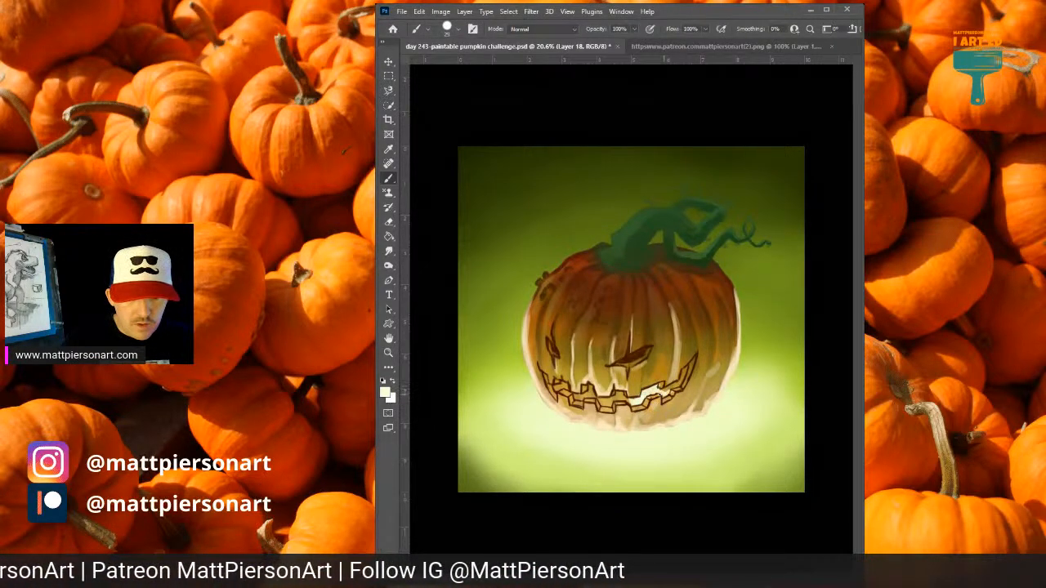
scroll(635, 405, "up", 5)
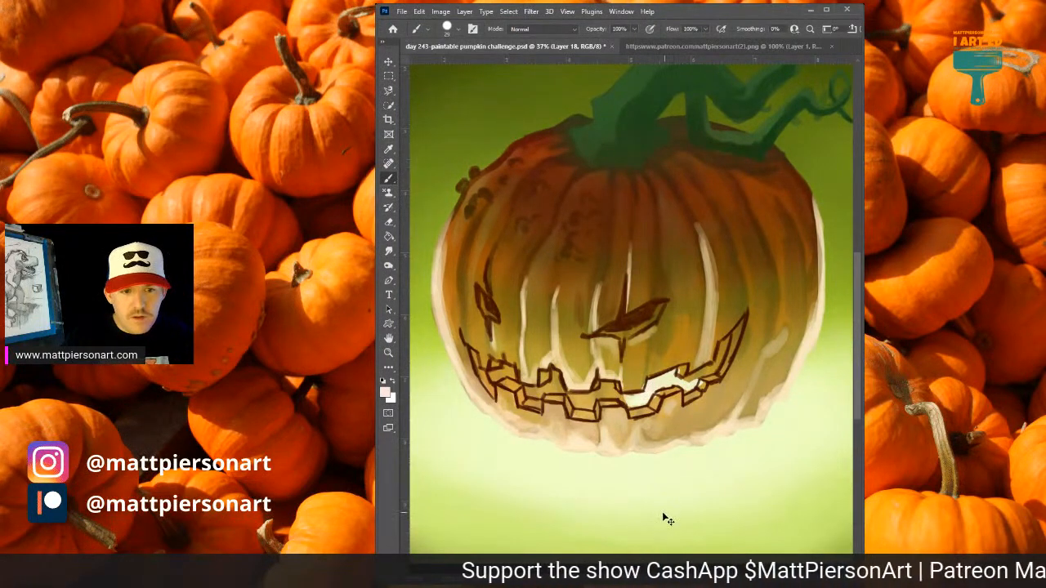
key("ctrl+z")
key("ctrl+z")
key("ctrl+z")
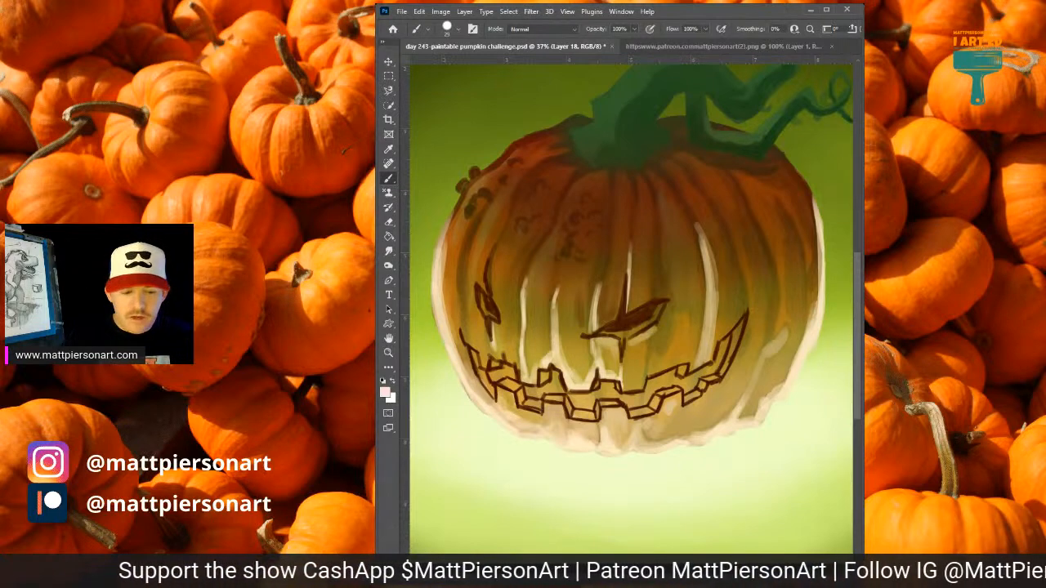
Try a lime green glow sampled from the background in the right half of the mouth, and undo it.
left_click(625, 459, "alt")
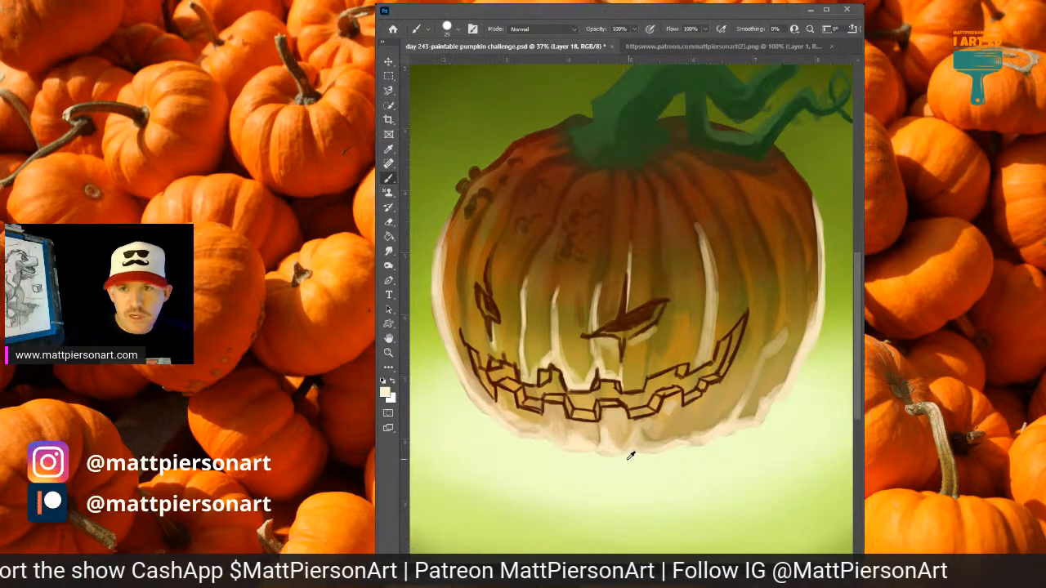
left_click(627, 523, "alt")
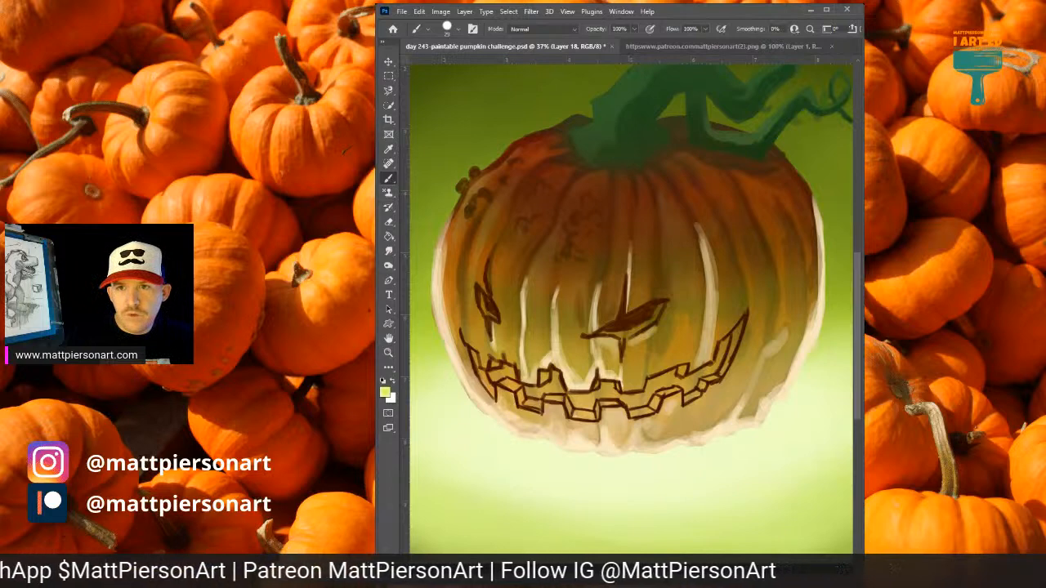
mouse_move(632, 408)
left_mouse_down()
mouse_move(669, 375)
mouse_move(705, 374)
mouse_move(726, 345)
mouse_move(749, 348)
mouse_move(786, 377)
left_mouse_up()
left_click_drag(747, 312, 786, 251)
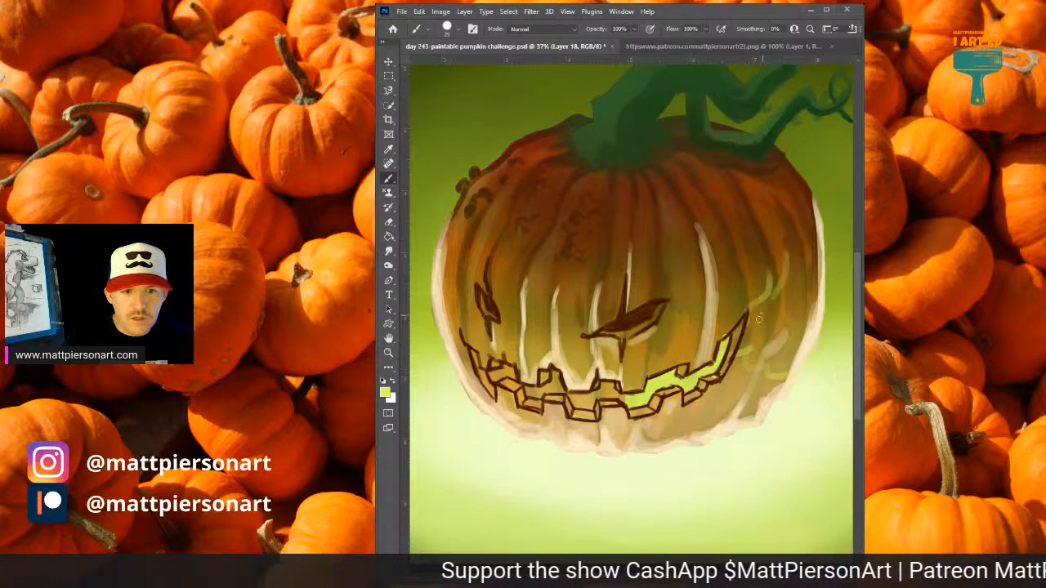
left_click_drag(488, 339, 572, 332)
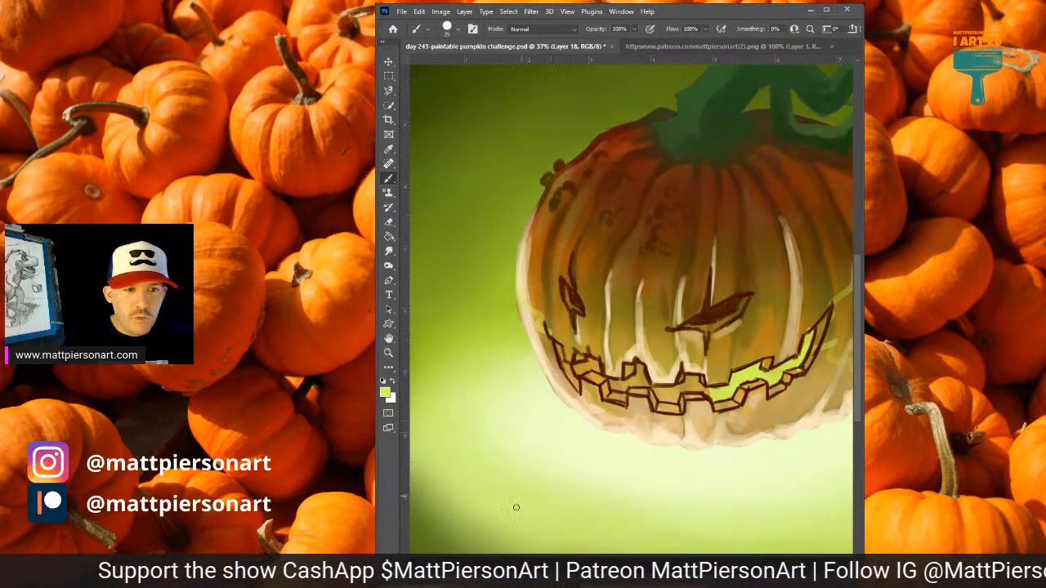
key("ctrl+z")
key("ctrl+z")
key("ctrl+z")
key("ctrl+z")
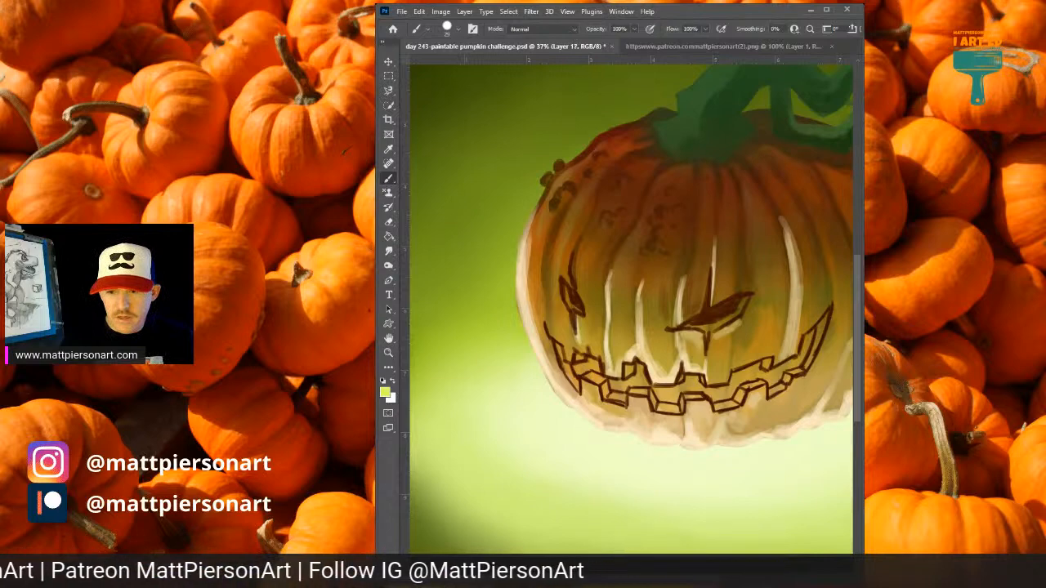
left_click(858, 442)
key("ctrl+0")
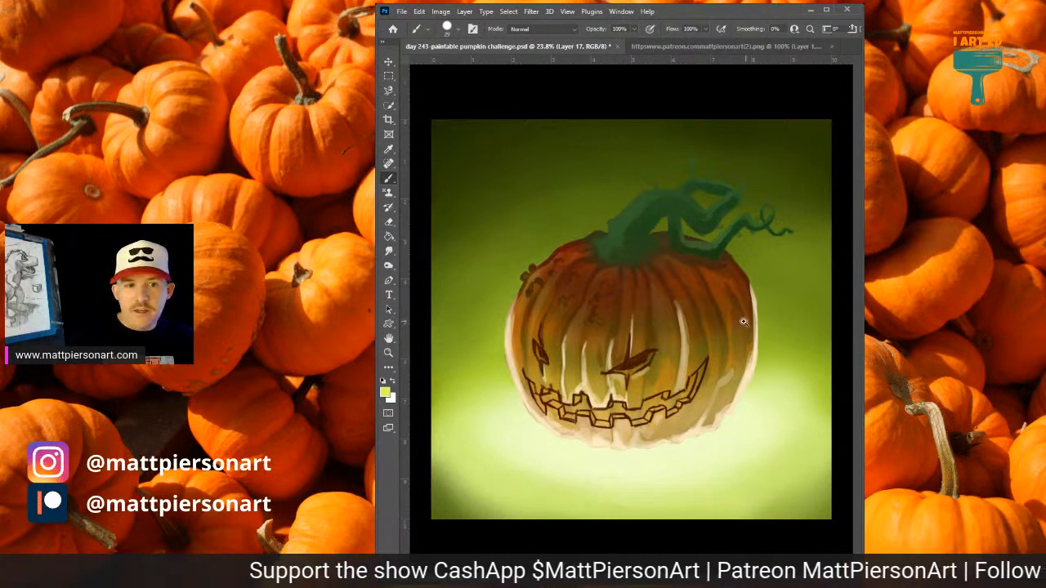
left_click_drag(716, 419, 709, 417)
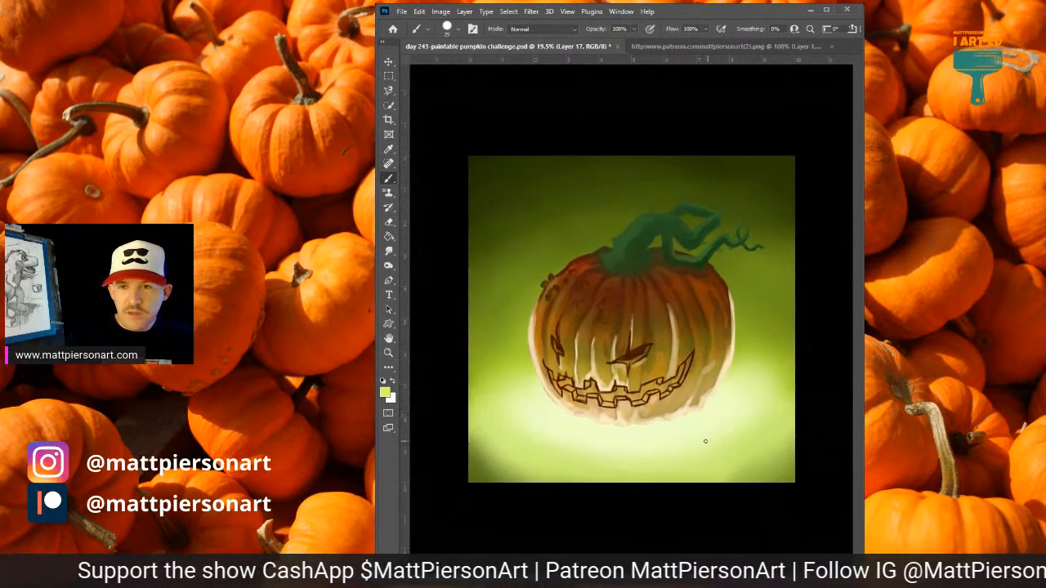